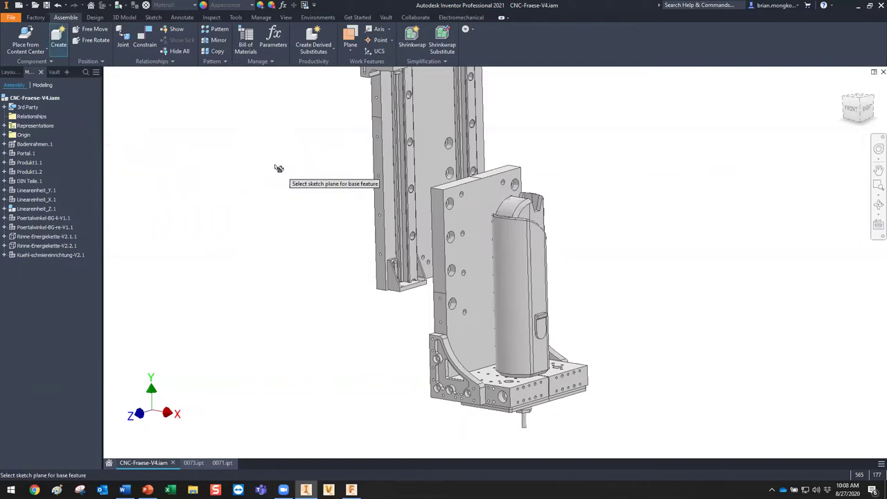
Create part 0075 based on the rail face and start Sketch1 on that face
{"action": "left_click", "coordinate": [416, 170]}
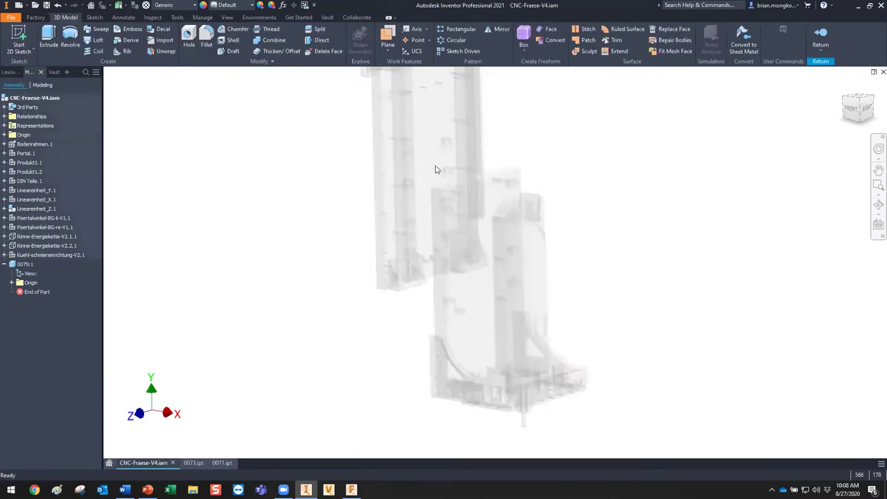
{"action": "middle_click_drag", "start_coordinate": [252, 153], "coordinate": [426, 258], "text": "shift"}
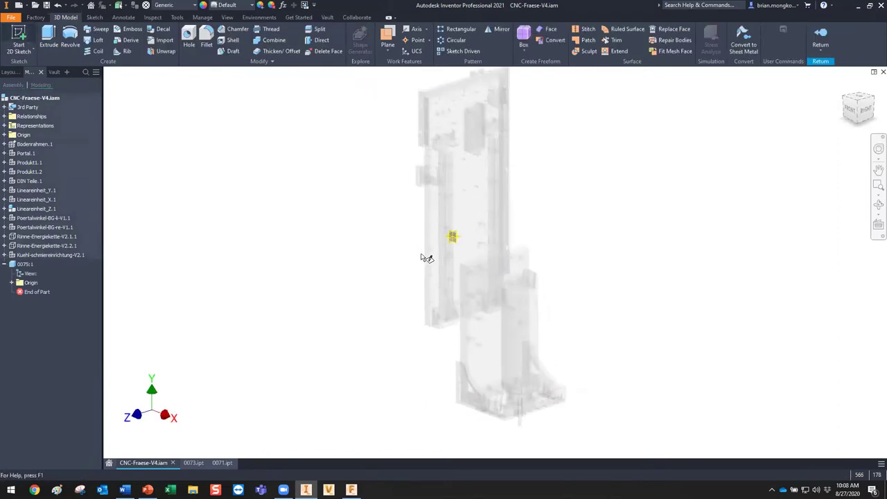
{"action": "key", "text": "s"}
{"action": "scroll", "coordinate": [451, 255], "scroll_direction": "up", "scroll_amount": 5}
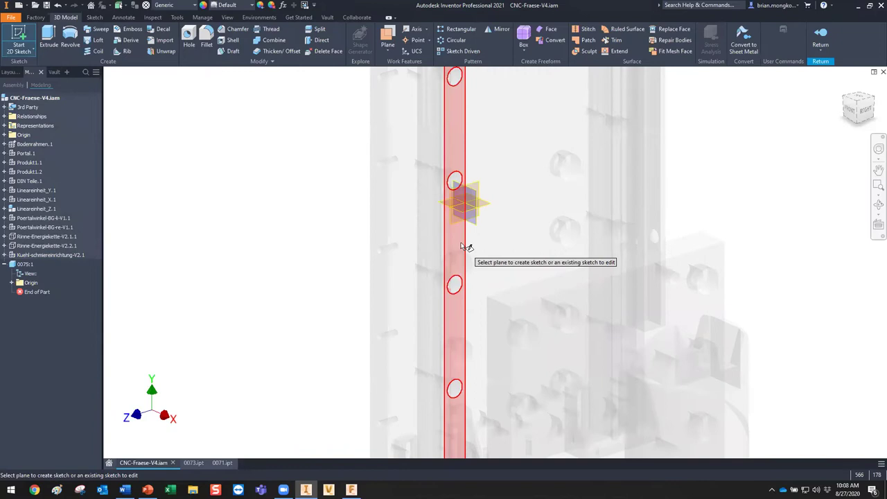
{"action": "left_click", "coordinate": [461, 235]}
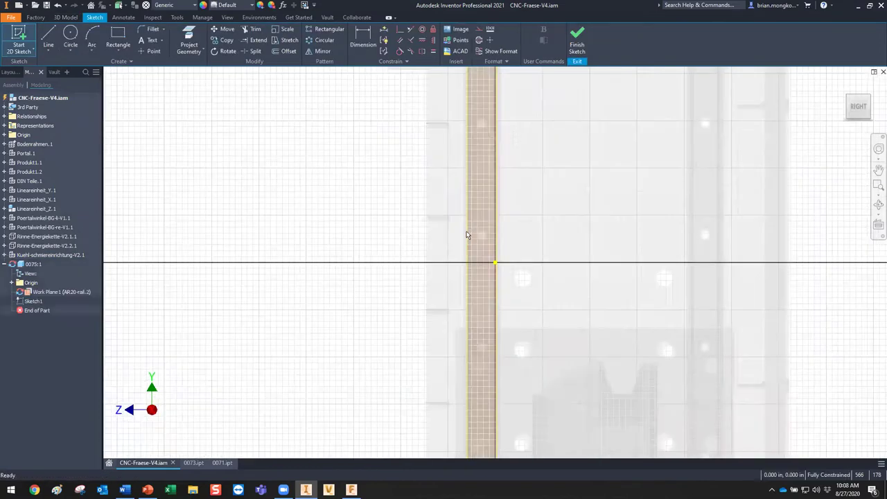
Turn off Work Plane1's visibility so the plane is hidden
{"action": "scroll", "coordinate": [468, 234], "scroll_direction": "down", "scroll_amount": 4}
{"action": "mouse_move", "coordinate": [467, 238]}
{"action": "middle_mouse_down", "text": "shift"}
{"action": "mouse_move", "coordinate": [515, 238]}
{"action": "mouse_move", "coordinate": [480, 235]}
{"action": "middle_mouse_up", "text": "shift"}
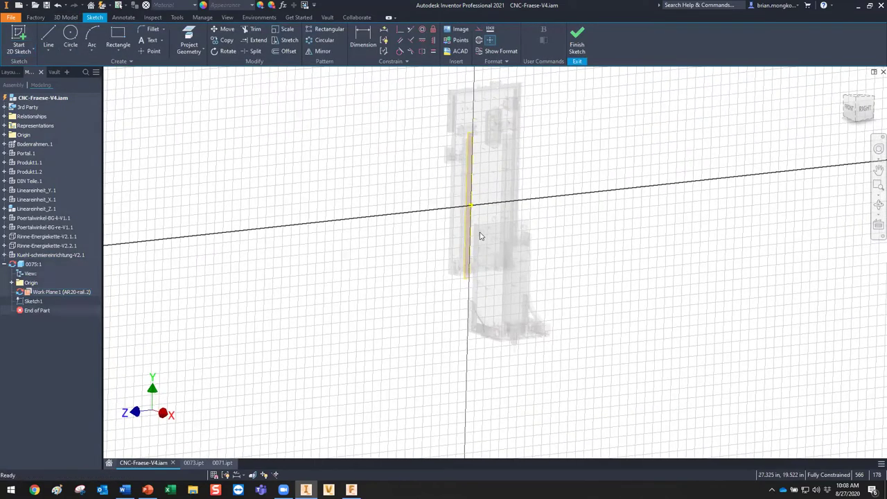
{"action": "scroll", "coordinate": [479, 236], "scroll_direction": "up", "scroll_amount": 4}
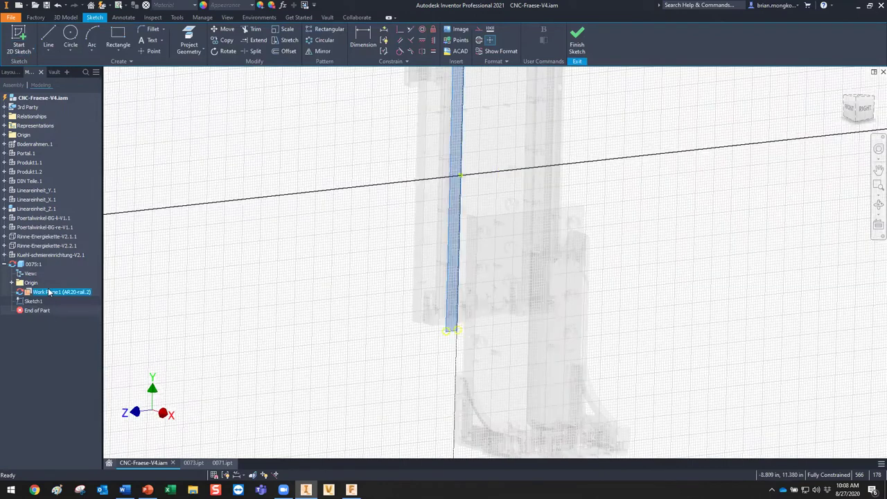
{"action": "right_click", "coordinate": [52, 292]}
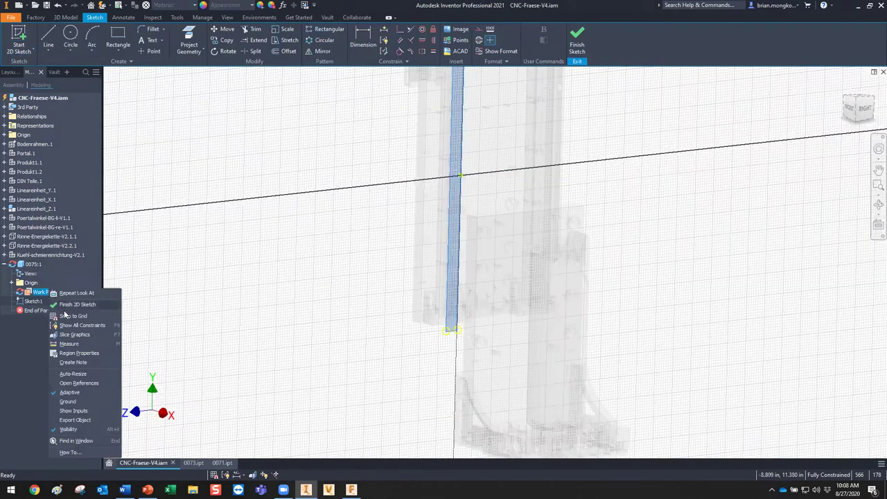
{"action": "left_click", "coordinate": [69, 429]}
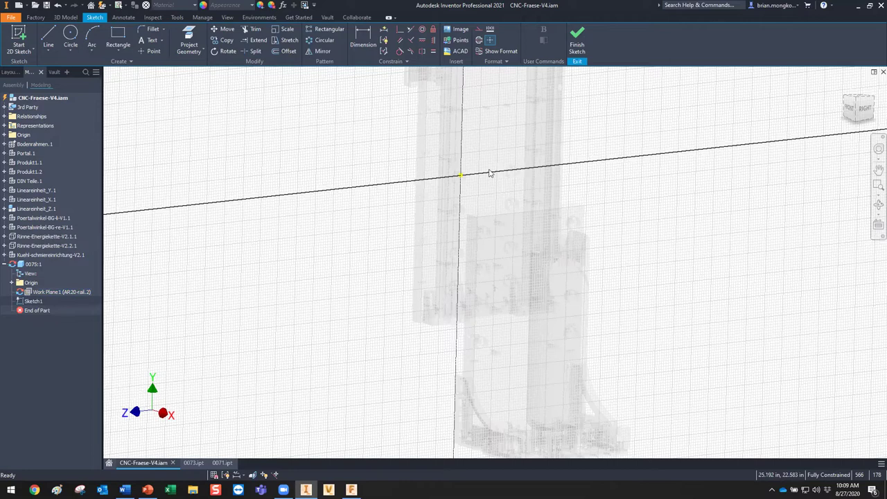
{"action": "mouse_move", "coordinate": [535, 203]}
{"action": "middle_mouse_down", "text": "shift"}
{"action": "mouse_move", "coordinate": [493, 194]}
{"action": "mouse_move", "coordinate": [505, 196]}
{"action": "mouse_move", "coordinate": [418, 214]}
{"action": "mouse_move", "coordinate": [450, 210]}
{"action": "mouse_move", "coordinate": [451, 224]}
{"action": "mouse_move", "coordinate": [445, 219]}
{"action": "middle_mouse_up", "text": "shift"}
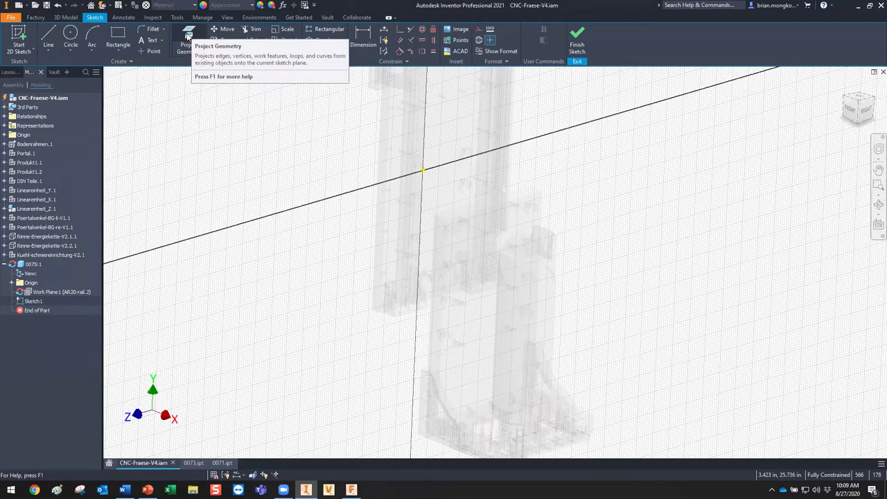
Begin Project Geometry and browse the alternative edge selections at the rail
{"action": "left_click", "coordinate": [187, 37]}
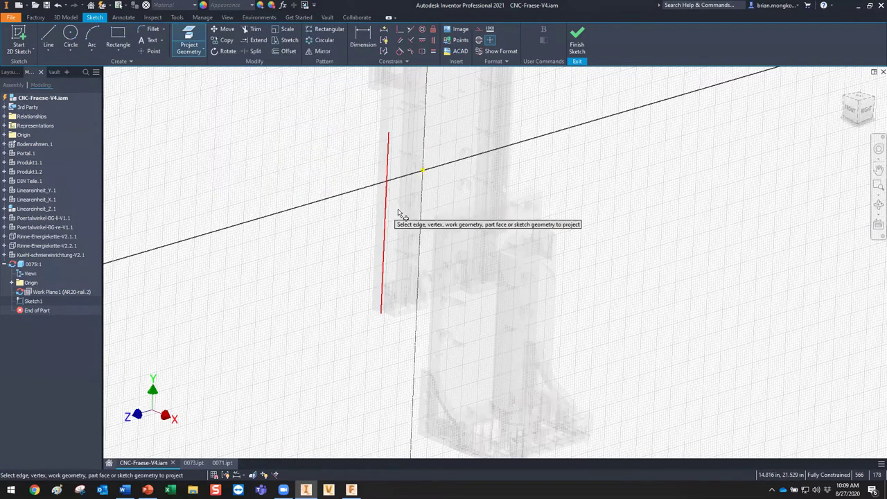
{"action": "scroll", "coordinate": [455, 224], "scroll_direction": "down", "scroll_amount": 4}
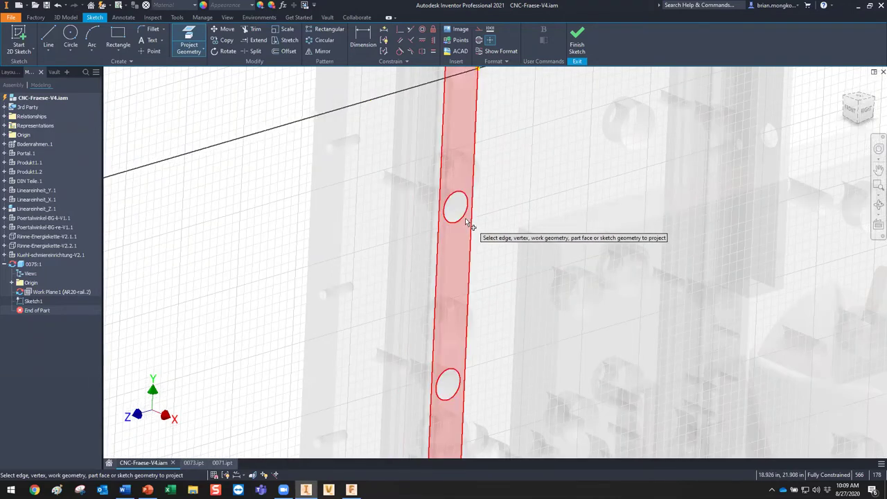
{"action": "mouse_move", "coordinate": [481, 237]}
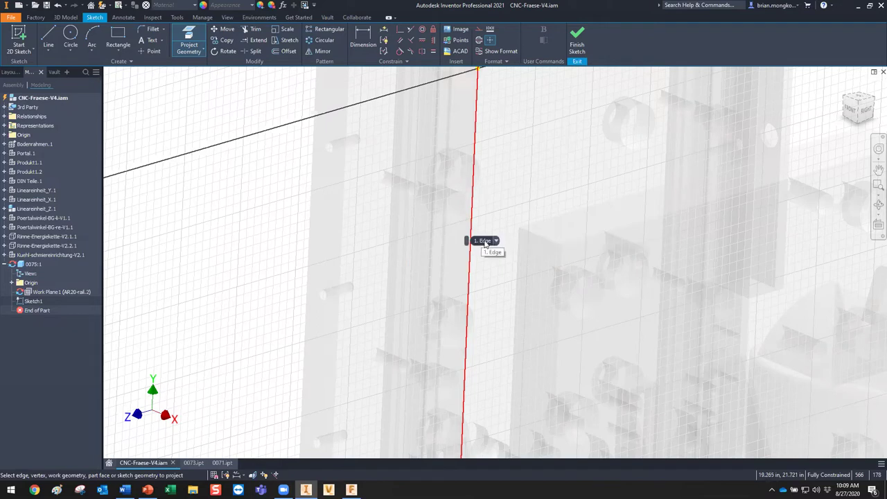
{"action": "left_click", "coordinate": [496, 242]}
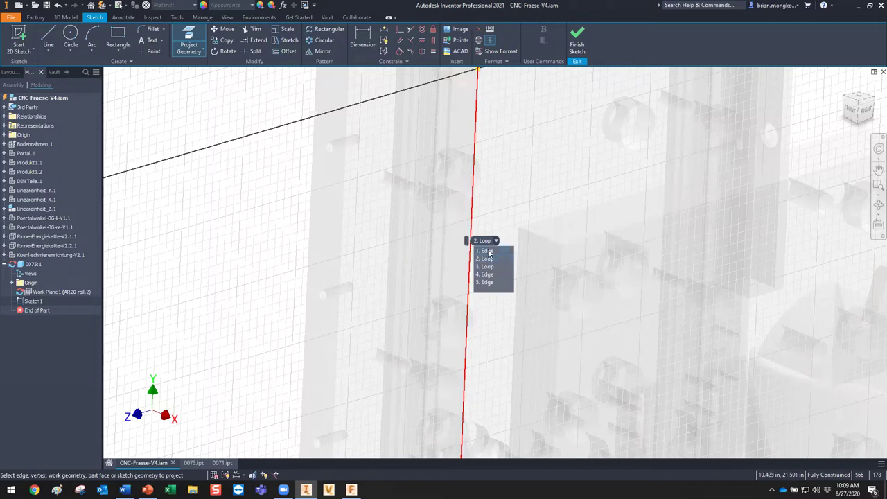
{"action": "left_click", "coordinate": [290, 211]}
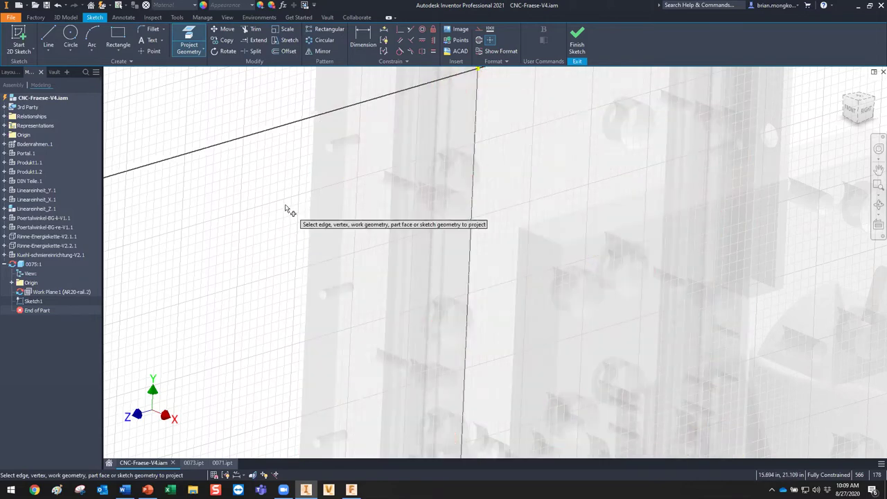
Project the rail's vertical edge and narrow face into Sketch1 as reference geometry
{"action": "left_click", "coordinate": [468, 244]}
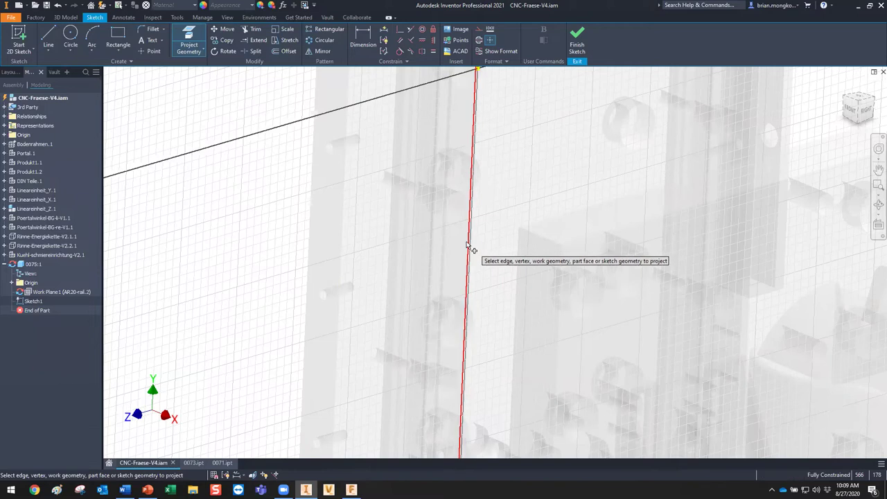
{"action": "left_click", "coordinate": [469, 248]}
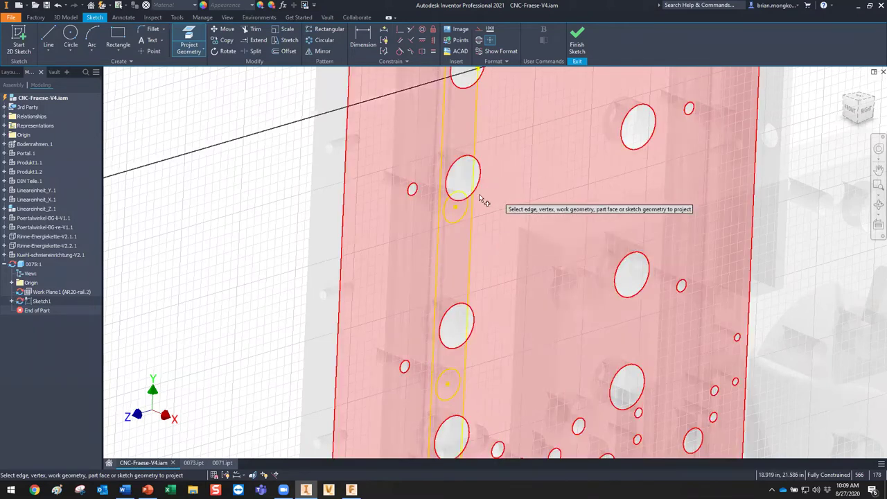
{"action": "scroll", "coordinate": [386, 155], "scroll_direction": "down", "scroll_amount": 2}
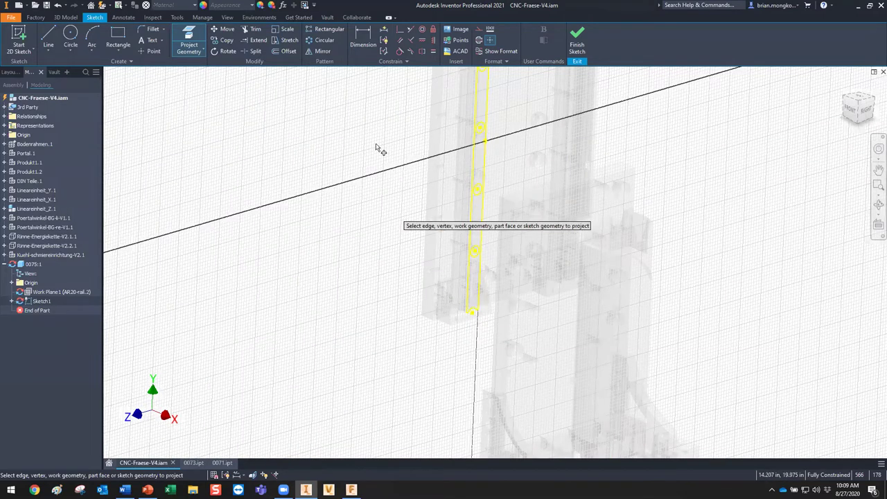
{"action": "scroll", "coordinate": [378, 147], "scroll_direction": "up", "scroll_amount": 3}
{"action": "scroll", "coordinate": [378, 148], "scroll_direction": "down", "scroll_amount": 2}
{"action": "scroll", "coordinate": [376, 164], "scroll_direction": "up", "scroll_amount": 2}
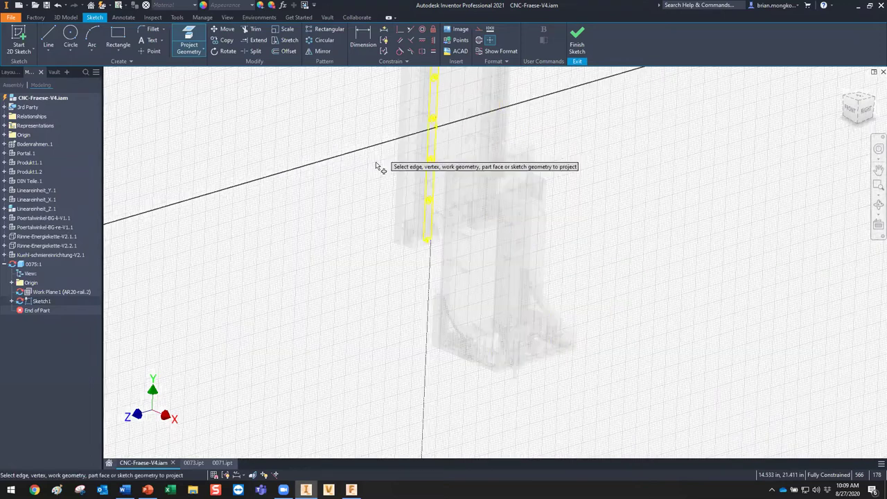
{"action": "scroll", "coordinate": [376, 164], "scroll_direction": "up", "scroll_amount": 3}
{"action": "key", "text": "r"}
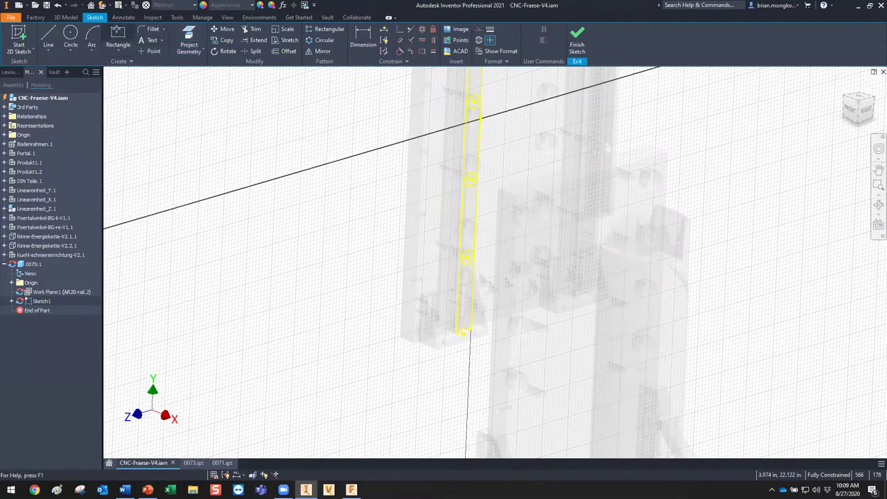
{"action": "middle_click_drag", "start_coordinate": [466, 152], "coordinate": [462, 139], "text": "shift"}
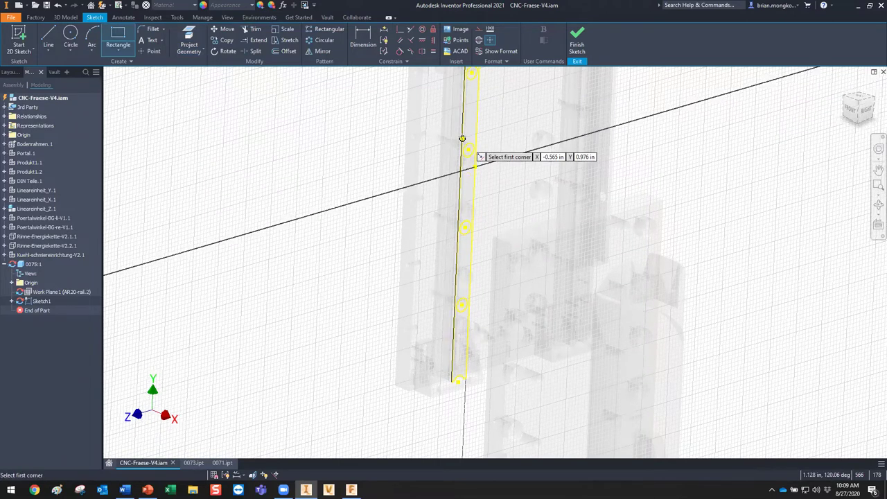
Draw a rectangle along the projected rail edge and dimension its width to 0.5
{"action": "left_click", "coordinate": [462, 139]}
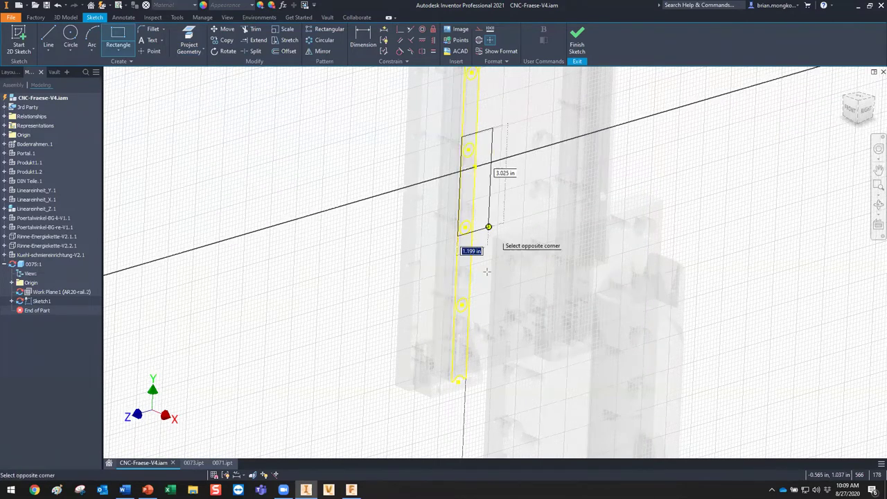
{"action": "left_click", "coordinate": [468, 343]}
{"action": "key", "text": "Escape"}
{"action": "key", "text": "d"}
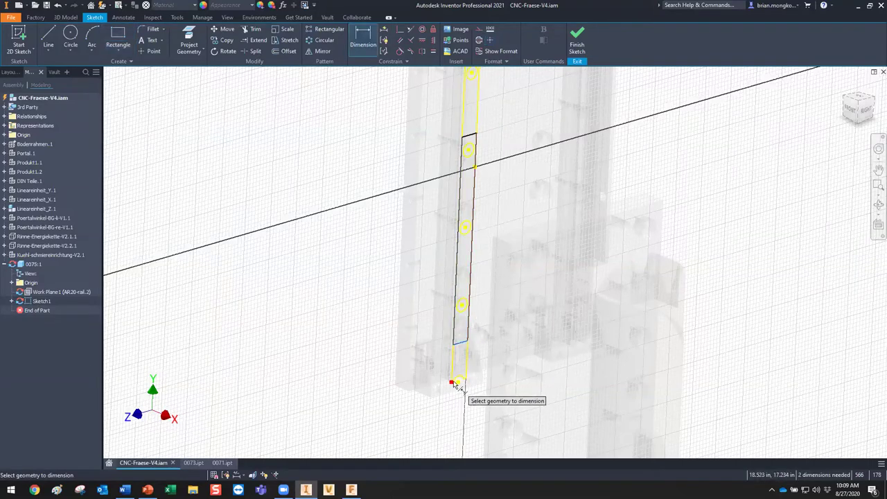
{"action": "scroll", "coordinate": [456, 386], "scroll_direction": "down", "scroll_amount": 5}
{"action": "left_click", "coordinate": [452, 383]}
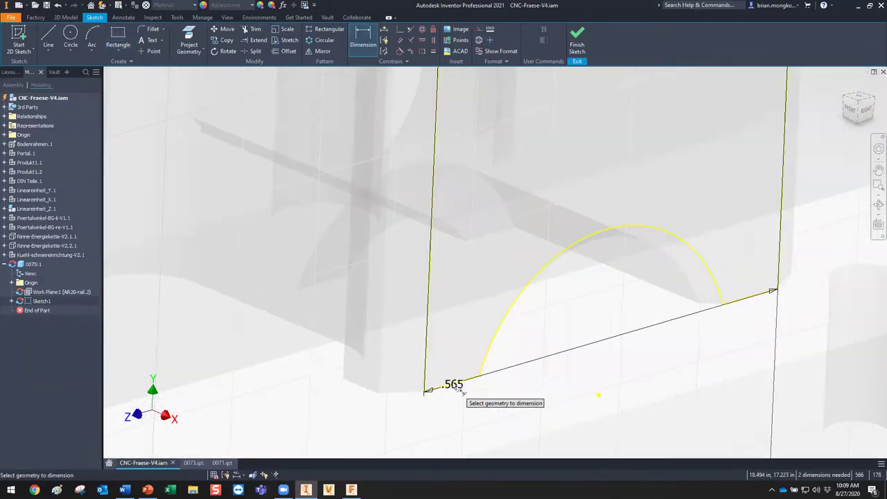
{"action": "left_click", "coordinate": [456, 386]}
{"action": "scroll", "coordinate": [458, 375], "scroll_direction": "up", "scroll_amount": 5}
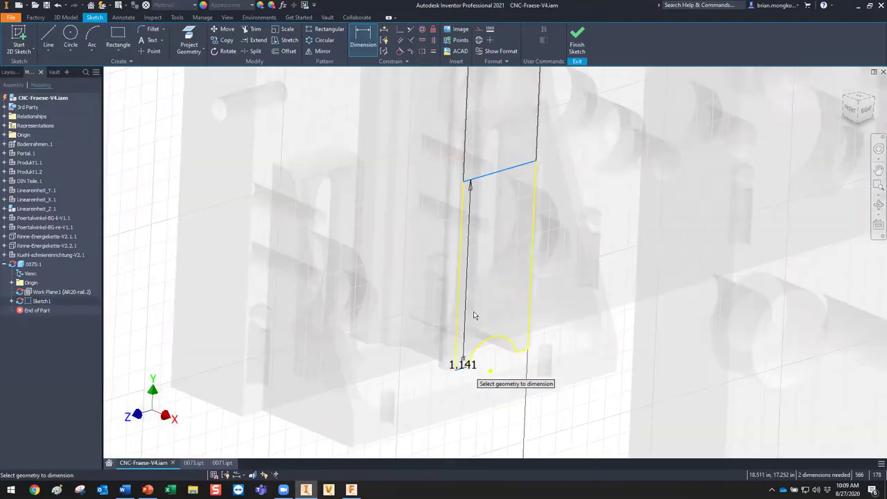
{"action": "scroll", "coordinate": [463, 319], "scroll_direction": "up", "scroll_amount": 3}
{"action": "left_click", "coordinate": [475, 319]}
{"action": "type", "text": ".5"}
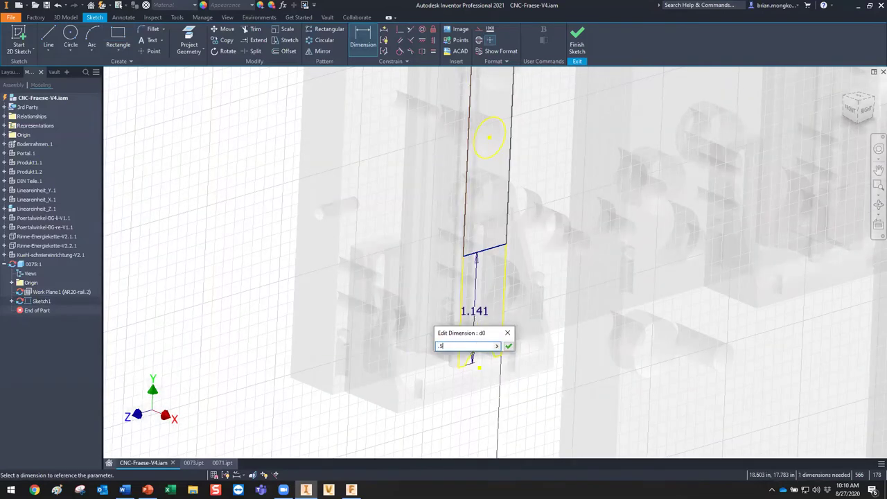
{"action": "key", "text": "Return"}
Dimension the rectangle's long edge to 7, fully constraining the 0.500 × 7.000 bar profile
{"action": "scroll", "coordinate": [490, 278], "scroll_direction": "up", "scroll_amount": 3}
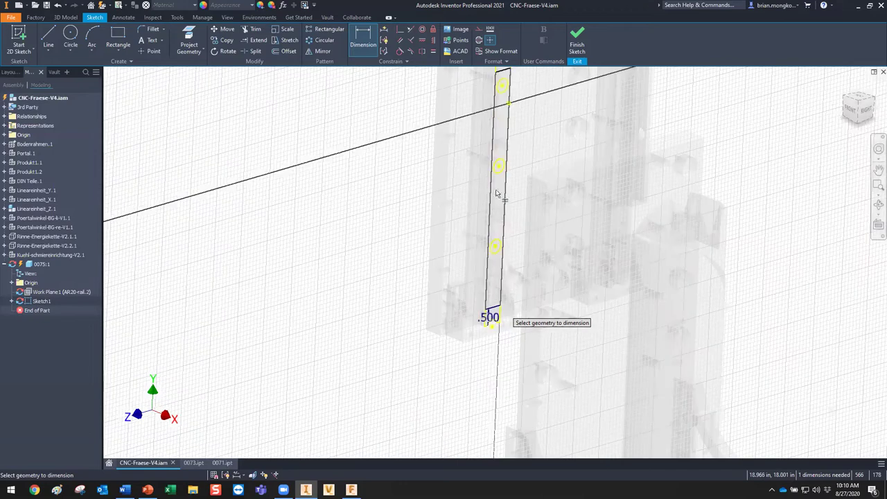
{"action": "scroll", "coordinate": [492, 194], "scroll_direction": "up", "scroll_amount": 3}
{"action": "scroll", "coordinate": [490, 194], "scroll_direction": "down", "scroll_amount": 3}
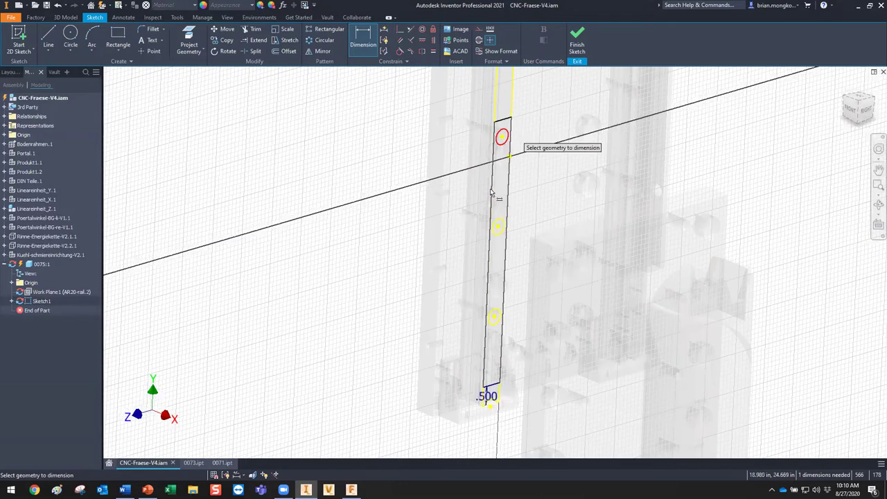
{"action": "left_click", "coordinate": [493, 201]}
{"action": "key", "text": "Escape"}
{"action": "left_click", "coordinate": [495, 131]}
{"action": "left_click", "coordinate": [410, 236]}
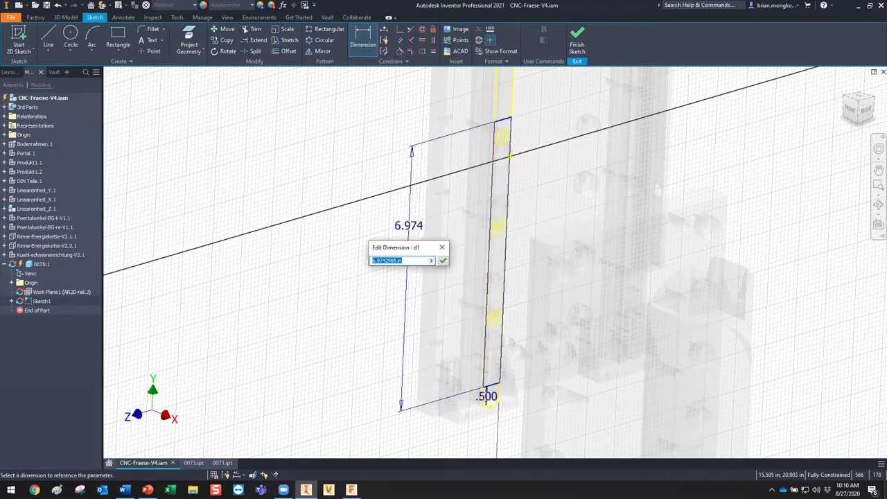
{"action": "type", "text": "7"}
{"action": "key", "text": "Return"}
{"action": "scroll", "coordinate": [450, 207], "scroll_direction": "up", "scroll_amount": 2}
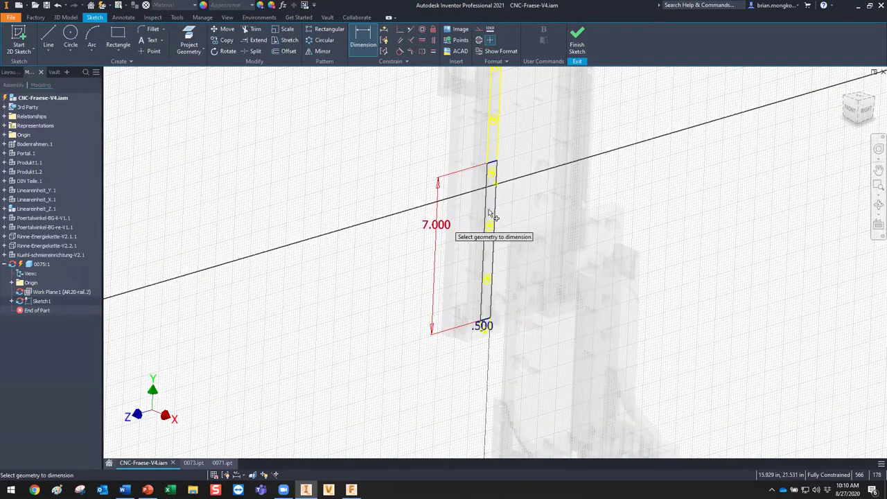
{"action": "key", "text": "e"}
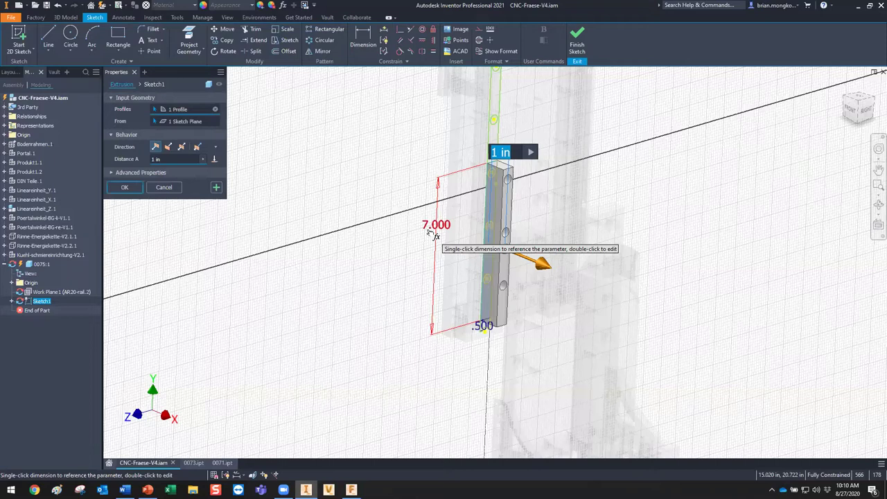
Extrude the 7 × 0.5 bar profile 0.12 in to create Extrusion1
{"action": "key", "text": "BackSpace"}
{"action": "type", "text": ".1"}
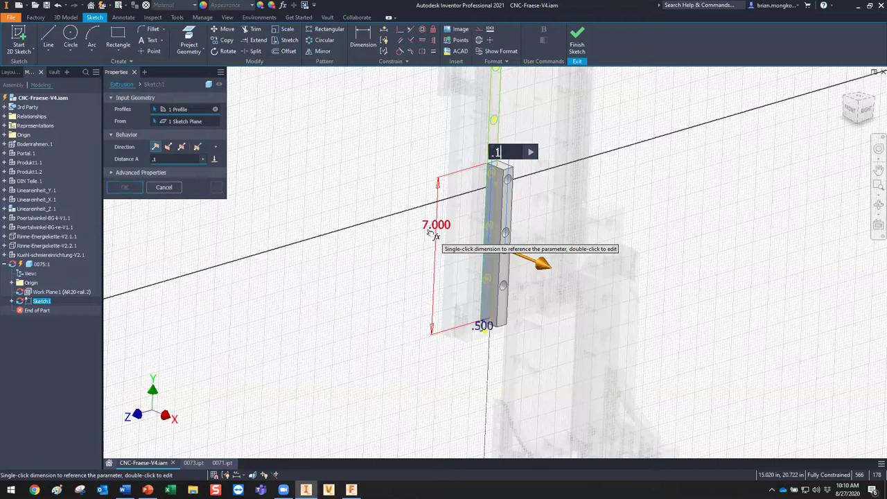
{"action": "type", "text": "2"}
{"action": "key", "text": "Return"}
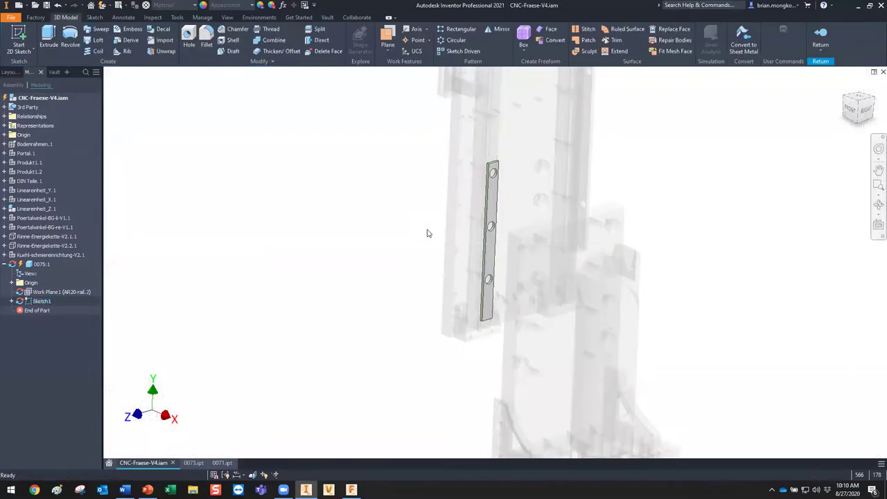
{"action": "middle_click_drag", "start_coordinate": [428, 234], "coordinate": [388, 207]}
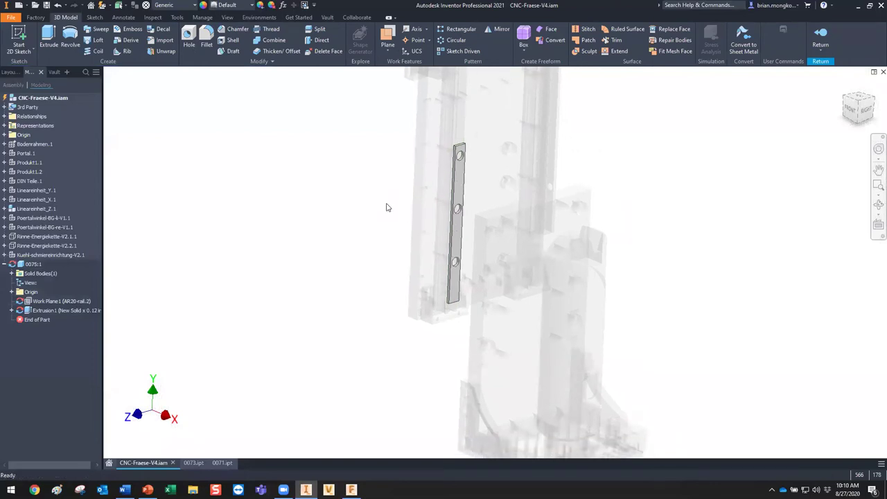
{"action": "middle_click_drag", "start_coordinate": [415, 249], "coordinate": [402, 237]}
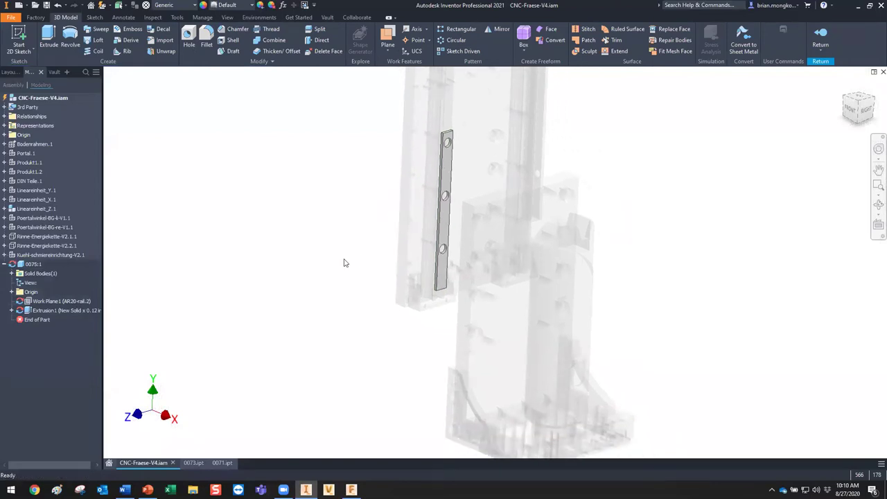
{"action": "scroll", "coordinate": [445, 187], "scroll_direction": "down", "scroll_amount": 2}
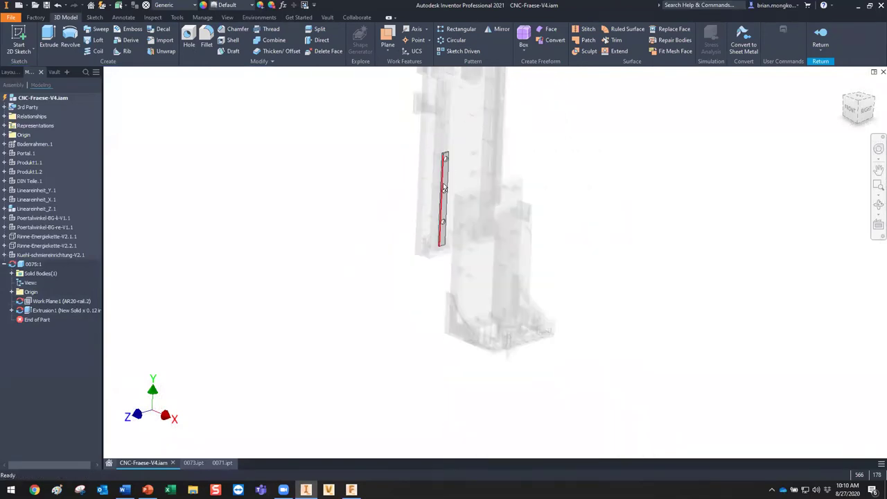
{"action": "scroll", "coordinate": [444, 179], "scroll_direction": "up", "scroll_amount": 3}
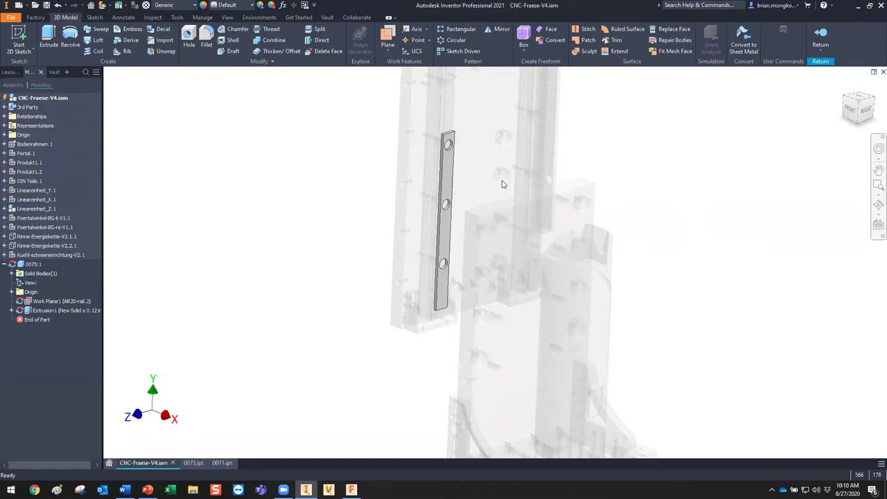
{"action": "middle_click_drag", "start_coordinate": [488, 157], "coordinate": [484, 149]}
{"action": "middle_click_drag", "start_coordinate": [506, 270], "coordinate": [496, 242]}
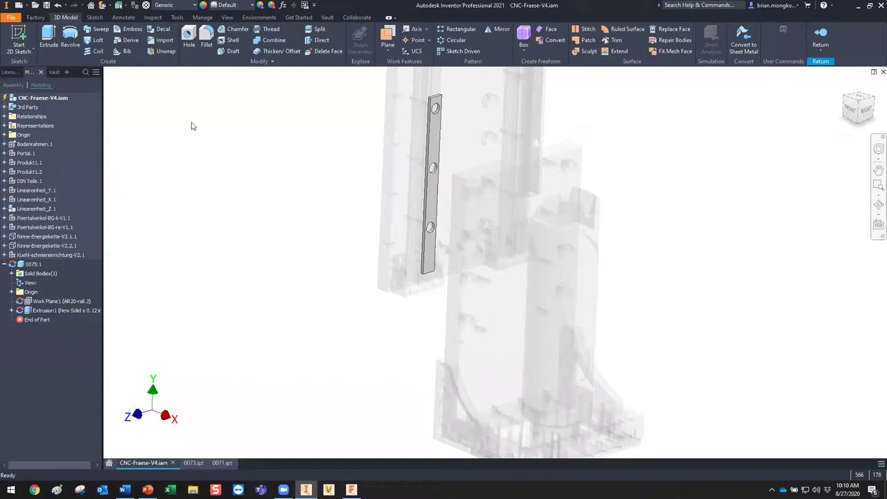
{"action": "left_click", "coordinate": [19, 42]}
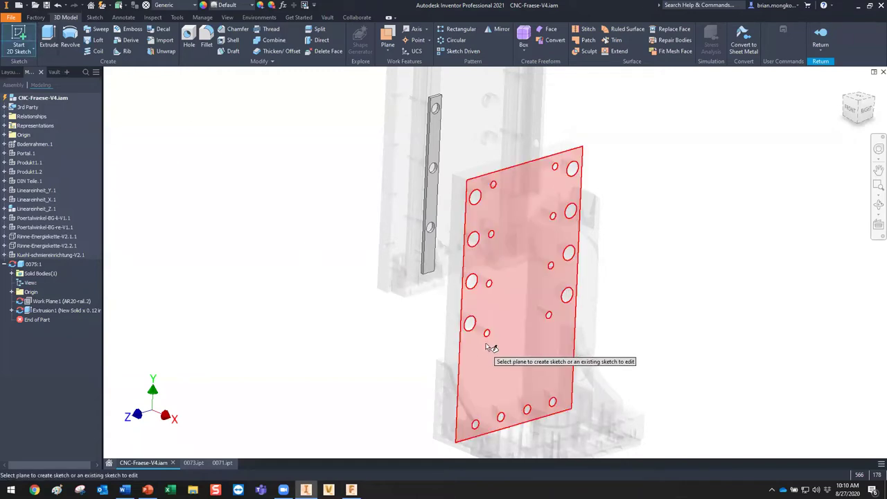
Start Sketch2 on the plate face and project its edges and holes
{"action": "left_click", "coordinate": [486, 347]}
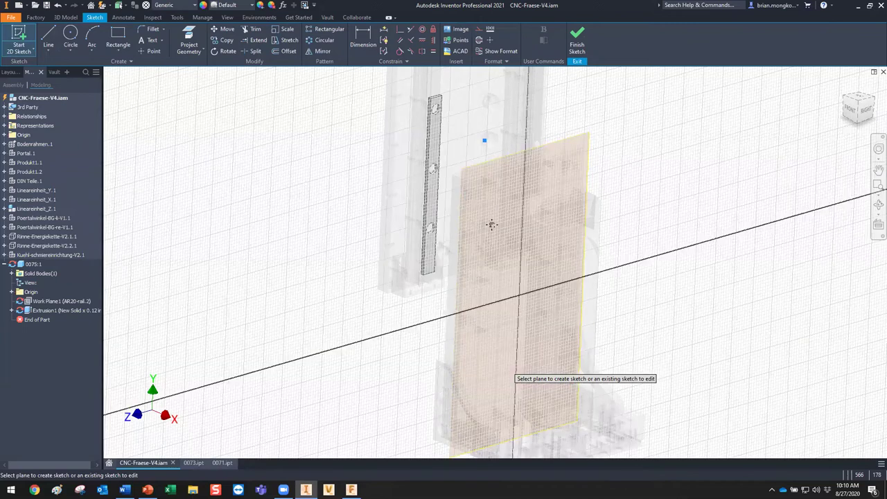
{"action": "left_click", "coordinate": [188, 36]}
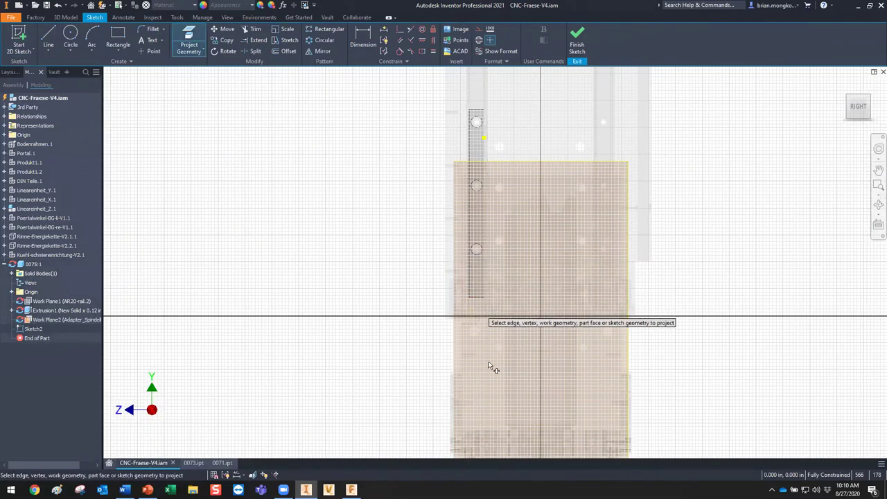
{"action": "left_click", "coordinate": [535, 317]}
Draw a 1.000 × 5.000 rectangle from the plate corner and begin a 0.12 extrusion
{"action": "left_click", "coordinate": [117, 38]}
{"action": "left_click", "coordinate": [461, 174]}
{"action": "scroll", "coordinate": [489, 311], "scroll_direction": "up", "scroll_amount": 5}
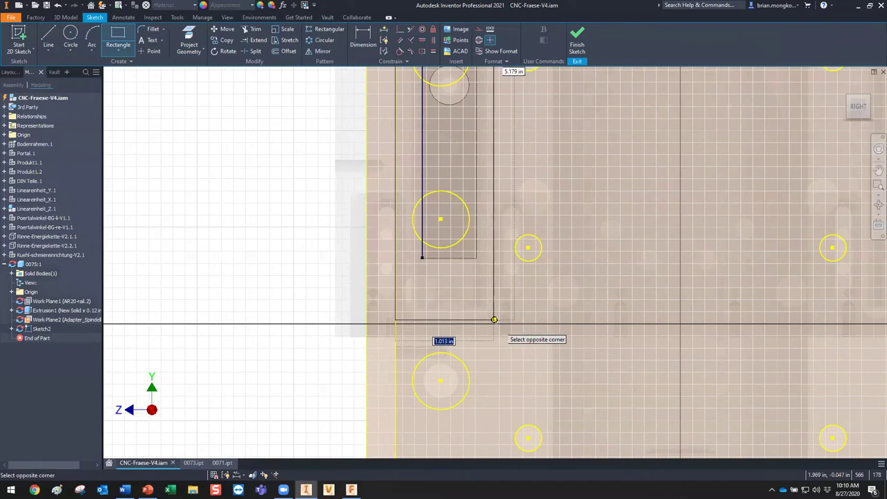
{"action": "scroll", "coordinate": [496, 320], "scroll_direction": "down", "scroll_amount": 2}
{"action": "type", "text": "1"}
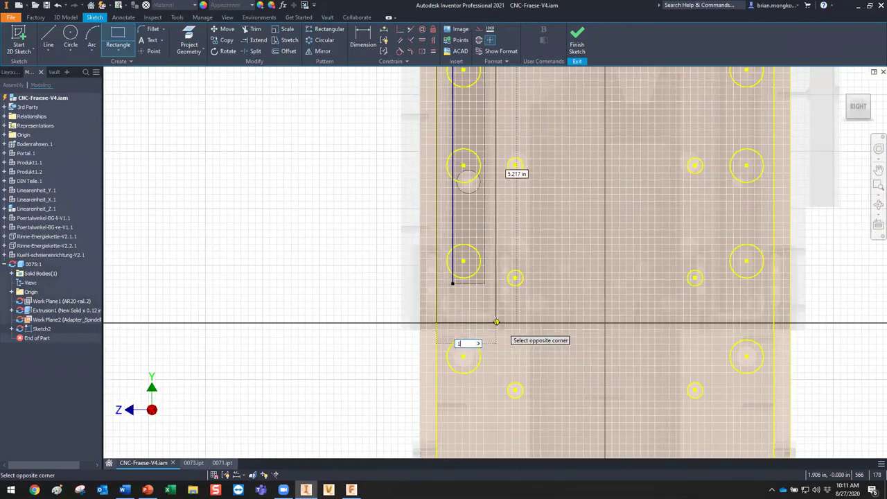
{"action": "key", "text": "Tab"}
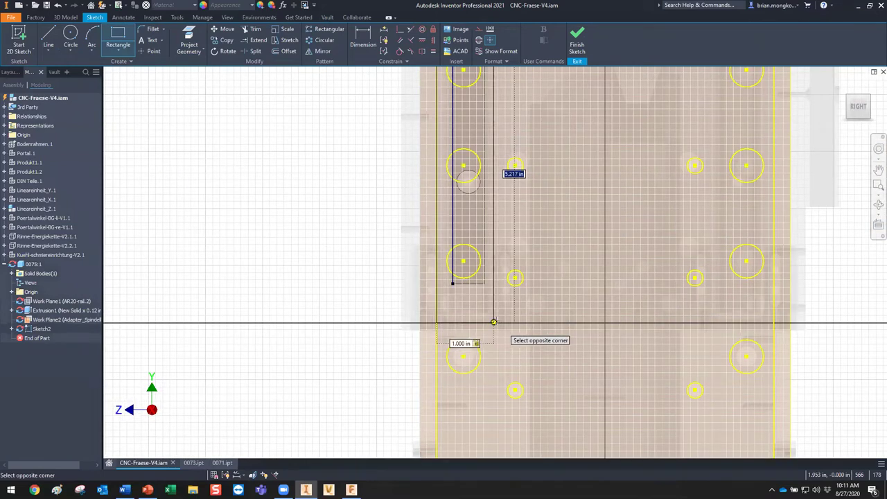
{"action": "type", "text": "5"}
{"action": "key", "text": "Return"}
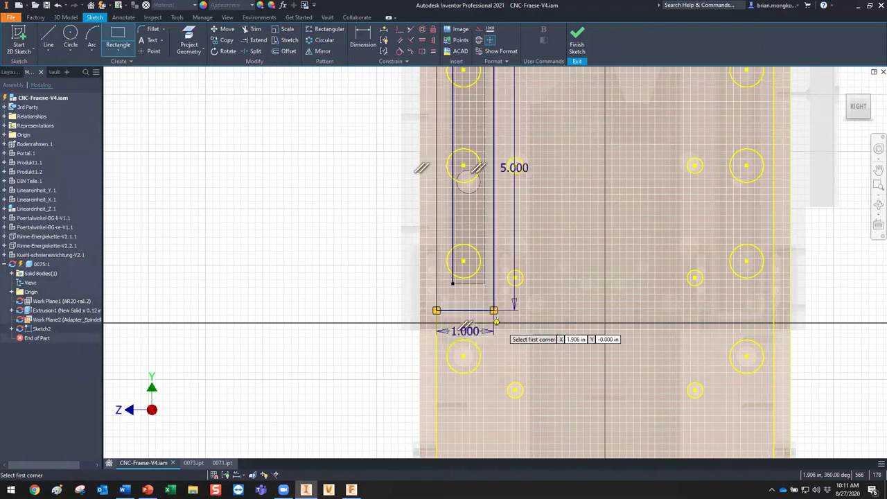
{"action": "scroll", "coordinate": [525, 314], "scroll_direction": "down", "scroll_amount": 2}
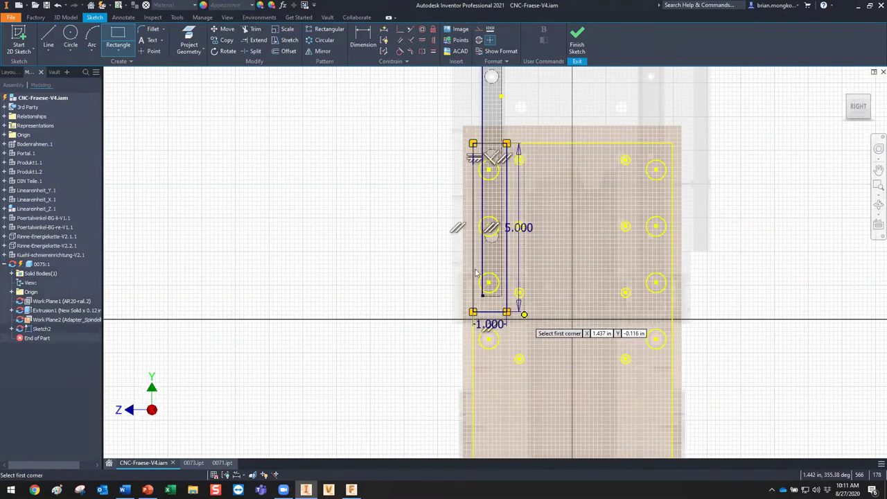
{"action": "type", "text": "e.12"}
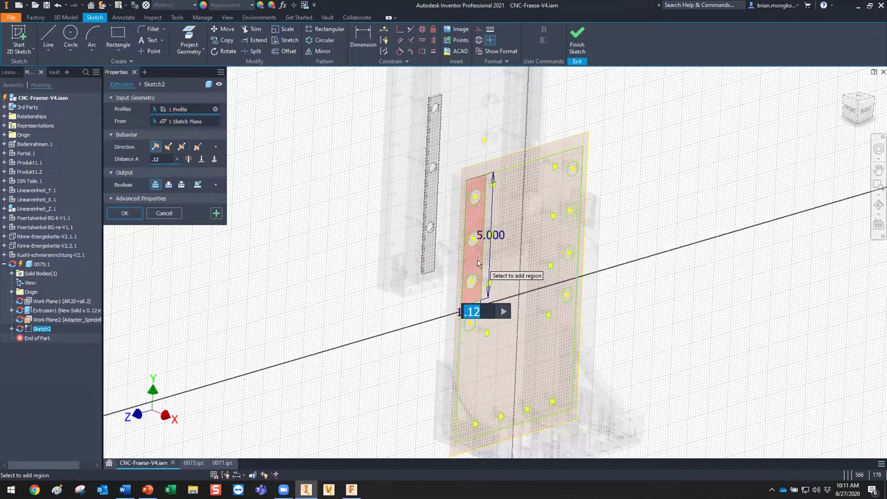
Join the 0.12 in thick 1 × 5 bar as Extrusion2 and hide Work Plane2
{"action": "left_click", "coordinate": [125, 214]}
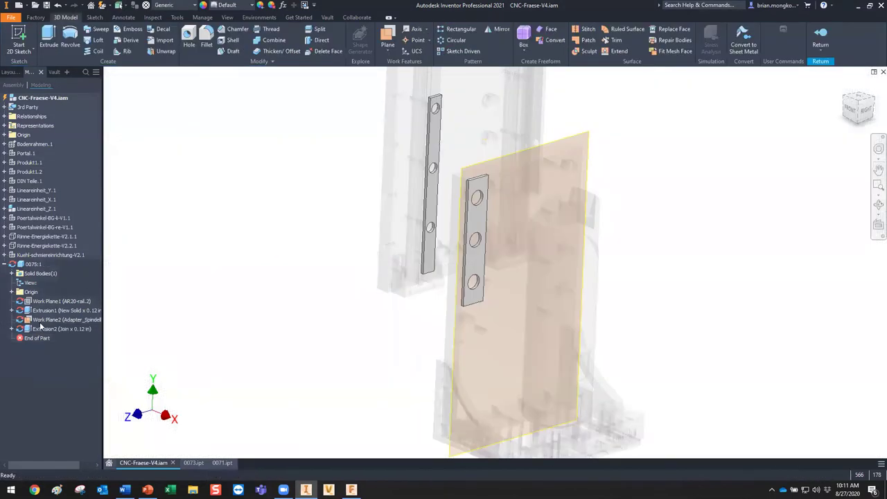
{"action": "right_click", "coordinate": [42, 321]}
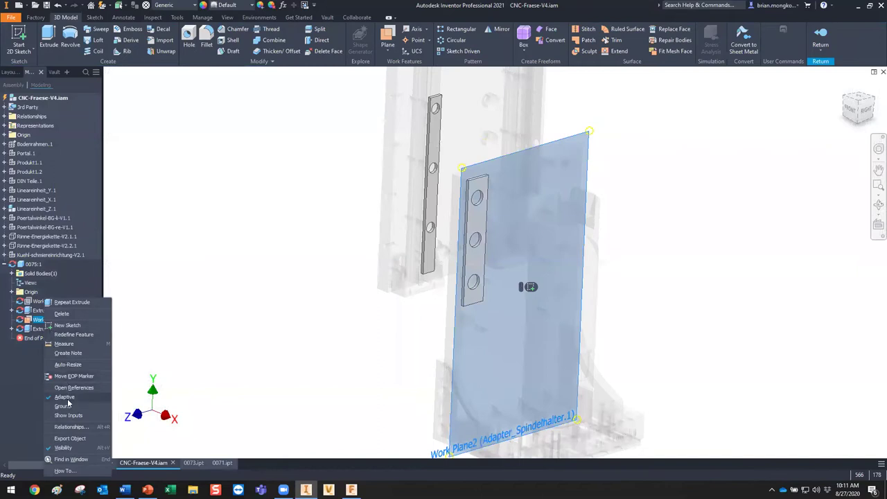
{"action": "left_click", "coordinate": [64, 448]}
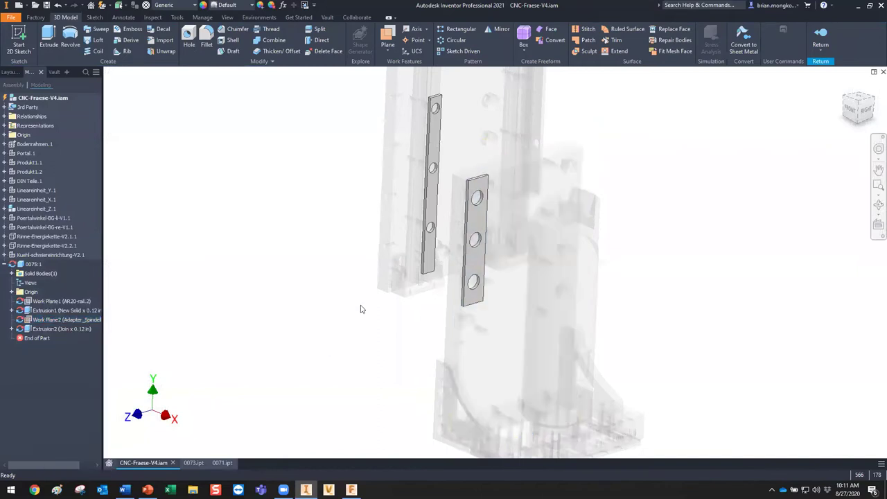
{"action": "mouse_move", "coordinate": [361, 311]}
{"action": "middle_mouse_down", "text": "shift"}
{"action": "mouse_move", "coordinate": [430, 297]}
{"action": "mouse_move", "coordinate": [326, 303]}
{"action": "mouse_move", "coordinate": [341, 297]}
{"action": "mouse_move", "coordinate": [355, 311]}
{"action": "middle_mouse_up", "text": "shift"}
{"action": "scroll", "coordinate": [341, 298], "scroll_direction": "down", "scroll_amount": 3}
{"action": "scroll", "coordinate": [341, 295], "scroll_direction": "up", "scroll_amount": 3}
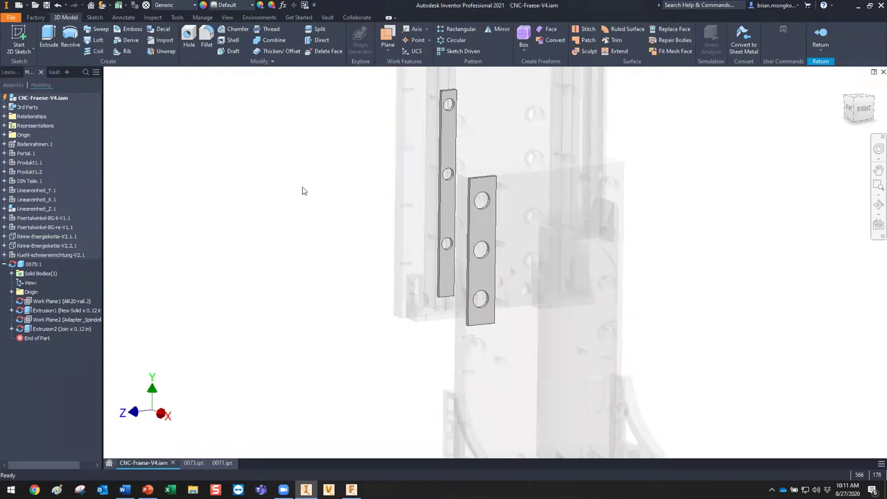
Convert part 0075 to sheet metal and pick the two bar edges for a bend
{"action": "left_click", "coordinate": [259, 17]}
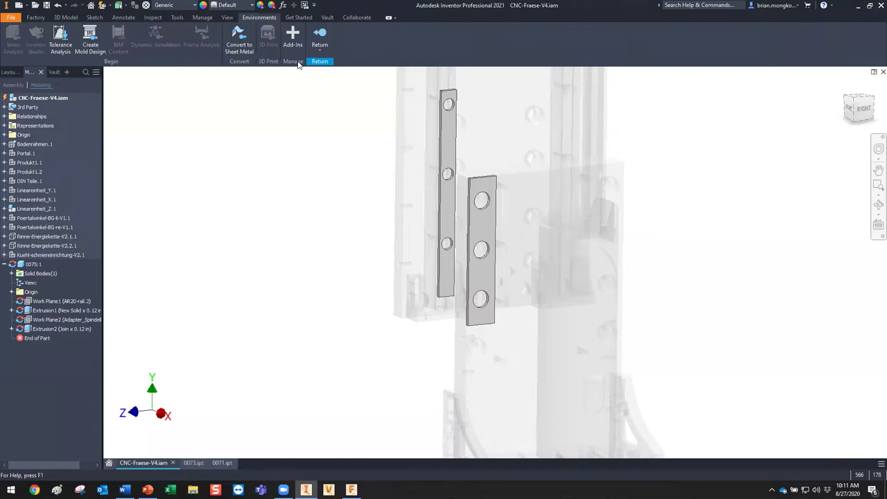
{"action": "left_click", "coordinate": [228, 45]}
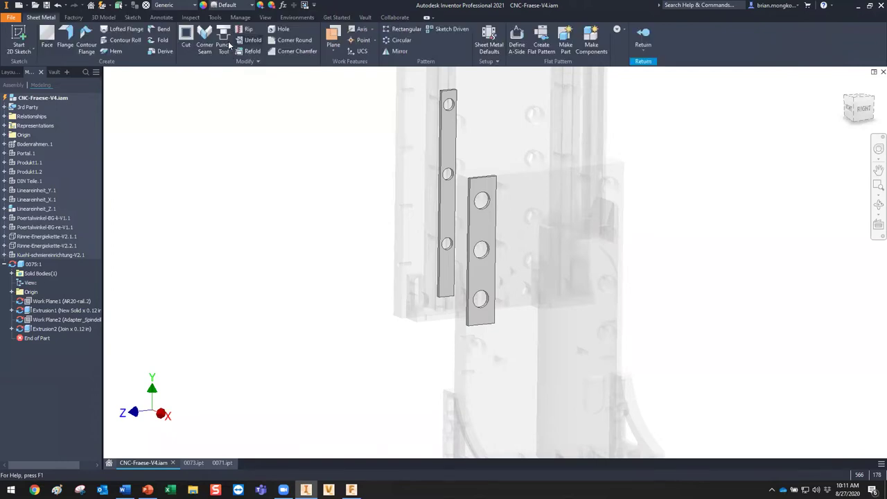
{"action": "left_click", "coordinate": [163, 33]}
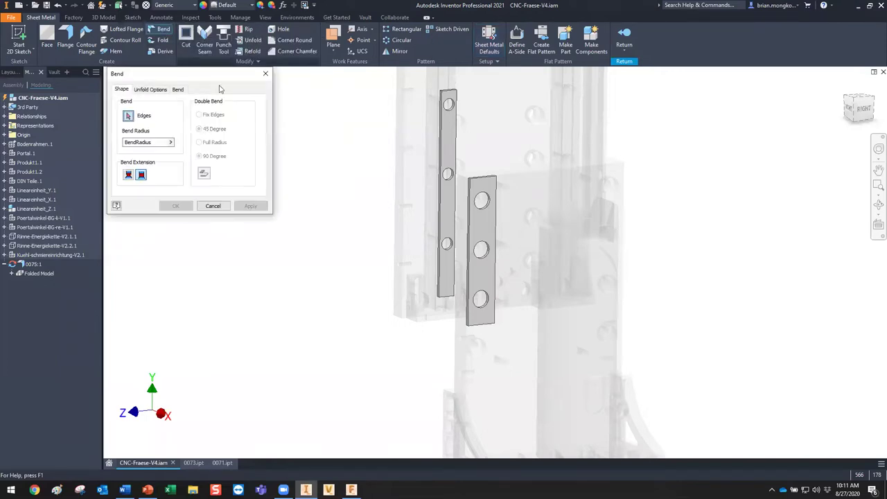
{"action": "left_click", "coordinate": [470, 237]}
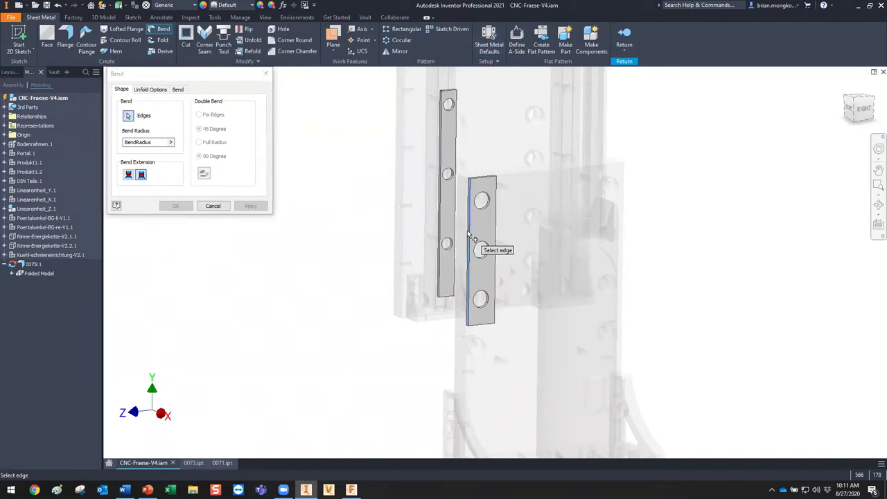
{"action": "left_click", "coordinate": [444, 246]}
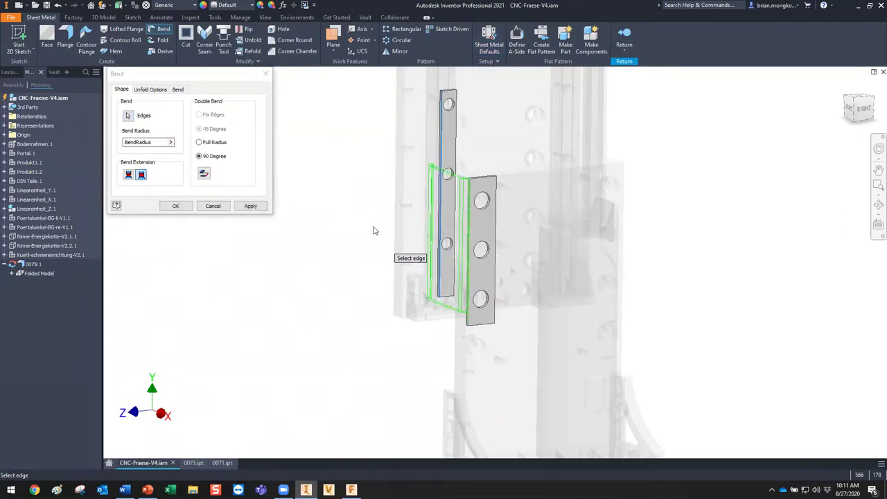
{"action": "left_click_drag", "start_coordinate": [365, 204], "coordinate": [510, 337]}
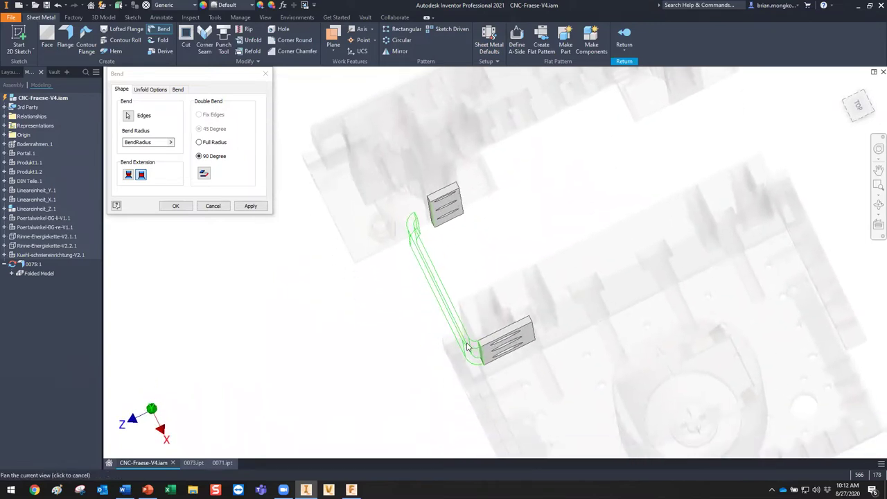
{"action": "scroll", "coordinate": [510, 337], "scroll_direction": "up", "scroll_amount": 3}
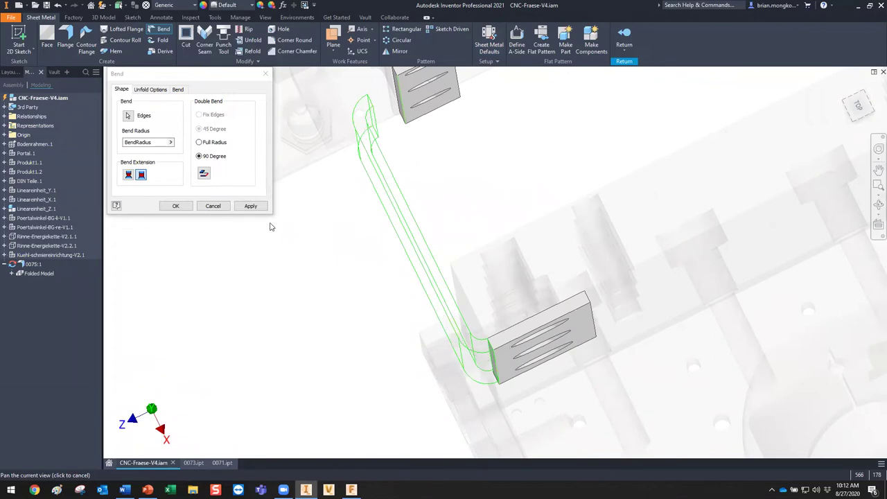
Flip the double-bend direction and apply the 90 degree bend joining the two bars
{"action": "left_click", "coordinate": [204, 174]}
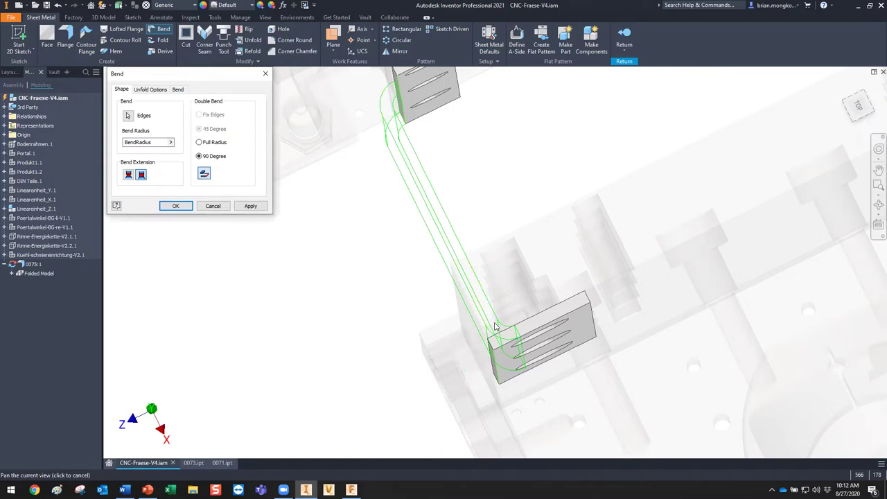
{"action": "middle_click_drag", "start_coordinate": [578, 362], "coordinate": [469, 308], "text": "shift"}
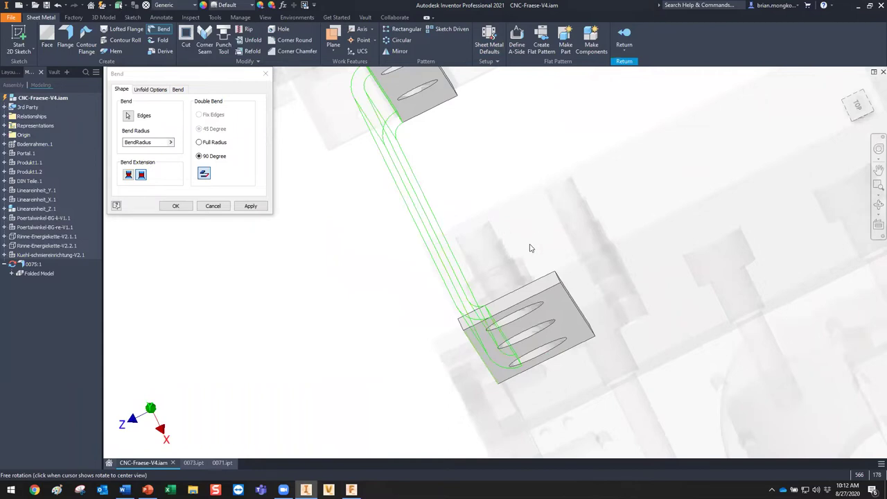
{"action": "left_click", "coordinate": [204, 174]}
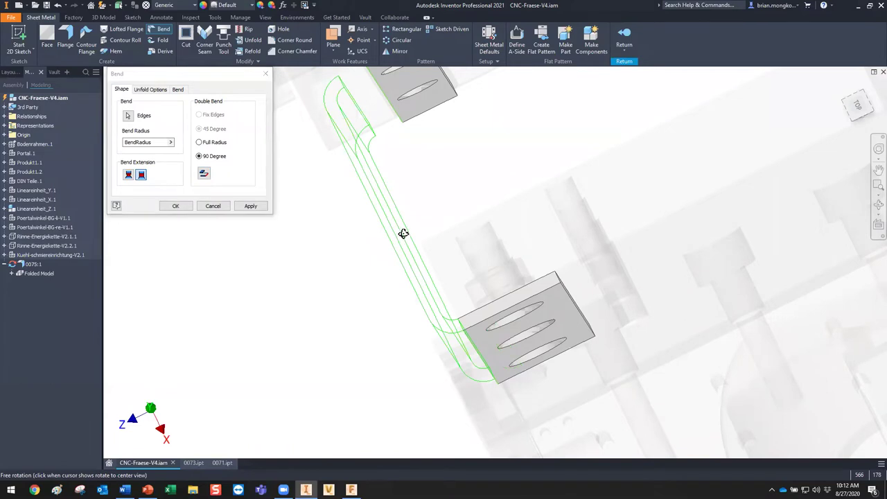
{"action": "middle_click_drag", "start_coordinate": [403, 233], "coordinate": [485, 305], "text": "shift"}
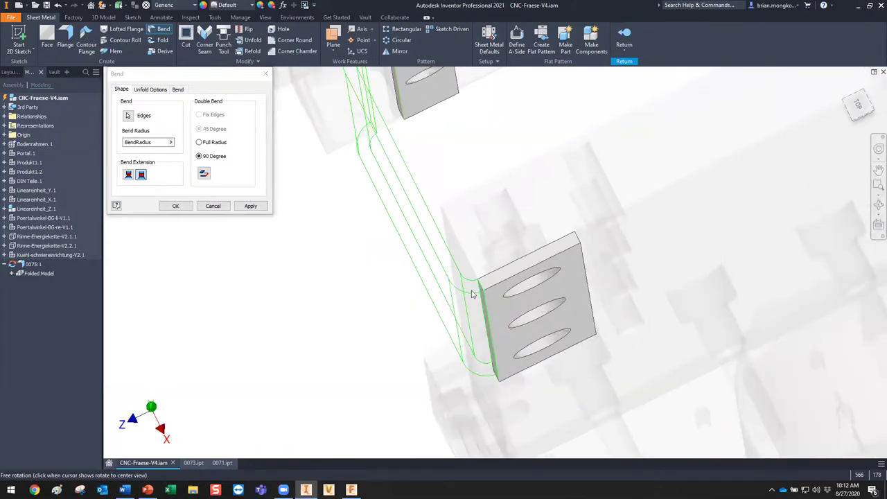
{"action": "middle_click_drag", "start_coordinate": [453, 273], "coordinate": [446, 240], "text": "shift"}
{"action": "scroll", "coordinate": [451, 241], "scroll_direction": "up", "scroll_amount": 5}
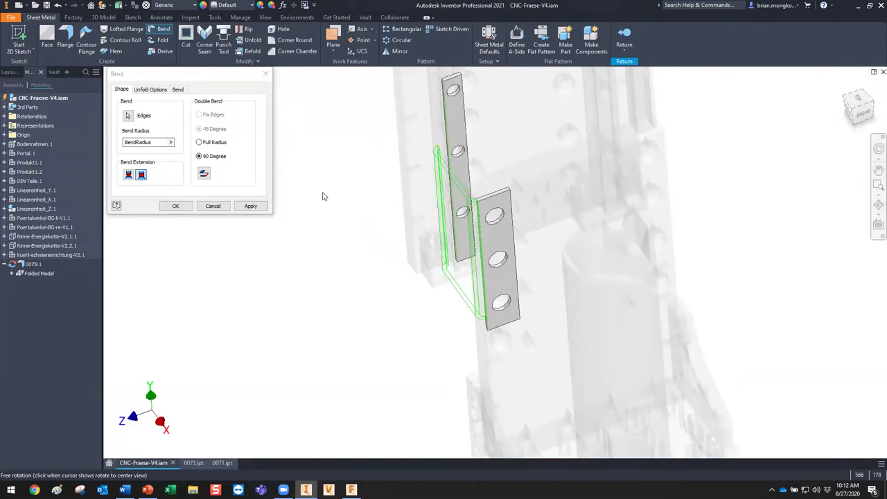
{"action": "left_click", "coordinate": [249, 206]}
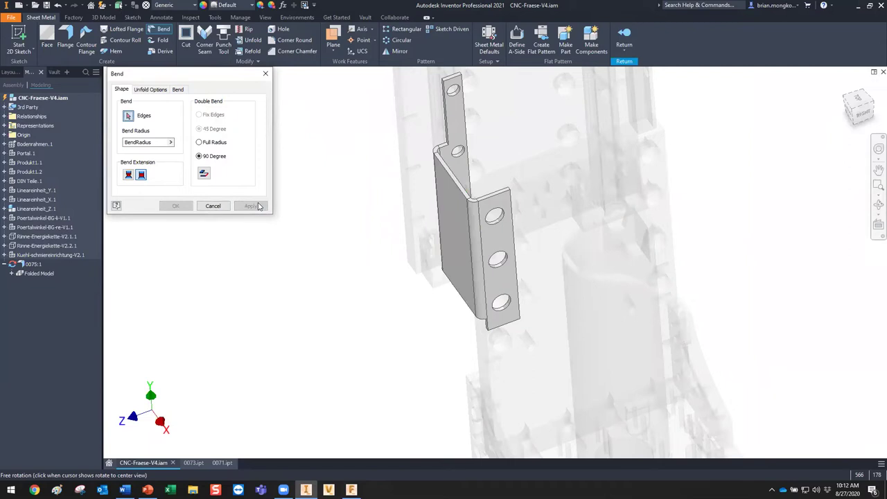
{"action": "left_click", "coordinate": [213, 206]}
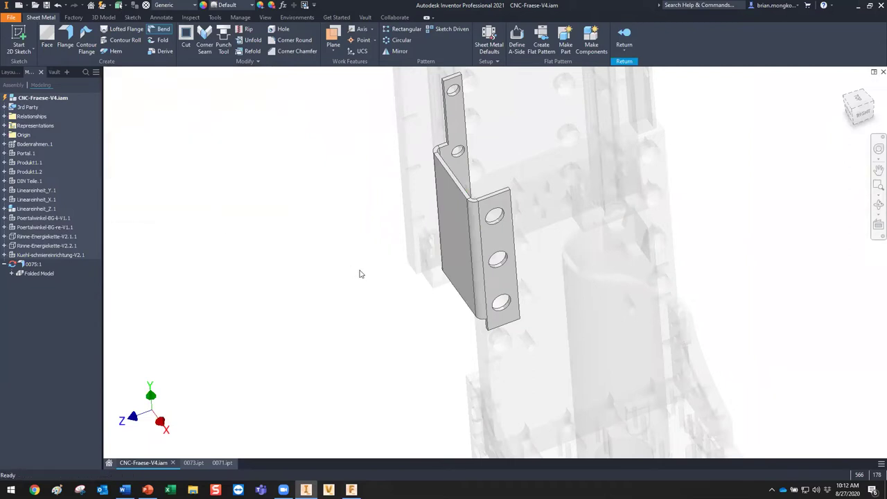
{"action": "scroll", "coordinate": [365, 224], "scroll_direction": "down", "scroll_amount": 3}
{"action": "scroll", "coordinate": [375, 208], "scroll_direction": "up", "scroll_amount": 5}
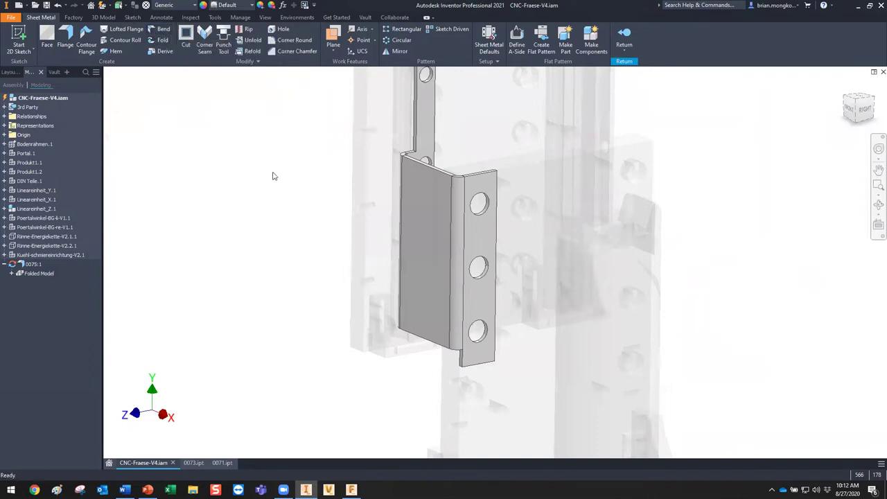
{"action": "scroll", "coordinate": [324, 187], "scroll_direction": "up", "scroll_amount": 2}
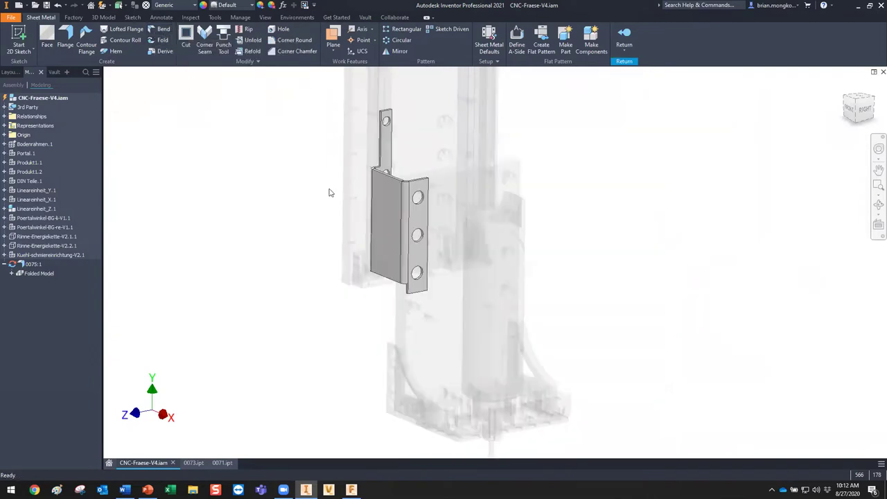
{"action": "scroll", "coordinate": [368, 200], "scroll_direction": "up", "scroll_amount": 2}
{"action": "scroll", "coordinate": [372, 201], "scroll_direction": "up", "scroll_amount": 3}
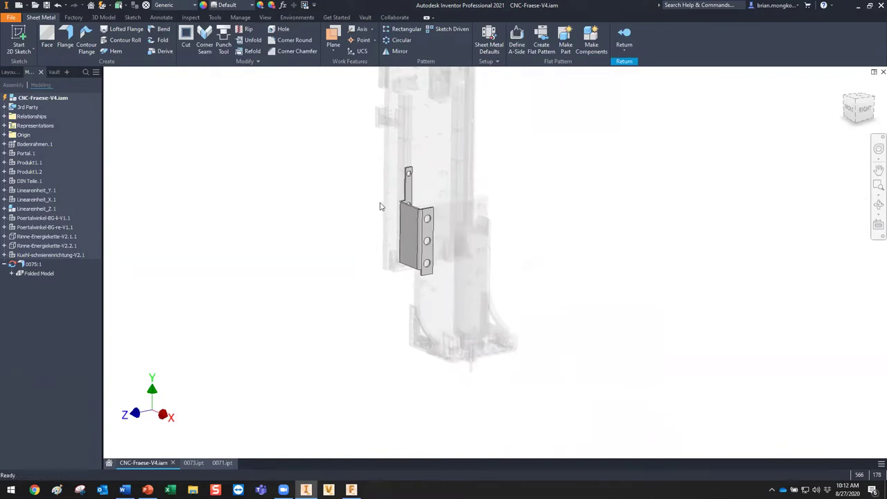
Switch to the 0073.ipt part and orbit the folded sheet-metal channel to inspect it
{"action": "left_click", "coordinate": [194, 464]}
{"action": "middle_click_drag", "start_coordinate": [448, 307], "coordinate": [425, 305], "text": "shift"}
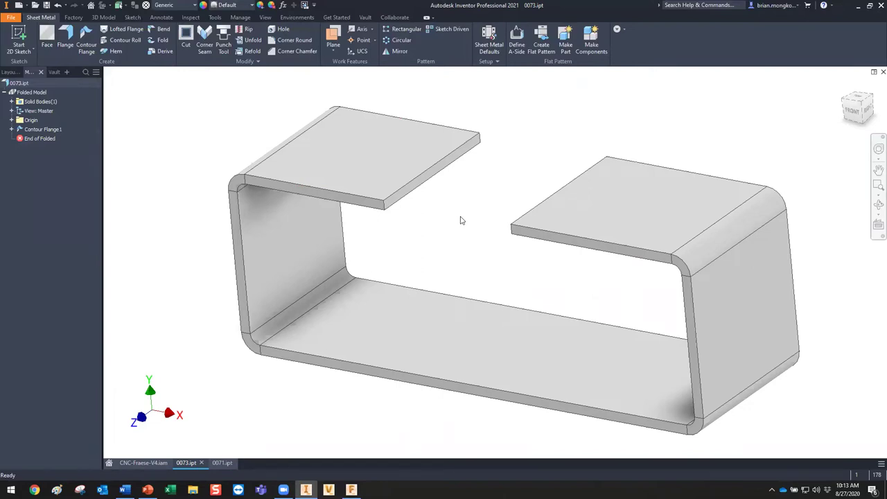
{"action": "mouse_move", "coordinate": [487, 180]}
{"action": "middle_mouse_down", "text": "shift"}
{"action": "mouse_move", "coordinate": [494, 172]}
{"action": "mouse_move", "coordinate": [494, 184]}
{"action": "middle_mouse_up", "text": "shift"}
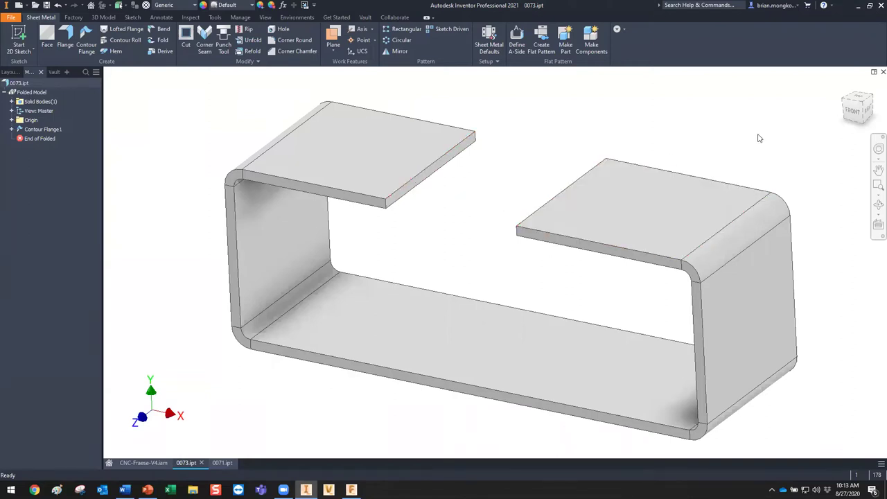
View the part from the front and start Sketch15 on its top face
{"action": "left_click", "coordinate": [855, 113]}
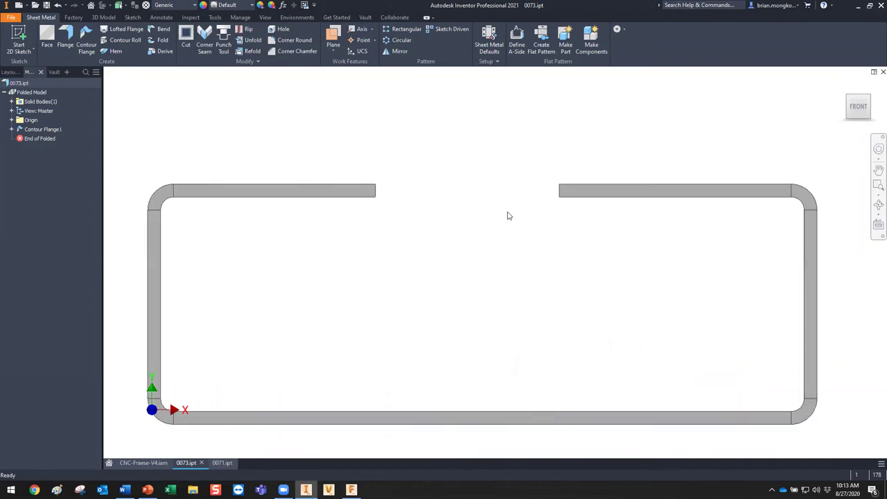
{"action": "left_click", "coordinate": [19, 36]}
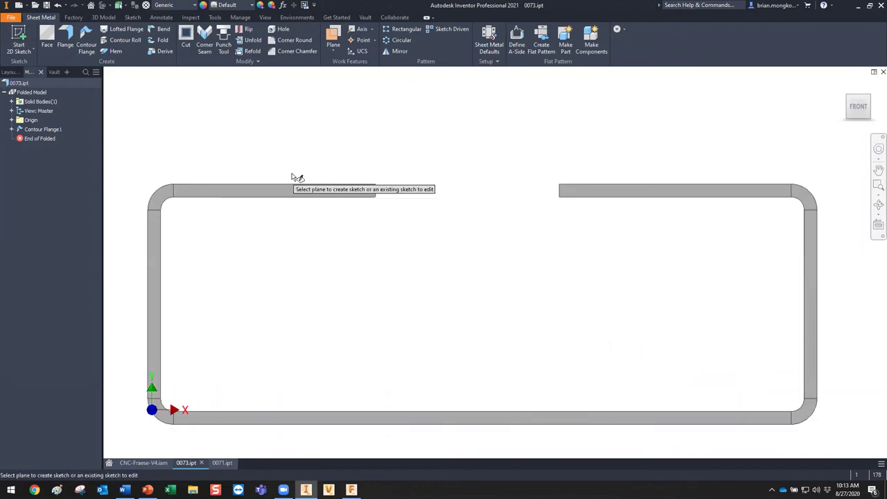
{"action": "left_click", "coordinate": [316, 191]}
{"action": "mouse_move", "coordinate": [382, 194]}
{"action": "middle_mouse_down"}
{"action": "mouse_move", "coordinate": [411, 143]}
{"action": "mouse_move", "coordinate": [400, 261]}
{"action": "mouse_move", "coordinate": [436, 258]}
{"action": "mouse_move", "coordinate": [430, 277]}
{"action": "middle_mouse_up"}
Draw a 0.500 line from the gap corner followed by a 135° angled line
{"action": "left_click", "coordinate": [49, 36]}
{"action": "scroll", "coordinate": [379, 170], "scroll_direction": "up", "scroll_amount": 5}
{"action": "scroll", "coordinate": [373, 190], "scroll_direction": "down", "scroll_amount": 6}
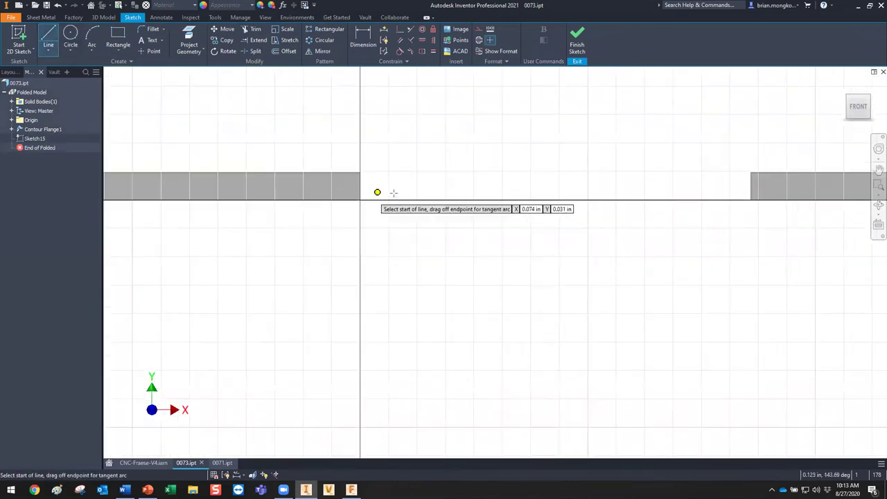
{"action": "scroll", "coordinate": [351, 190], "scroll_direction": "up", "scroll_amount": 3}
{"action": "scroll", "coordinate": [336, 193], "scroll_direction": "up", "scroll_amount": 3}
{"action": "left_click", "coordinate": [329, 191]}
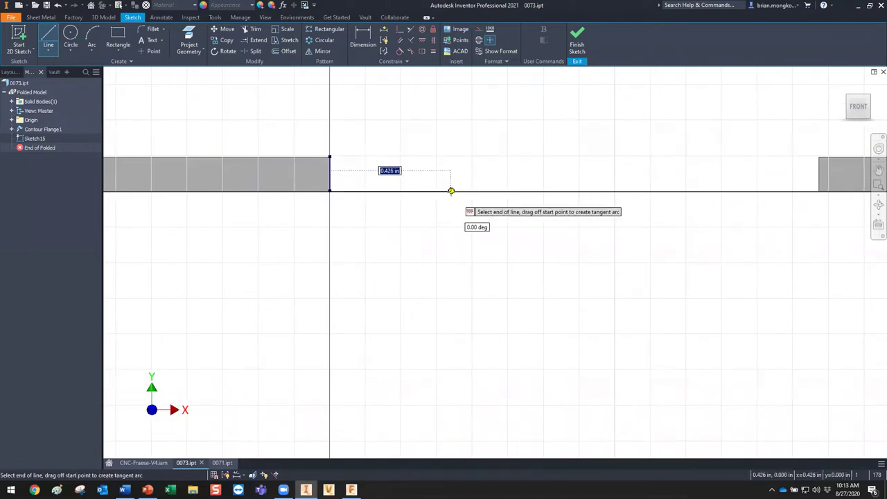
{"action": "type", "text": ".5"}
{"action": "key", "text": "Return"}
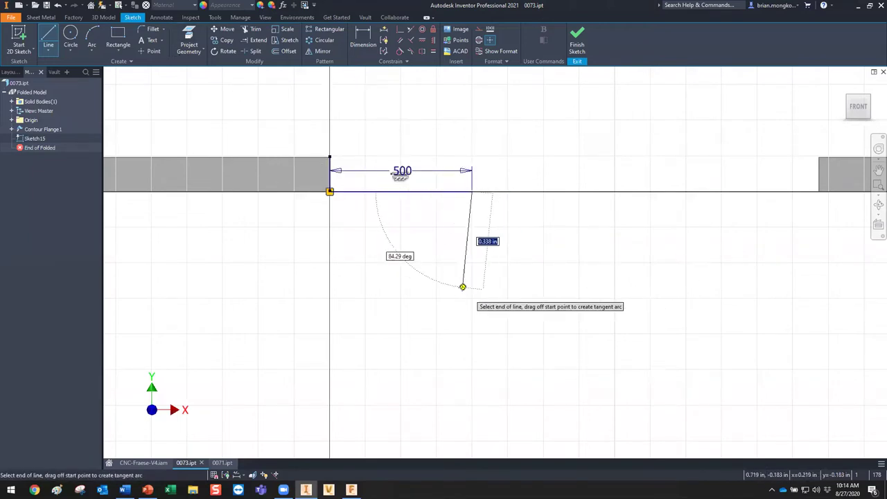
{"action": "key", "text": "Tab"}
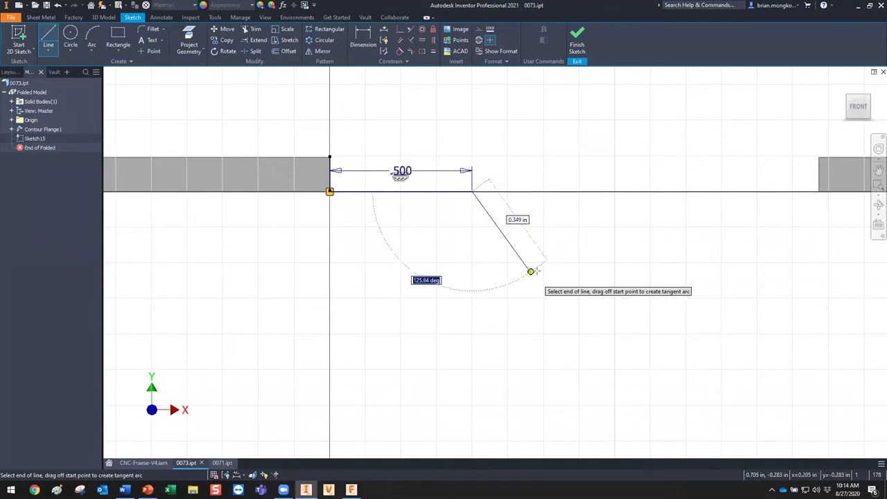
{"action": "type", "text": "135"}
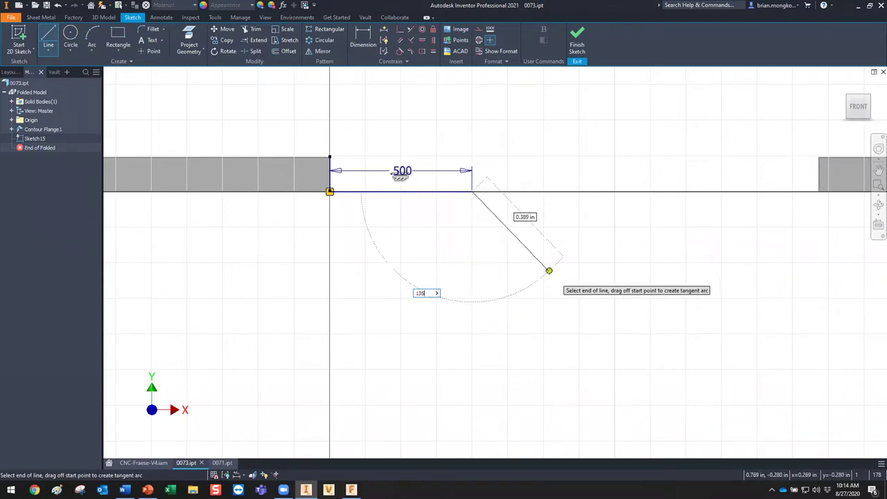
{"action": "key", "text": "Tab"}
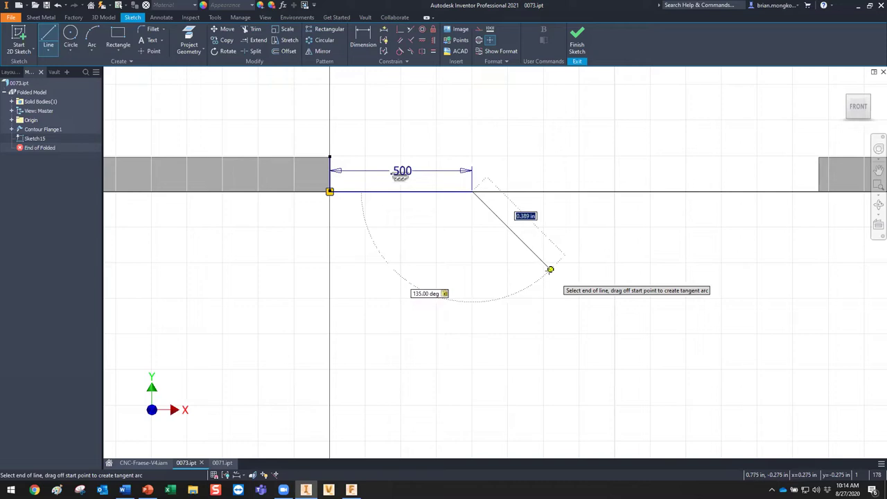
{"action": "left_click", "coordinate": [619, 337]}
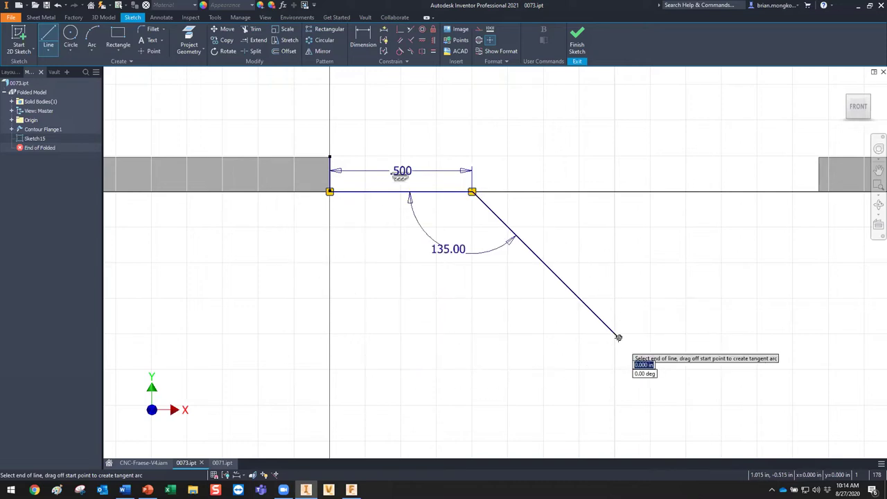
{"action": "key", "text": "Escape"}
{"action": "scroll", "coordinate": [617, 273], "scroll_direction": "down", "scroll_amount": 2}
{"action": "scroll", "coordinate": [342, 185], "scroll_direction": "up", "scroll_amount": 3}
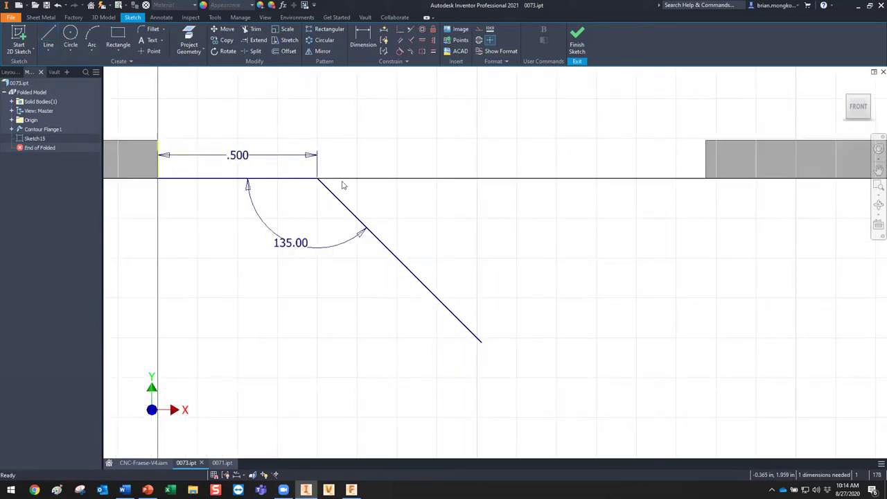
Draw a second 0.500 horizontal line starting on the angled line
{"action": "left_click", "coordinate": [48, 36]}
{"action": "left_click", "coordinate": [363, 260]}
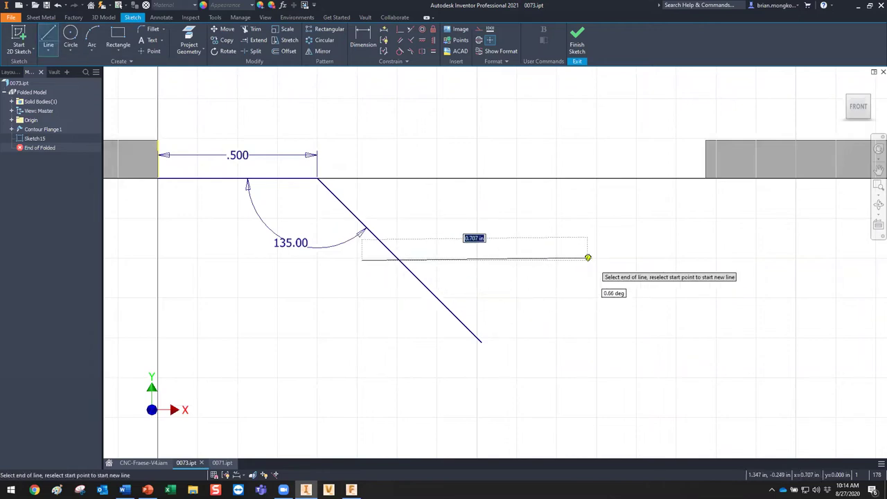
{"action": "type", "text": ".5"}
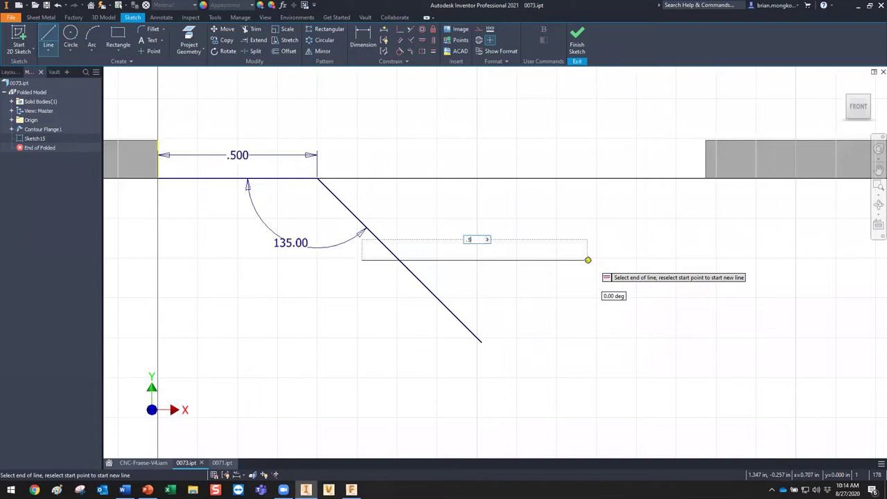
{"action": "key", "text": "Return"}
{"action": "key", "text": "Escape"}
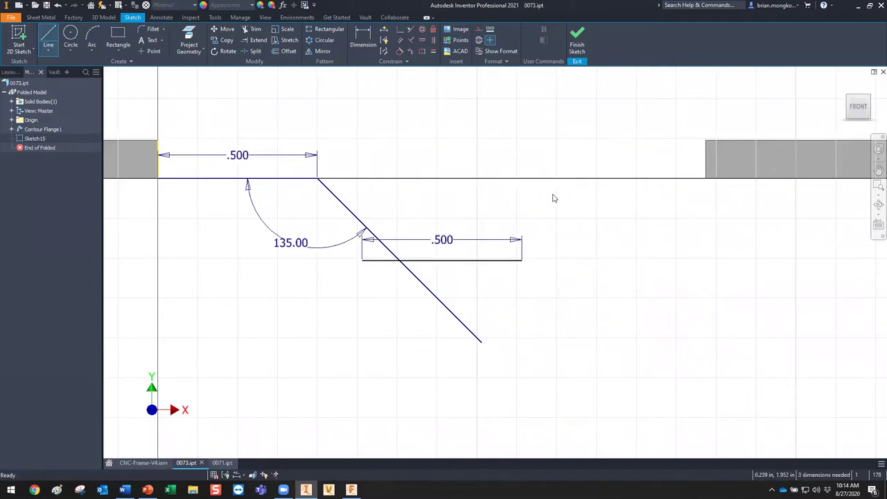
{"action": "key", "text": "d"}
{"action": "left_click", "coordinate": [475, 260]}
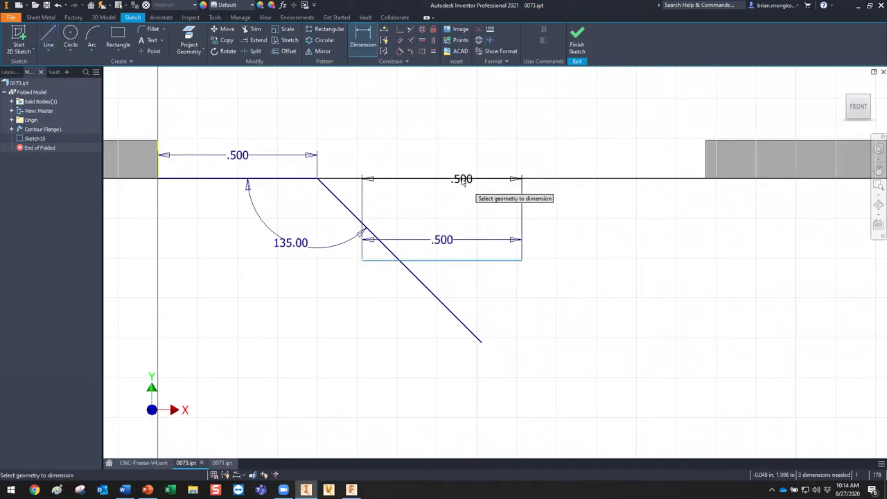
Dimension the lower line's vertical offset from the top edge to .121
{"action": "left_click", "coordinate": [262, 181]}
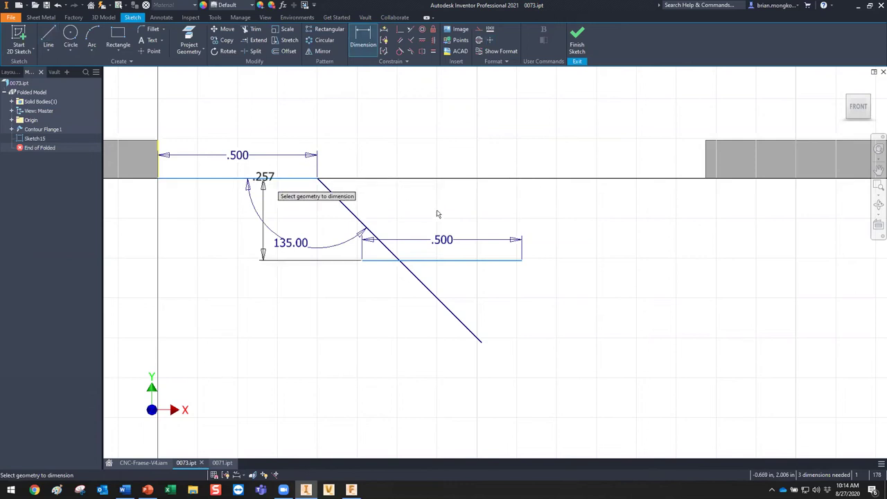
{"action": "left_click", "coordinate": [491, 215]}
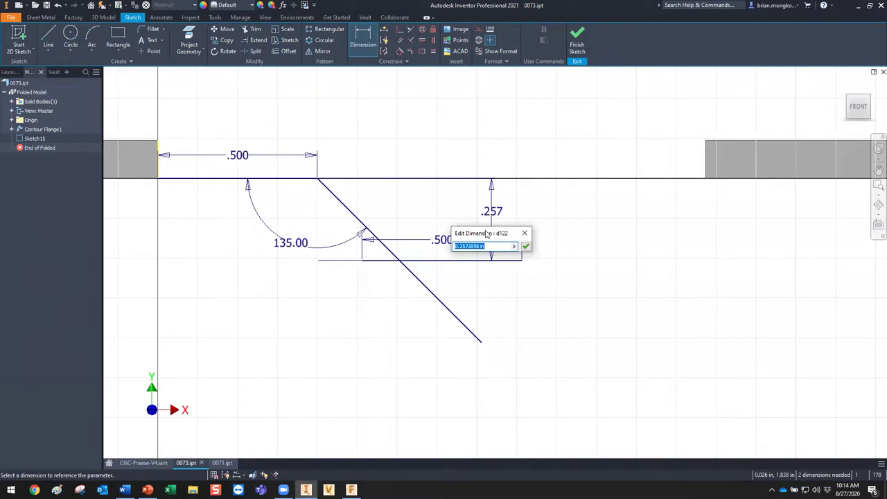
{"action": "type", "text": ".121"}
{"action": "key", "text": "Return"}
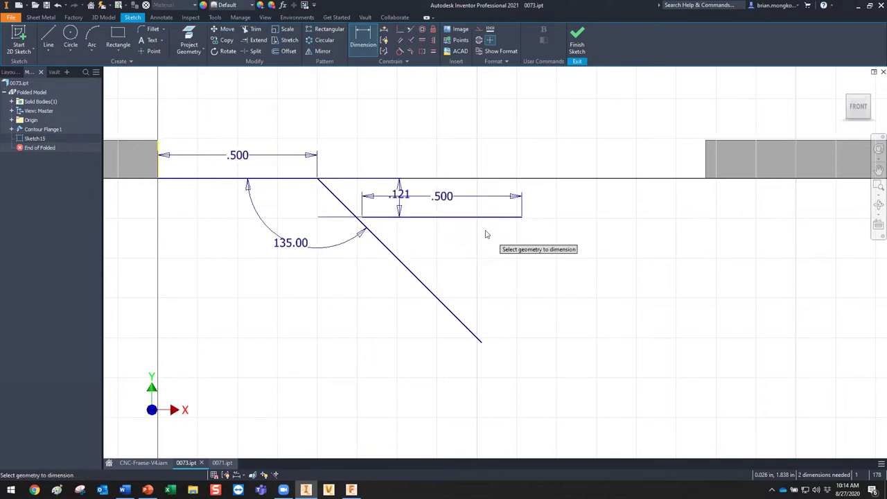
{"action": "scroll", "coordinate": [347, 218], "scroll_direction": "down", "scroll_amount": 3}
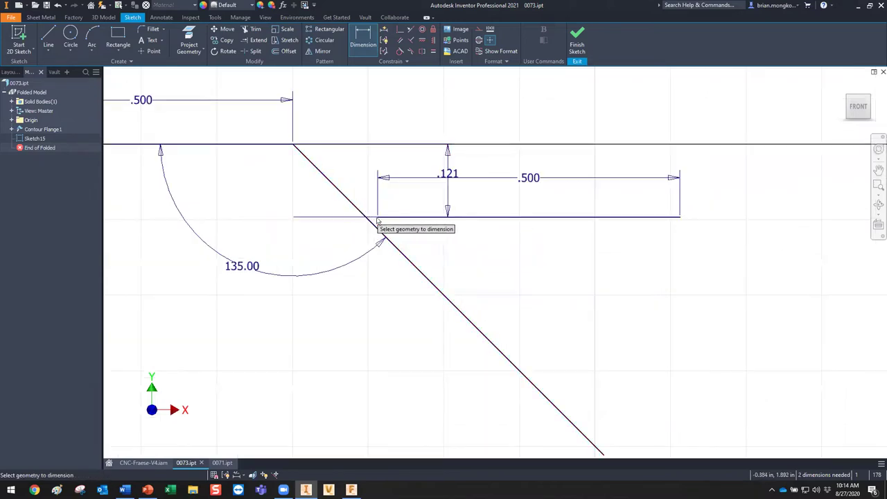
{"action": "key", "text": "Escape"}
Attach the lower line to the 135° line, trim the excess diagonal, and finish Sketch15
{"action": "left_click_drag", "start_coordinate": [378, 218], "coordinate": [365, 217]}
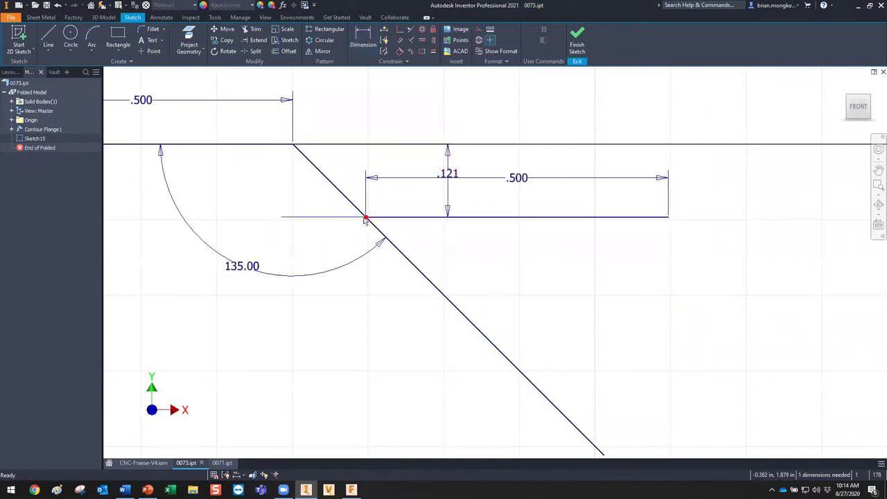
{"action": "scroll", "coordinate": [405, 213], "scroll_direction": "up", "scroll_amount": 4}
{"action": "scroll", "coordinate": [404, 219], "scroll_direction": "down", "scroll_amount": 2}
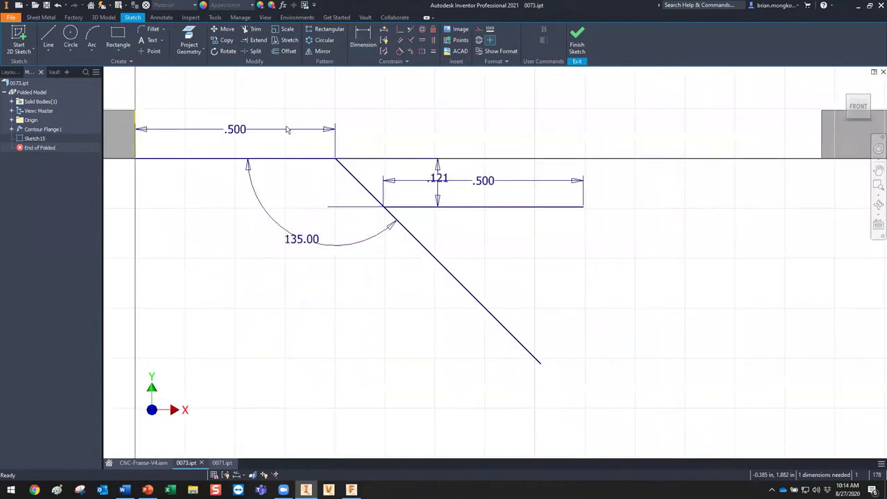
{"action": "left_click", "coordinate": [252, 29]}
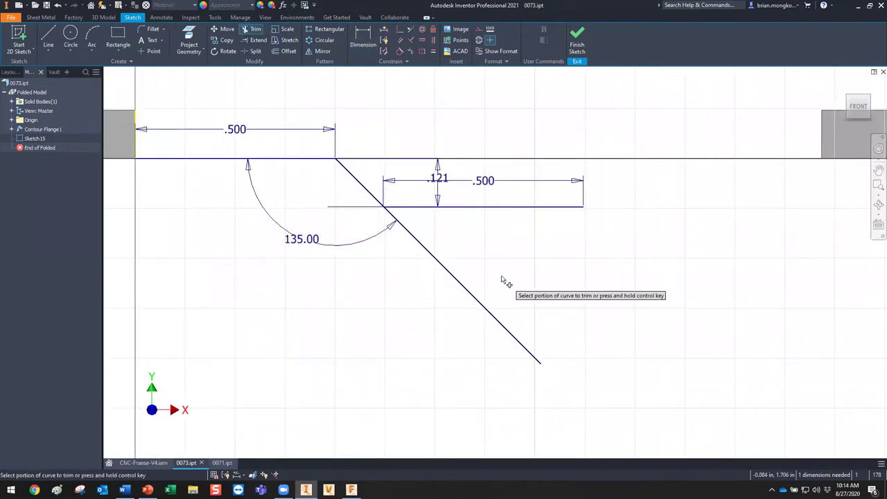
{"action": "left_click", "coordinate": [447, 284]}
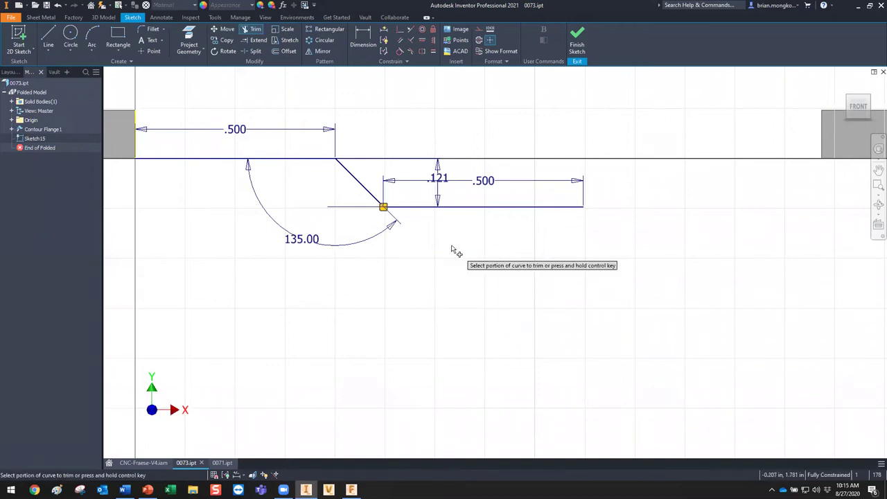
{"action": "middle_click_drag", "start_coordinate": [443, 240], "coordinate": [460, 248]}
{"action": "key", "text": "Escape"}
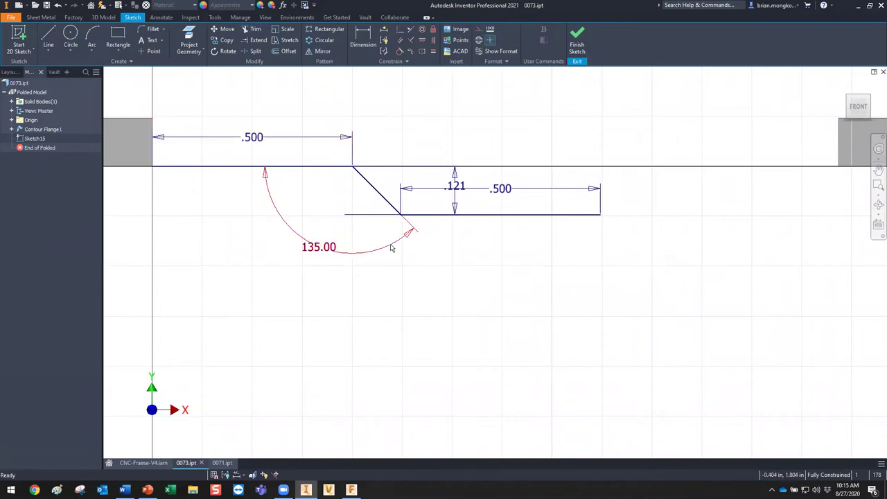
{"action": "middle_click_drag", "start_coordinate": [451, 216], "coordinate": [456, 227]}
{"action": "scroll", "coordinate": [478, 255], "scroll_direction": "up", "scroll_amount": 2}
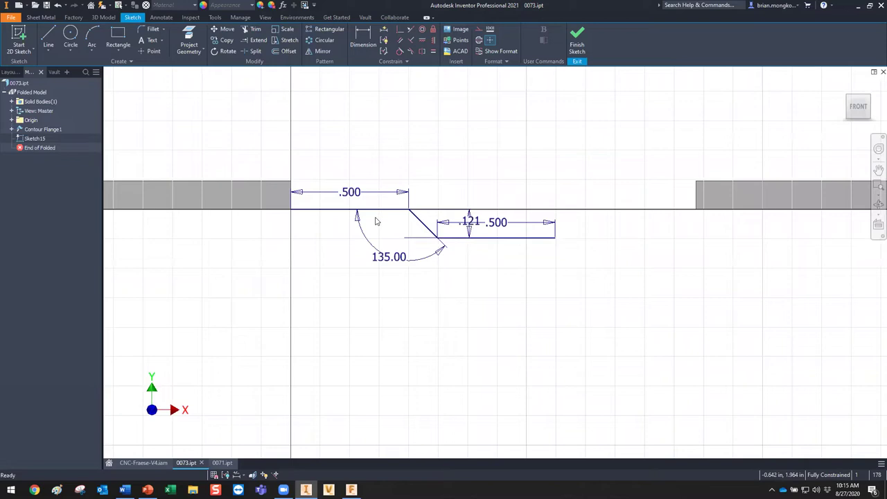
{"action": "left_click", "coordinate": [577, 42]}
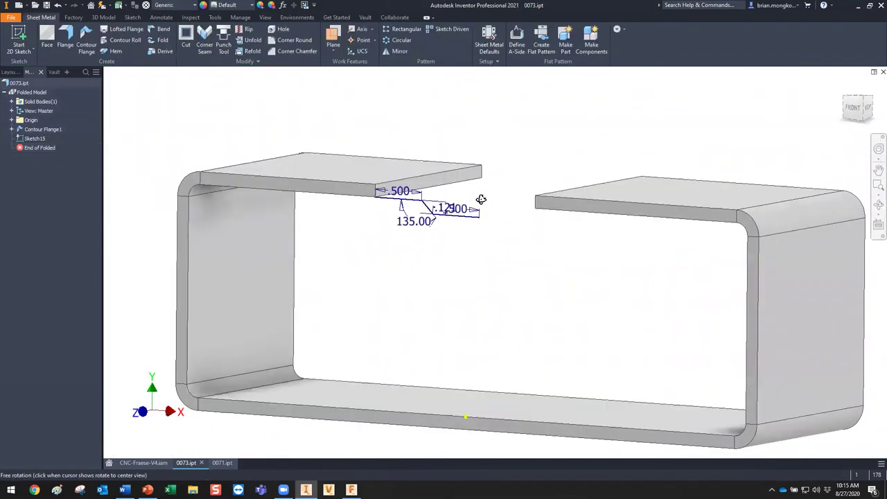
Create a 2 in wide joggled contour flange from the stepped sketch, flipping offset and width directions
{"action": "left_click", "coordinate": [86, 35]}
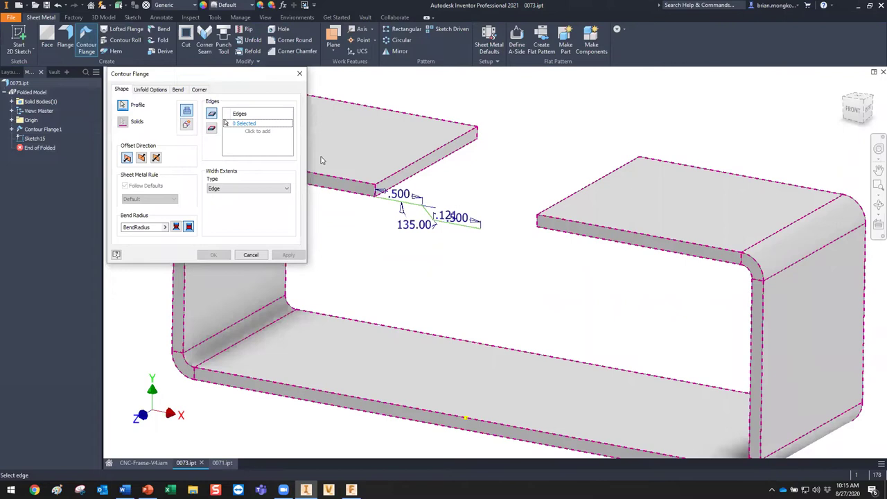
{"action": "left_click", "coordinate": [187, 125]}
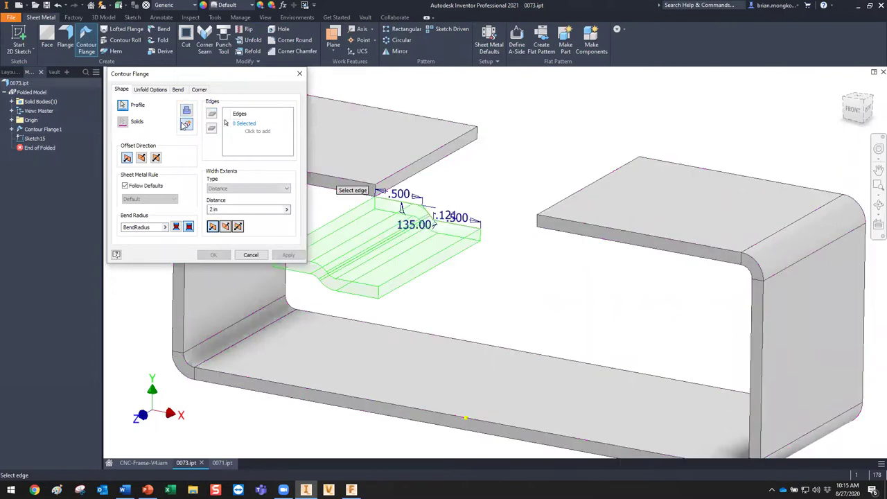
{"action": "middle_click_drag", "start_coordinate": [441, 244], "coordinate": [563, 244]}
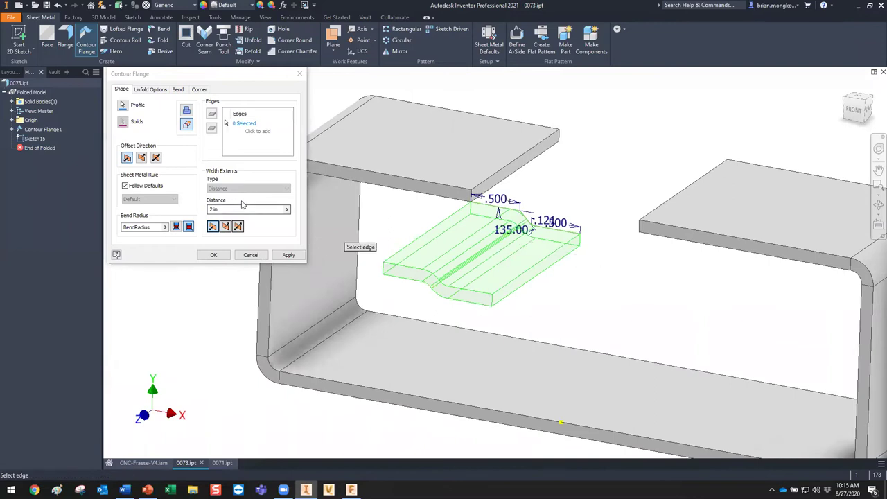
{"action": "left_click", "coordinate": [142, 158]}
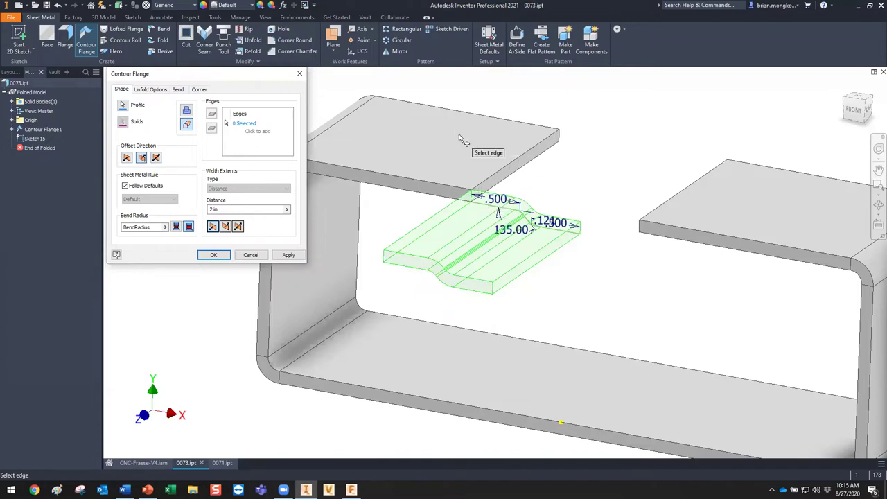
{"action": "left_click", "coordinate": [225, 228]}
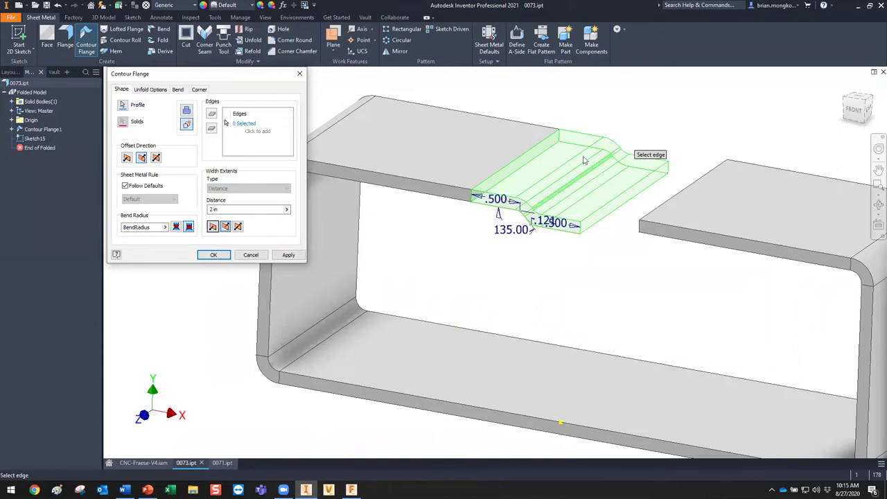
{"action": "left_click", "coordinate": [186, 112]}
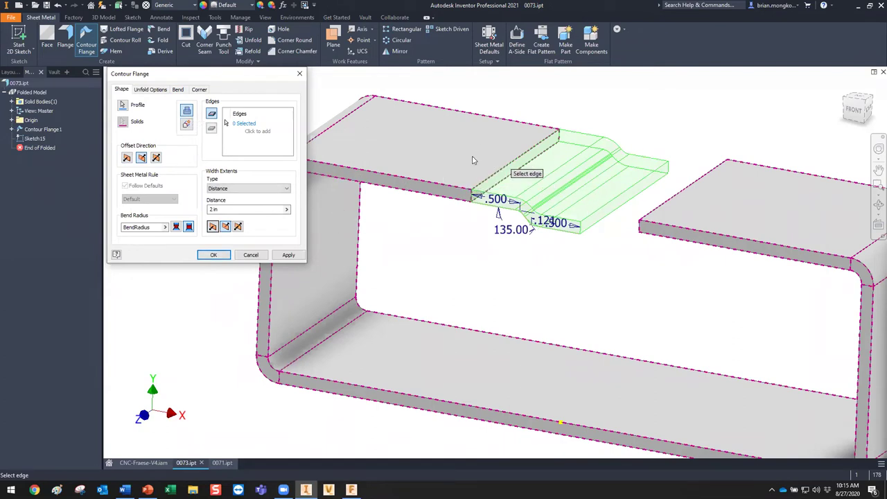
{"action": "left_click", "coordinate": [229, 255]}
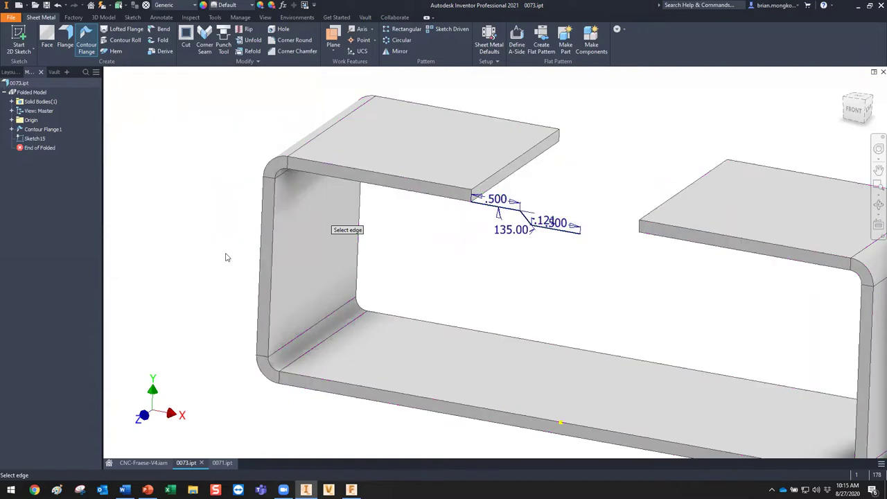
{"action": "mouse_move", "coordinate": [622, 219]}
{"action": "middle_mouse_down"}
{"action": "mouse_move", "coordinate": [545, 224]}
{"action": "mouse_move", "coordinate": [622, 200]}
{"action": "mouse_move", "coordinate": [635, 216]}
{"action": "mouse_move", "coordinate": [659, 215]}
{"action": "mouse_move", "coordinate": [626, 222]}
{"action": "middle_mouse_up"}
{"action": "scroll", "coordinate": [614, 218], "scroll_direction": "up", "scroll_amount": 3}
{"action": "scroll", "coordinate": [615, 220], "scroll_direction": "down", "scroll_amount": 6}
{"action": "scroll", "coordinate": [614, 220], "scroll_direction": "up", "scroll_amount": 2}
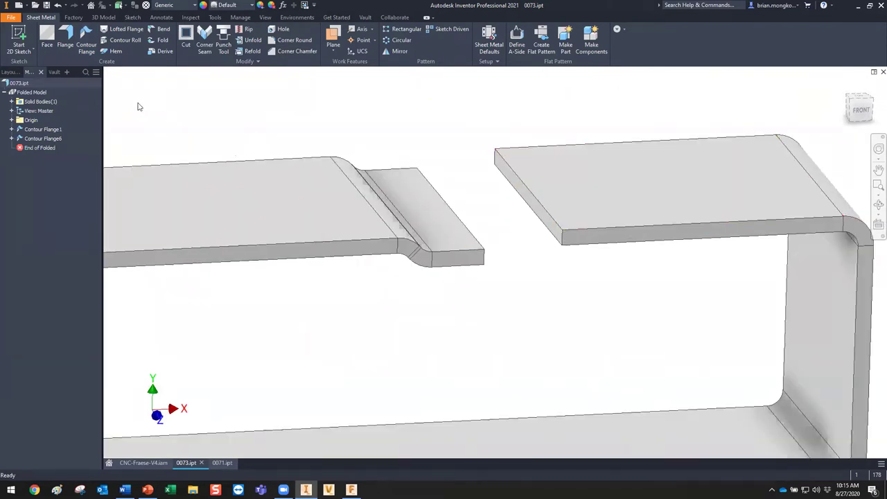
Start a sketch on the right panel's end face and project its edges
{"action": "left_click", "coordinate": [104, 18]}
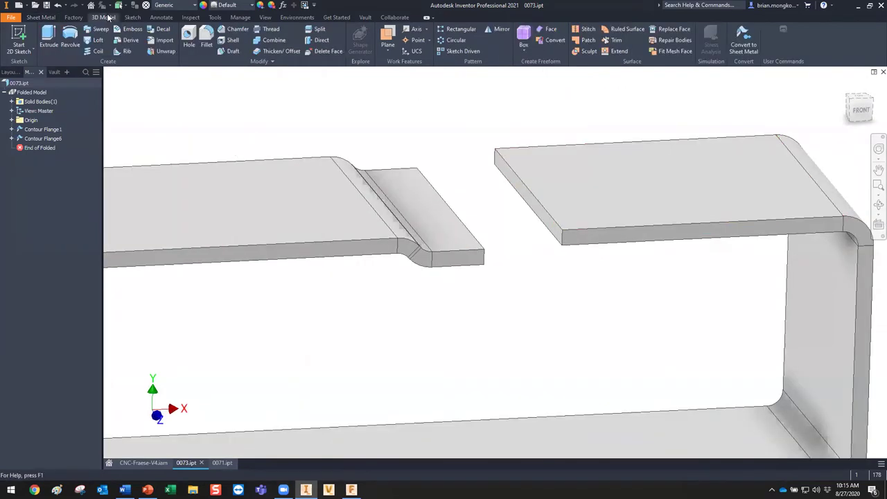
{"action": "left_click", "coordinate": [19, 36]}
{"action": "left_click", "coordinate": [528, 201]}
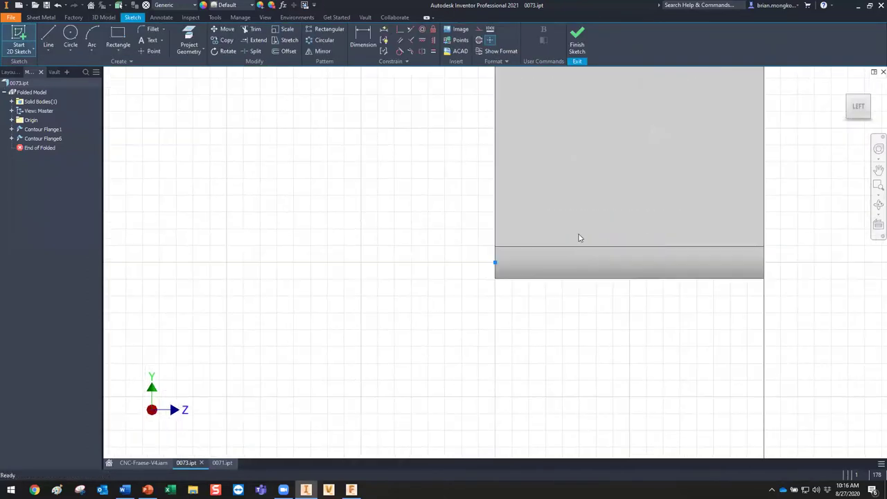
{"action": "key", "text": "F6"}
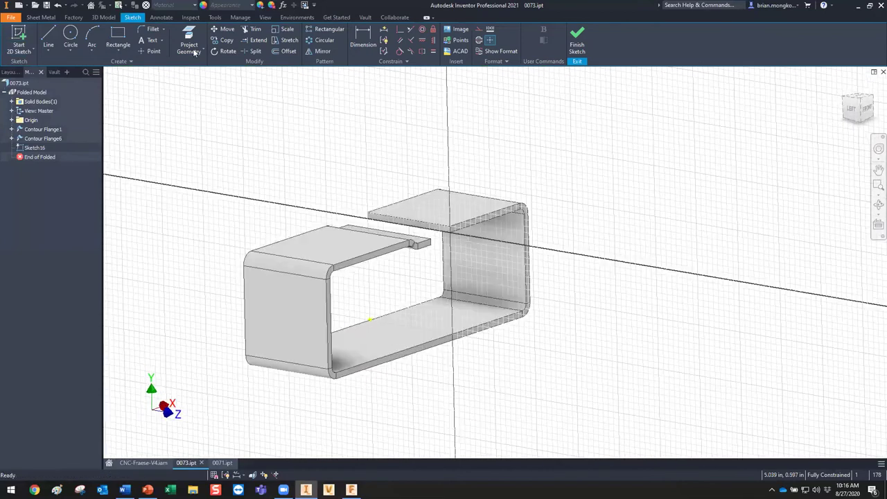
{"action": "left_click", "coordinate": [187, 34]}
{"action": "scroll", "coordinate": [488, 239], "scroll_direction": "up", "scroll_amount": 3}
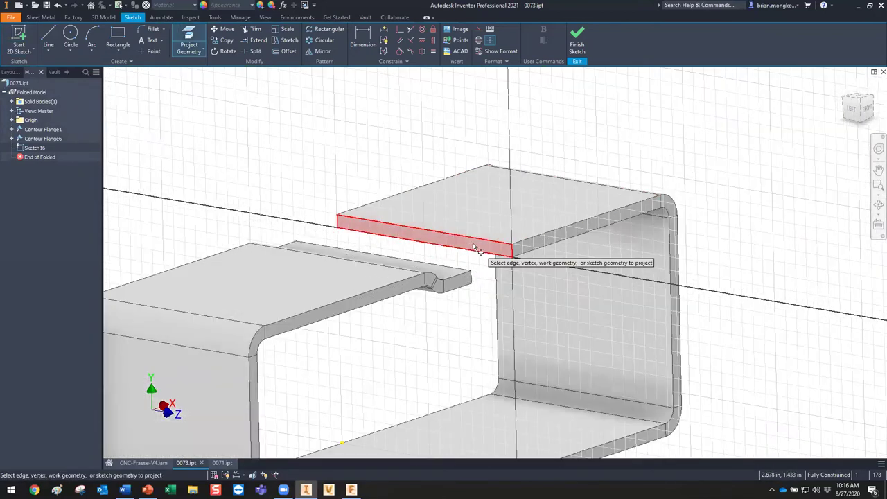
{"action": "left_click", "coordinate": [475, 248]}
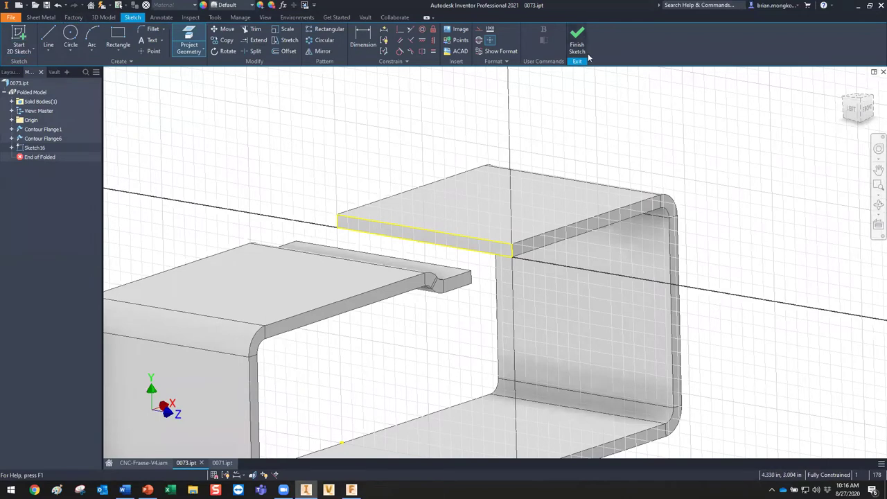
Extrude the projected profile as a join up to the joggle's corner point
{"action": "key", "text": "e"}
{"action": "mouse_move", "coordinate": [509, 184]}
{"action": "middle_mouse_down", "text": "shift"}
{"action": "mouse_move", "coordinate": [477, 219]}
{"action": "mouse_move", "coordinate": [565, 193]}
{"action": "mouse_move", "coordinate": [520, 200]}
{"action": "mouse_move", "coordinate": [463, 231]}
{"action": "middle_mouse_up", "text": "shift"}
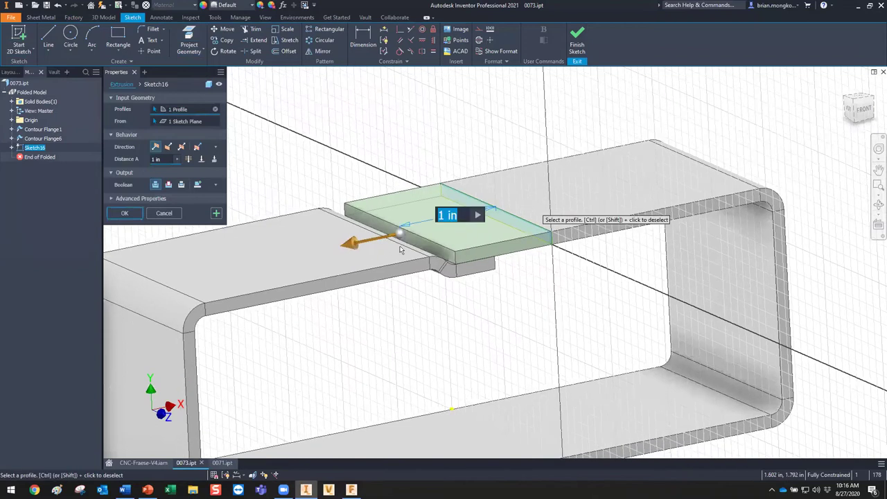
{"action": "middle_click_drag", "start_coordinate": [400, 249], "coordinate": [389, 254], "text": "shift"}
{"action": "scroll", "coordinate": [400, 252], "scroll_direction": "down", "scroll_amount": 5}
{"action": "left_click_drag", "start_coordinate": [400, 253], "coordinate": [398, 255]}
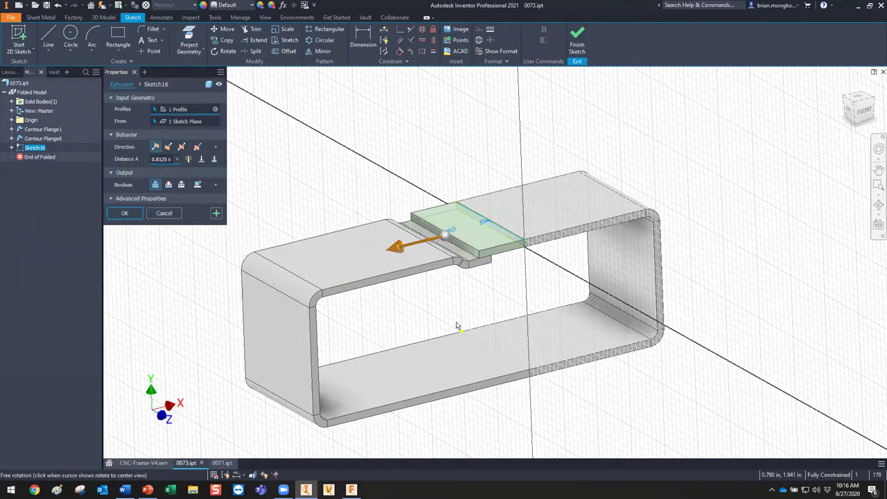
{"action": "middle_click_drag", "start_coordinate": [457, 323], "coordinate": [457, 314], "text": "shift"}
{"action": "scroll", "coordinate": [455, 323], "scroll_direction": "up", "scroll_amount": 4}
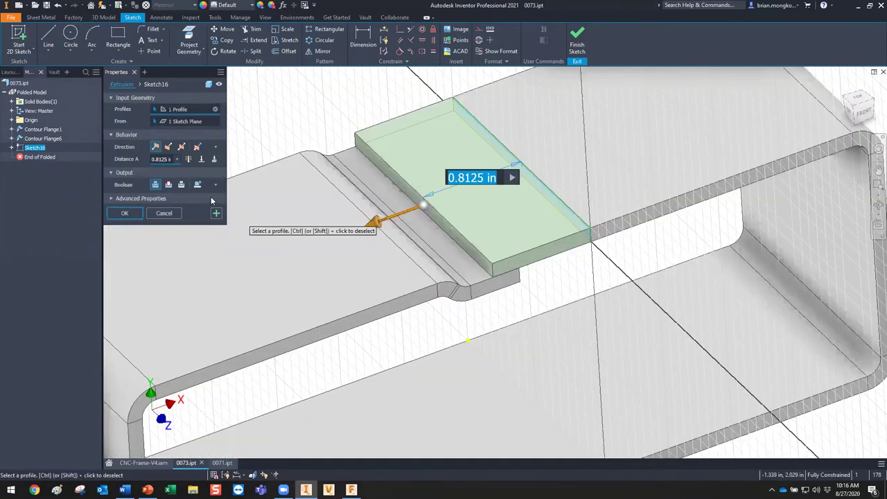
{"action": "left_click", "coordinate": [202, 160]}
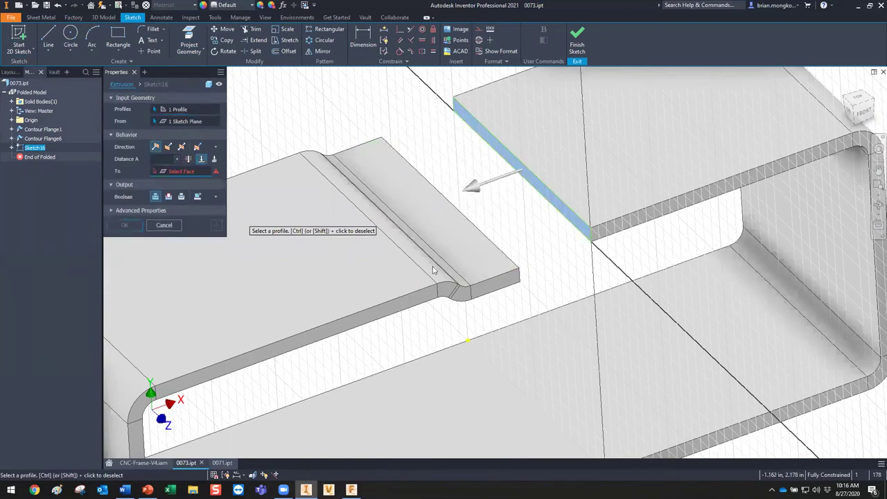
{"action": "left_click", "coordinate": [471, 288]}
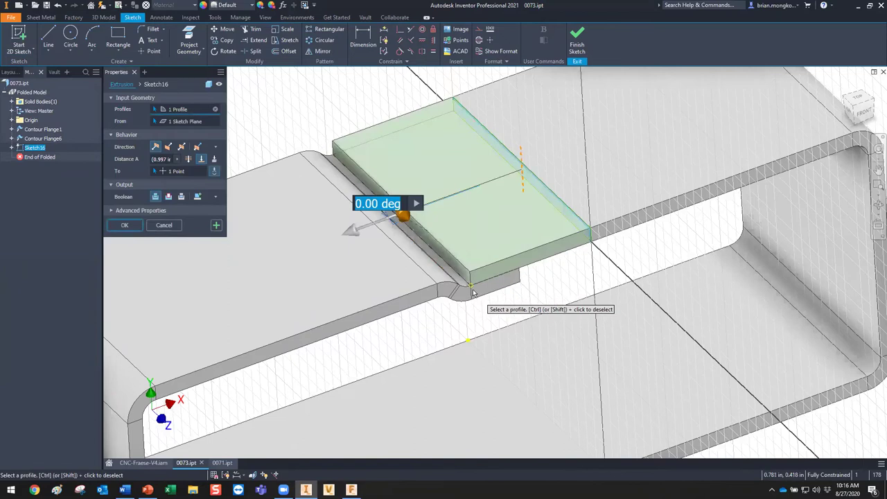
{"action": "scroll", "coordinate": [470, 290], "scroll_direction": "up", "scroll_amount": 4}
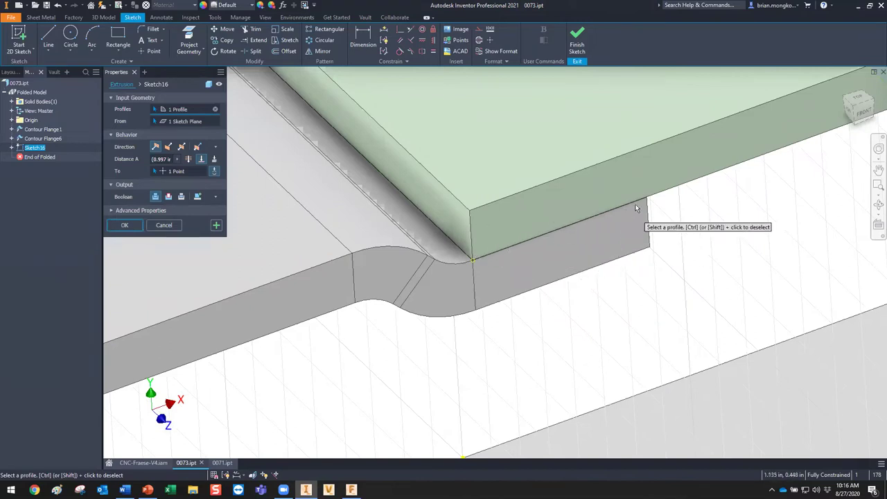
{"action": "left_click", "coordinate": [122, 224]}
{"action": "scroll", "coordinate": [416, 277], "scroll_direction": "down", "scroll_amount": 8}
{"action": "middle_click_drag", "start_coordinate": [572, 294], "coordinate": [441, 289], "text": "shift"}
Start a sketch on the right-hand top face and project the strip's edges
{"action": "scroll", "coordinate": [485, 291], "scroll_direction": "up", "scroll_amount": 4}
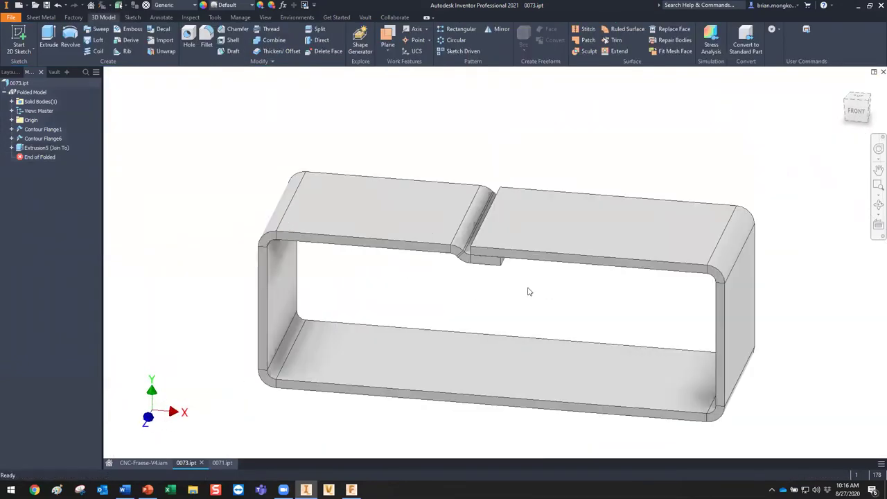
{"action": "middle_click_drag", "start_coordinate": [528, 291], "coordinate": [520, 279]}
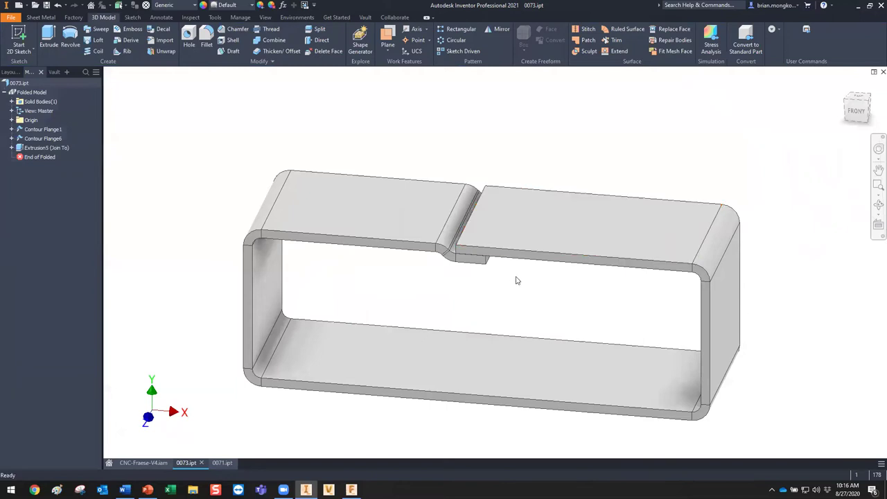
{"action": "key", "text": "s"}
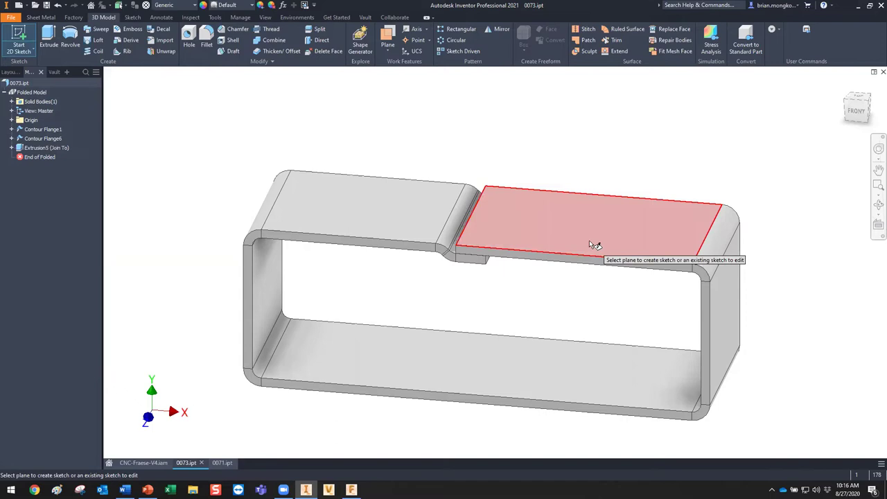
{"action": "mouse_move", "coordinate": [605, 257]}
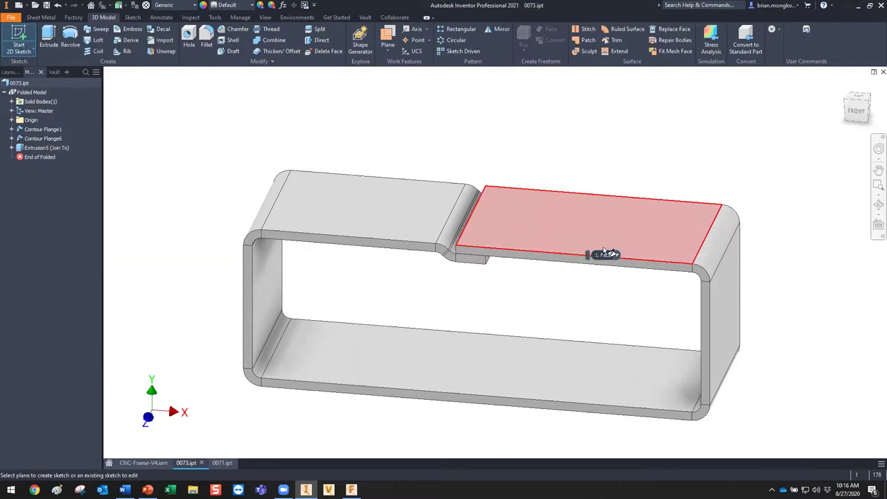
{"action": "left_click", "coordinate": [606, 232]}
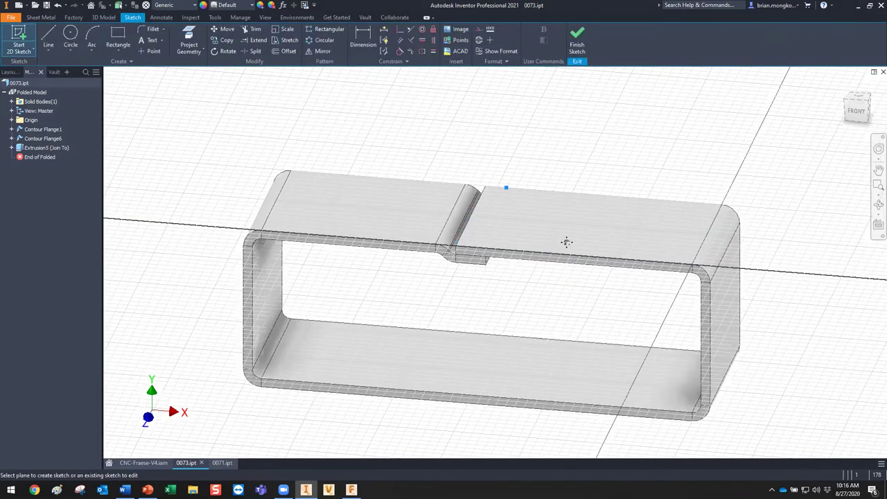
{"action": "scroll", "coordinate": [567, 339], "scroll_direction": "down", "scroll_amount": 1}
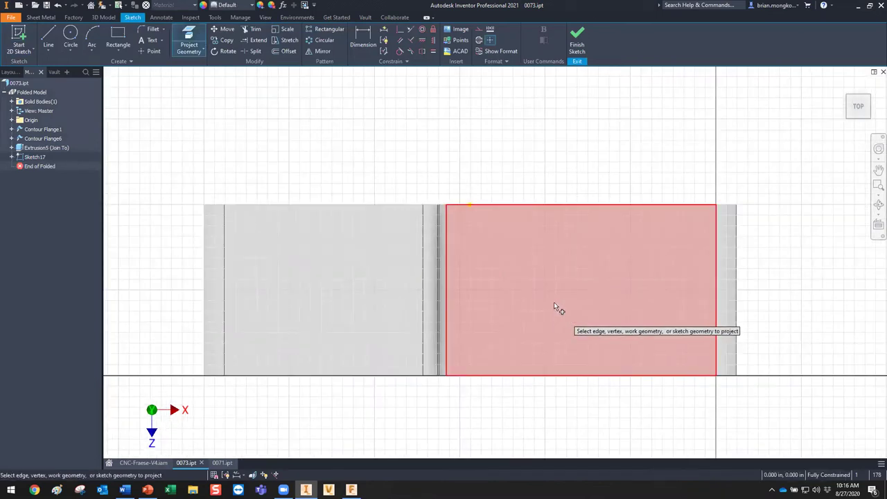
{"action": "left_click", "coordinate": [555, 307]}
{"action": "key", "text": "Escape"}
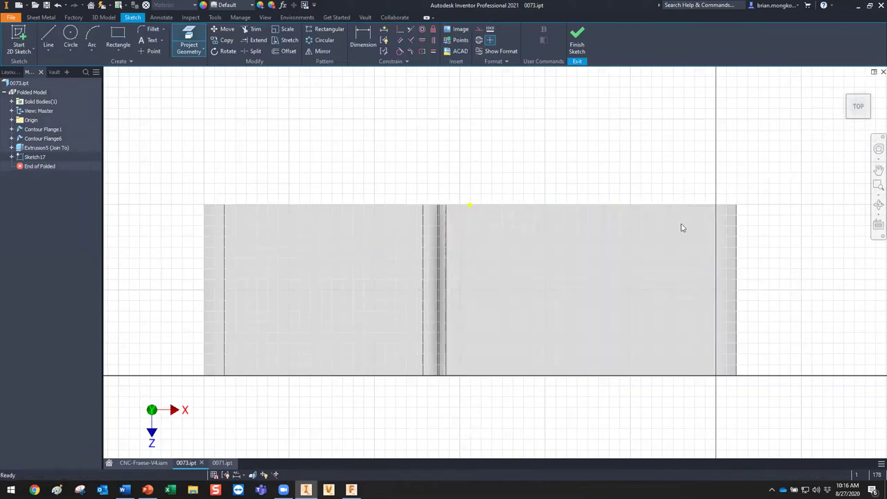
{"action": "middle_click_drag", "start_coordinate": [245, 71], "coordinate": [406, 143], "text": "shift"}
{"action": "key", "text": "p"}
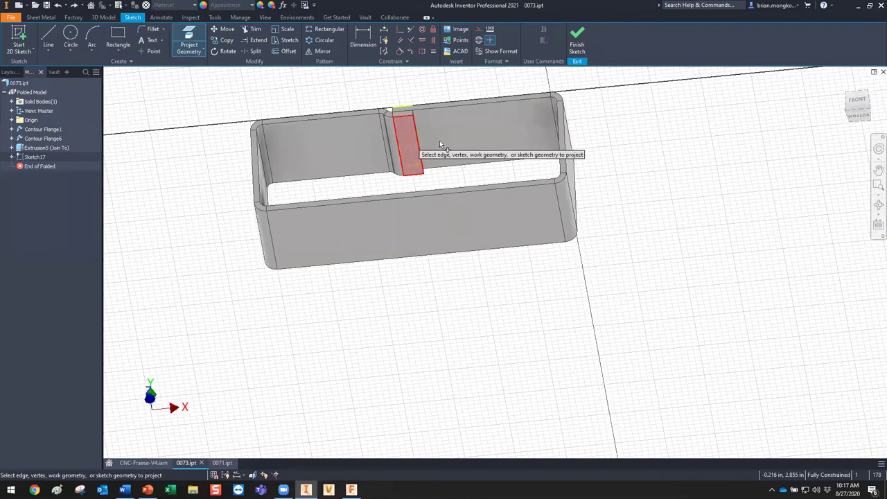
{"action": "middle_click_drag", "start_coordinate": [446, 207], "coordinate": [416, 204], "text": "shift"}
{"action": "key", "text": "F5"}
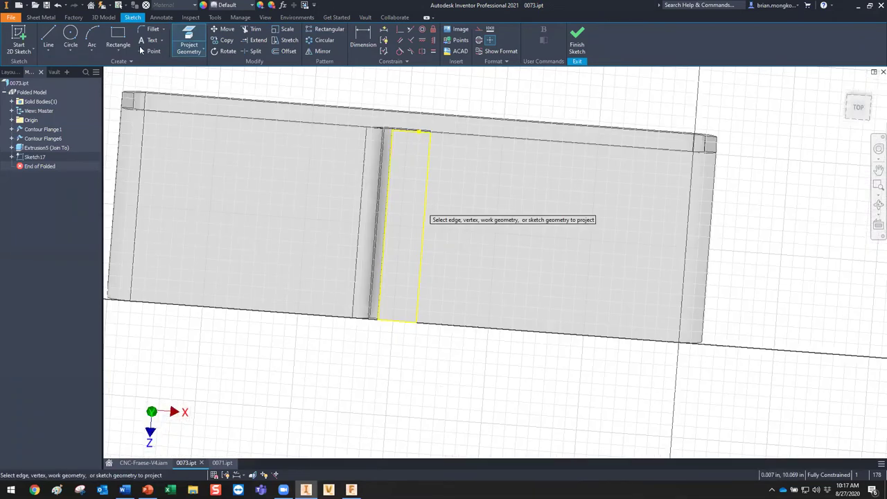
{"action": "scroll", "coordinate": [232, 103], "scroll_direction": "down", "scroll_amount": 2}
Draw a construction centreline across the strip and place two points on it
{"action": "key", "text": "l"}
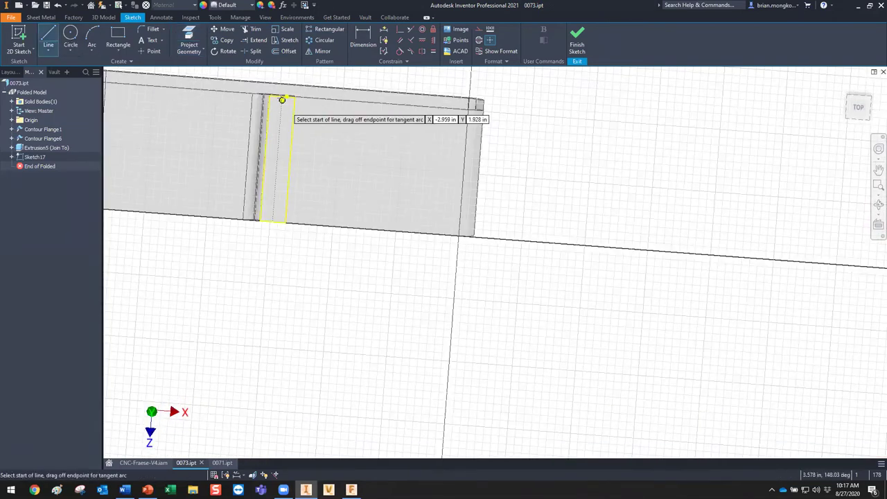
{"action": "left_click", "coordinate": [283, 96]}
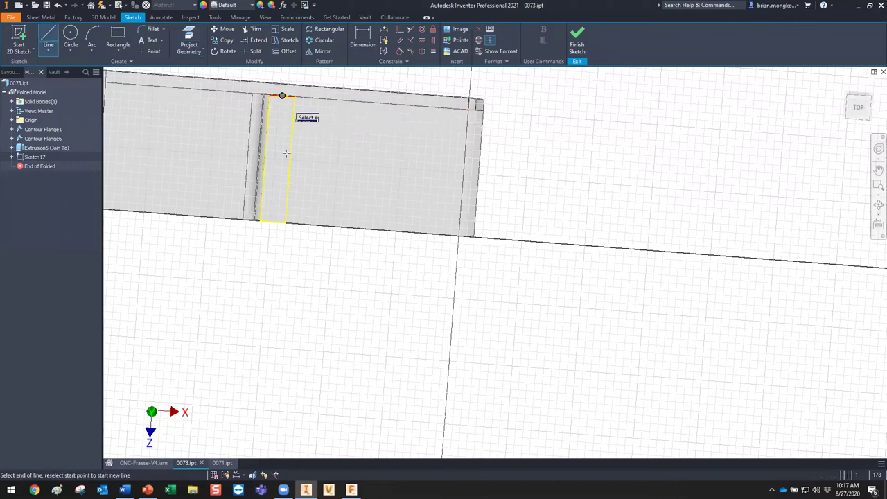
{"action": "left_click", "coordinate": [270, 220]}
{"action": "key", "text": "Escape"}
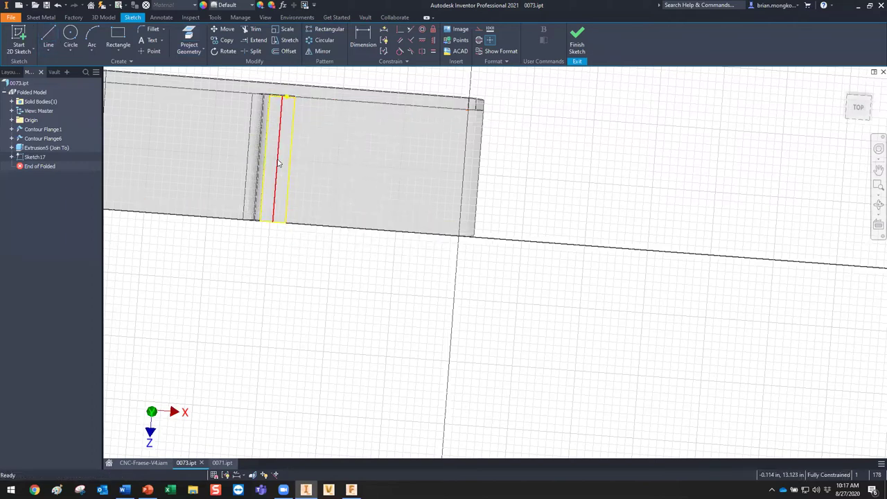
{"action": "right_click", "coordinate": [278, 162]}
{"action": "left_click", "coordinate": [312, 159]}
{"action": "scroll", "coordinate": [367, 194], "scroll_direction": "up", "scroll_amount": 5}
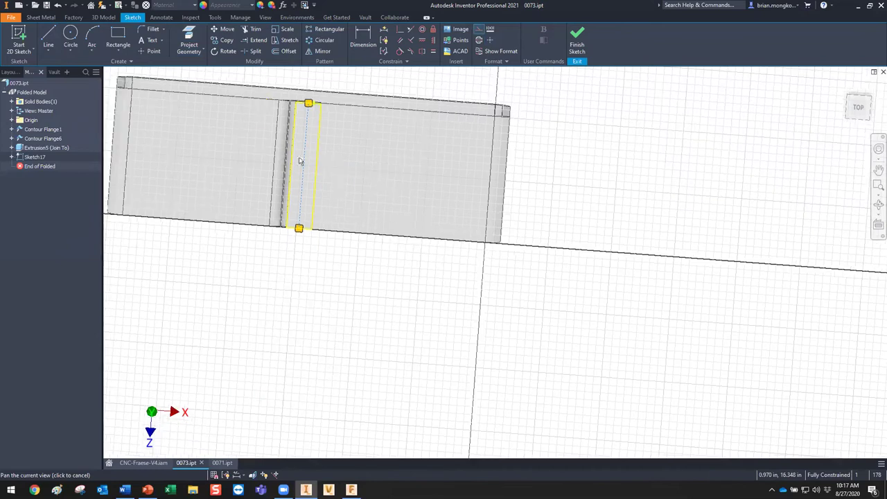
{"action": "scroll", "coordinate": [347, 103], "scroll_direction": "down", "scroll_amount": 3}
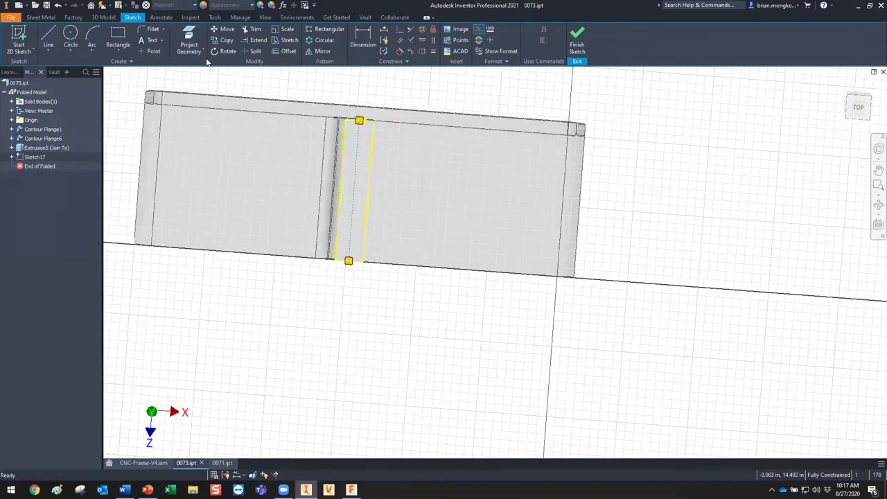
{"action": "left_click", "coordinate": [152, 53]}
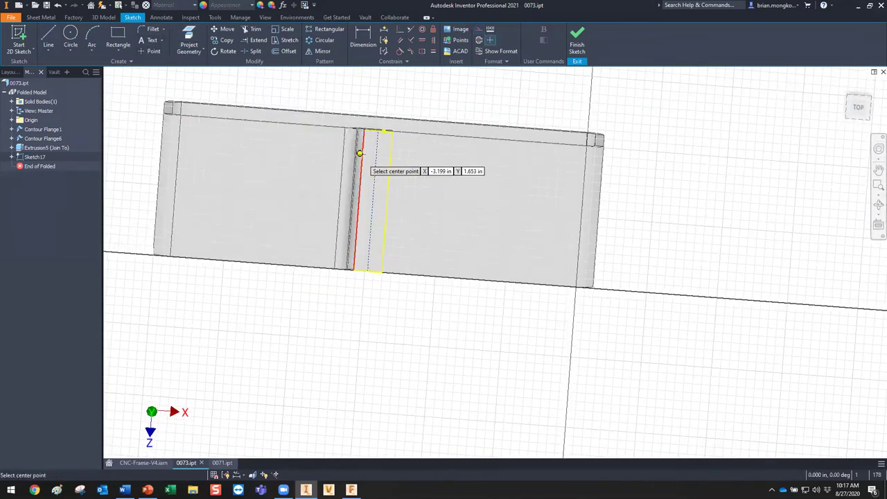
{"action": "left_click", "coordinate": [376, 154]}
{"action": "left_click", "coordinate": [370, 238]}
Dimension each point .500 from the strip's top and bottom edges
{"action": "key", "text": "d"}
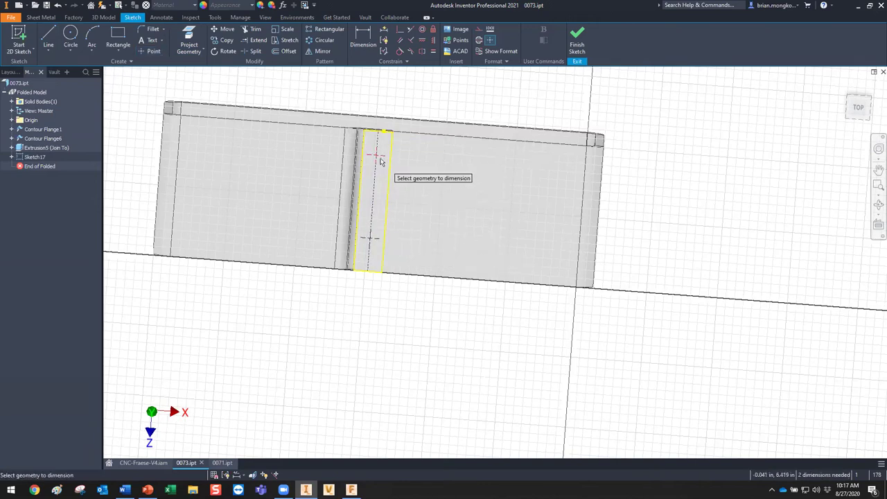
{"action": "left_click", "coordinate": [370, 137]}
{"action": "scroll", "coordinate": [370, 135], "scroll_direction": "up", "scroll_amount": 3}
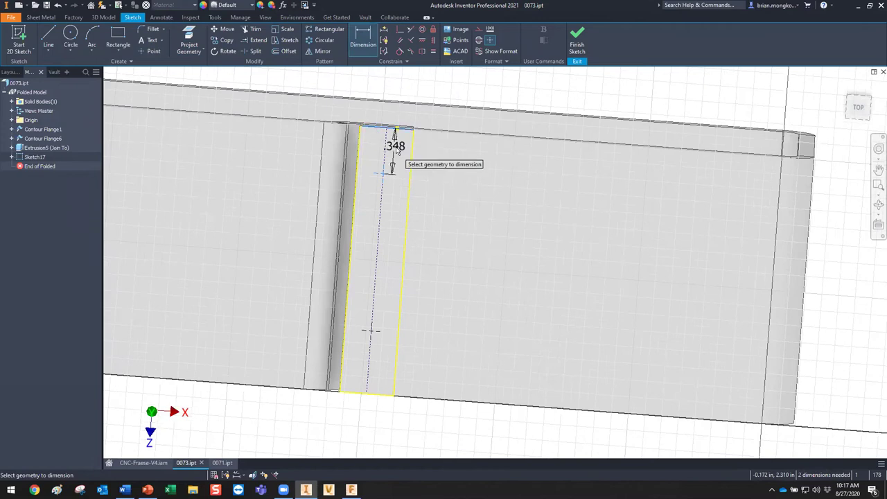
{"action": "left_click", "coordinate": [397, 158]}
{"action": "type", "text": ".5"}
{"action": "key", "text": "Return"}
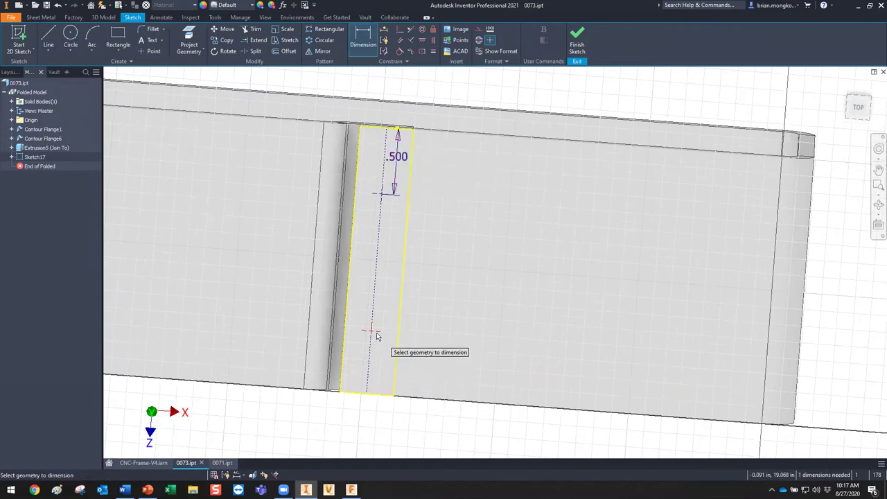
{"action": "left_click", "coordinate": [372, 332]}
{"action": "left_click", "coordinate": [375, 394]}
{"action": "left_click", "coordinate": [380, 378]}
{"action": "type", "text": ".5"}
{"action": "key", "text": "Return"}
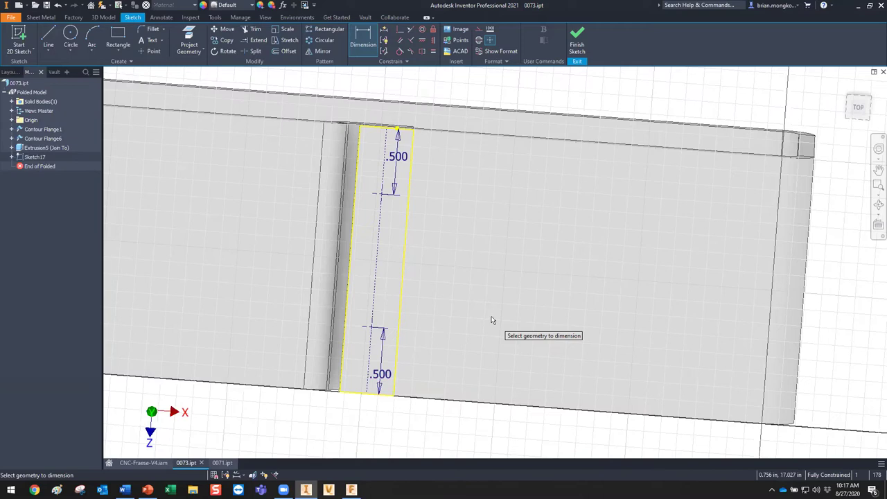
Drill two Ø0.2 in holes at the sketch points, terminating at the underside face
{"action": "key", "text": "h"}
{"action": "middle_click_drag", "start_coordinate": [467, 298], "coordinate": [504, 237], "text": "shift"}
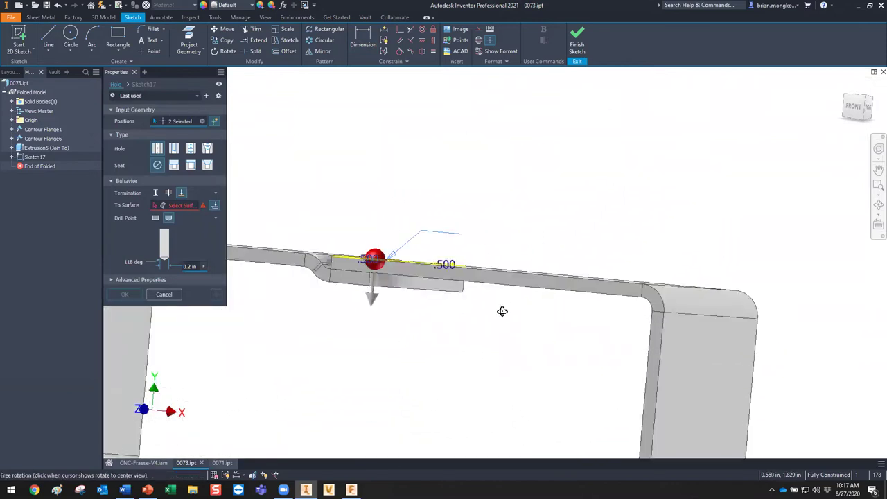
{"action": "middle_click_drag", "start_coordinate": [504, 311], "coordinate": [487, 301], "text": "shift"}
{"action": "middle_click_drag", "start_coordinate": [587, 308], "coordinate": [531, 321], "text": "shift"}
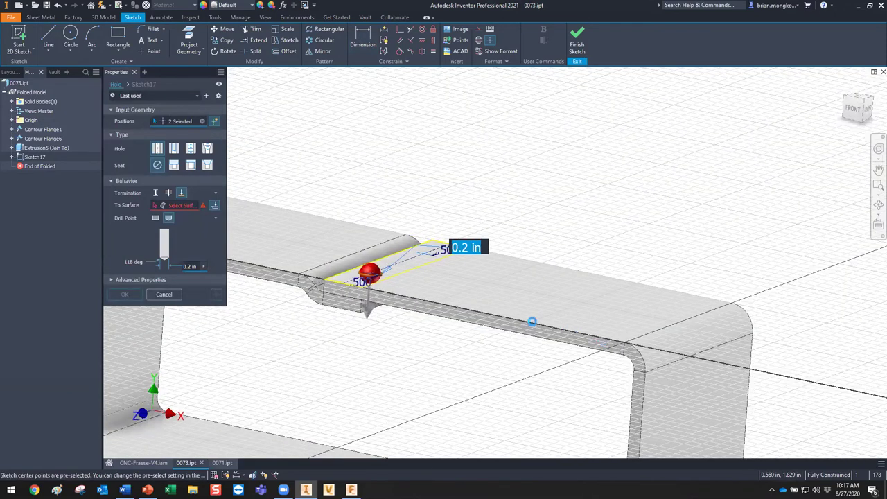
{"action": "key", "text": "F6"}
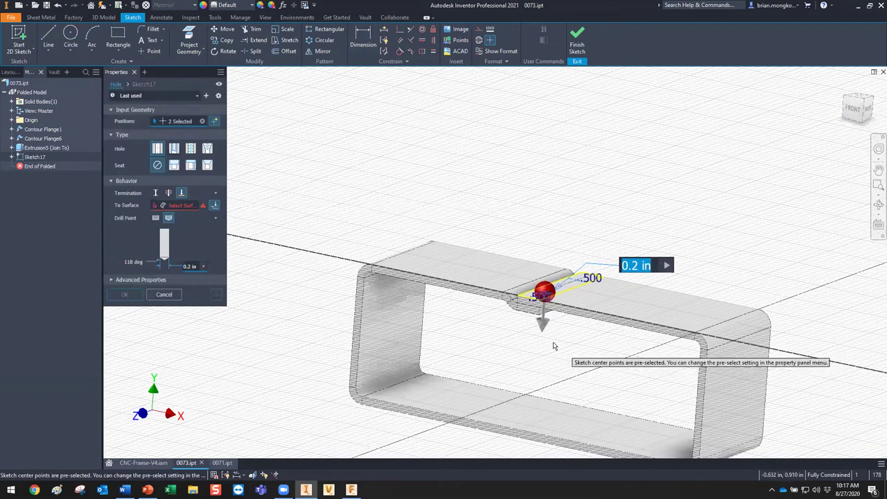
{"action": "scroll", "coordinate": [574, 308], "scroll_direction": "up", "scroll_amount": 2}
{"action": "scroll", "coordinate": [574, 312], "scroll_direction": "up", "scroll_amount": 1}
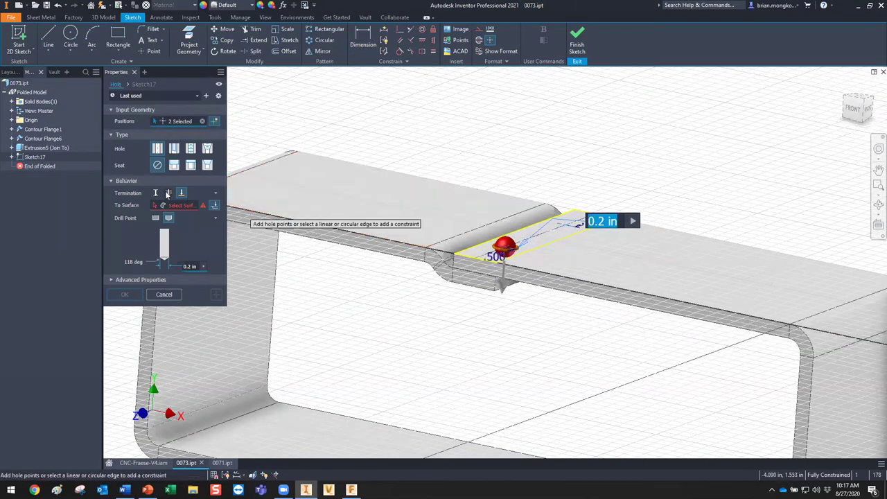
{"action": "left_click", "coordinate": [182, 195]}
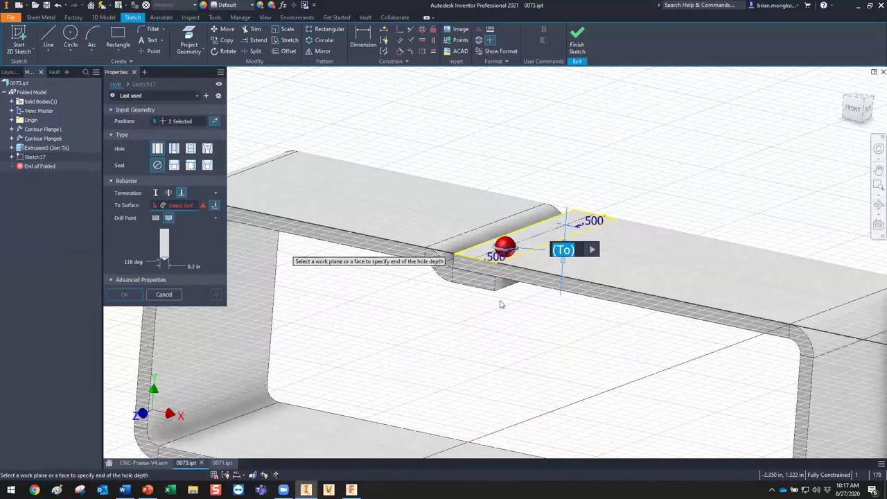
{"action": "middle_click_drag", "start_coordinate": [503, 294], "coordinate": [511, 265], "text": "shift"}
{"action": "left_click", "coordinate": [511, 265]}
{"action": "middle_click_drag", "start_coordinate": [567, 290], "coordinate": [454, 249], "text": "shift"}
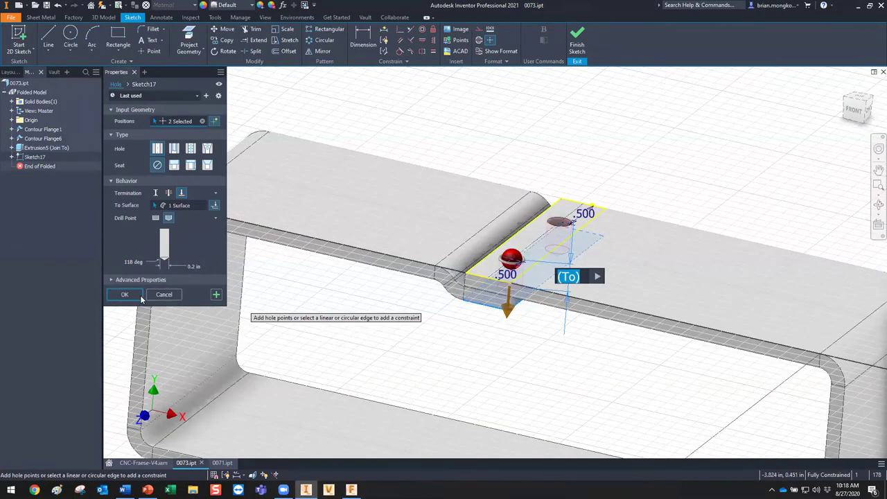
{"action": "key", "text": "Return"}
{"action": "scroll", "coordinate": [454, 250], "scroll_direction": "down", "scroll_amount": 5}
{"action": "mouse_move", "coordinate": [517, 287]}
{"action": "middle_mouse_down", "text": "shift"}
{"action": "mouse_move", "coordinate": [521, 259]}
{"action": "mouse_move", "coordinate": [536, 289]}
{"action": "mouse_move", "coordinate": [533, 300]}
{"action": "mouse_move", "coordinate": [517, 298]}
{"action": "middle_mouse_up", "text": "shift"}
{"action": "scroll", "coordinate": [502, 304], "scroll_direction": "up", "scroll_amount": 4}
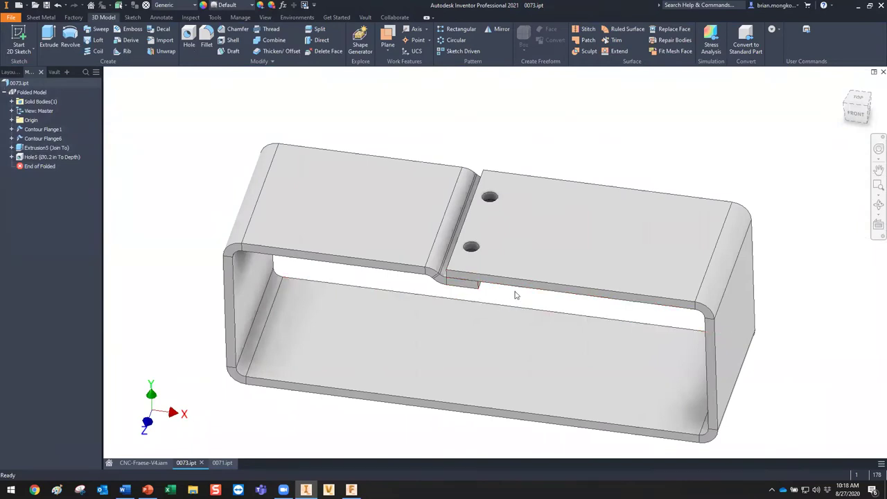
Orbit the channel to inspect the two new holes
{"action": "middle_click_drag", "start_coordinate": [514, 293], "coordinate": [495, 285], "text": "shift"}
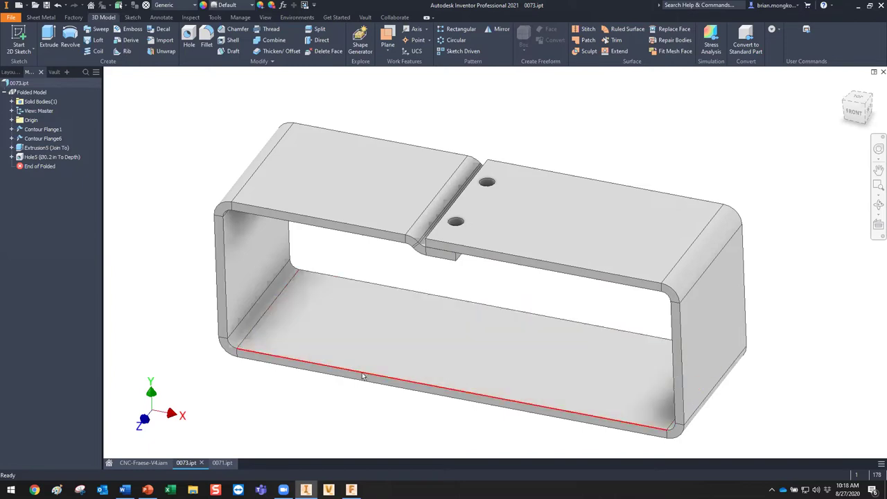
Create a new part and start a sketch on the XY plane
{"action": "left_click", "coordinate": [26, 6]}
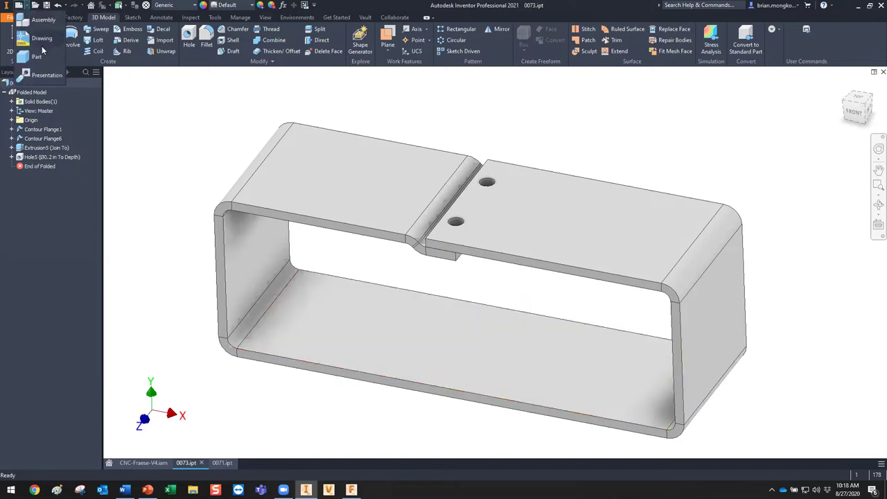
{"action": "left_click", "coordinate": [42, 51]}
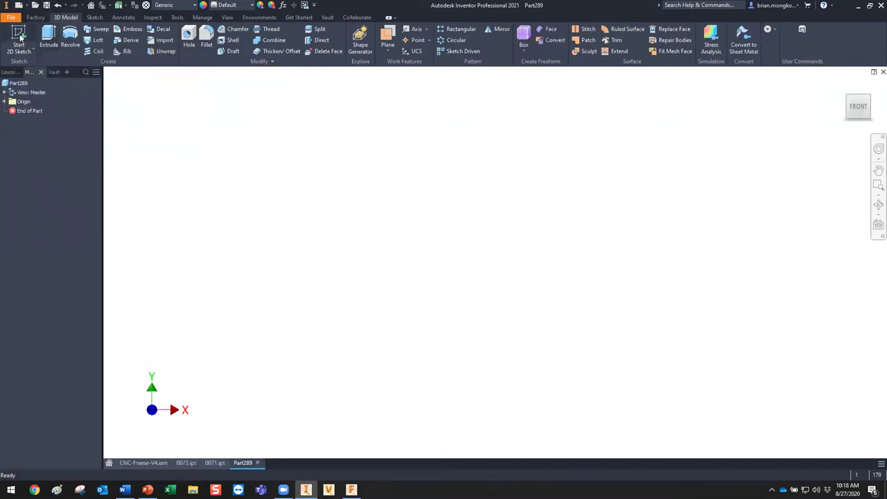
{"action": "left_click", "coordinate": [19, 35]}
{"action": "left_click", "coordinate": [531, 202]}
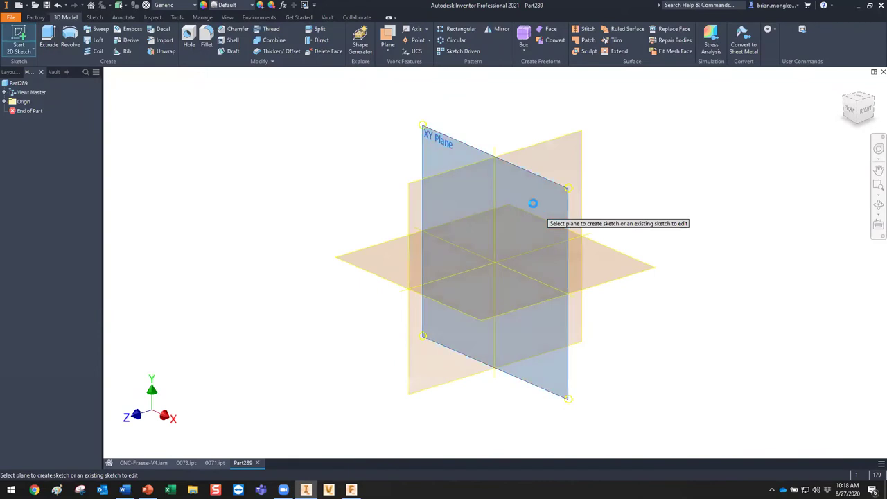
Draw a vertical line from the origin, a horizontal top line and a slanted left leg
{"action": "key", "text": "l"}
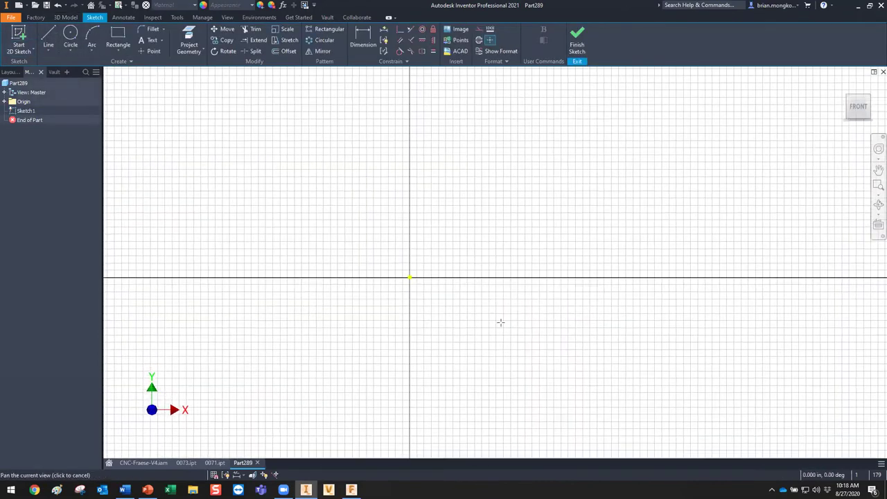
{"action": "left_click", "coordinate": [500, 321]}
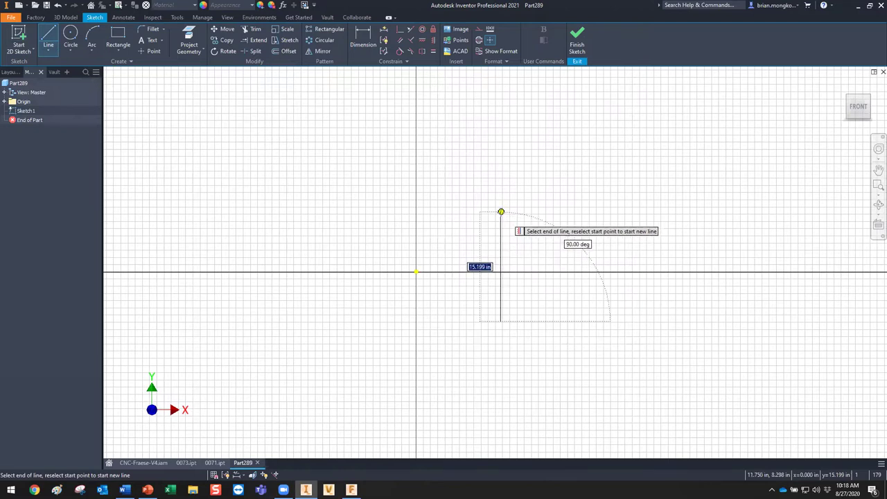
{"action": "scroll", "coordinate": [501, 220], "scroll_direction": "down", "scroll_amount": 2}
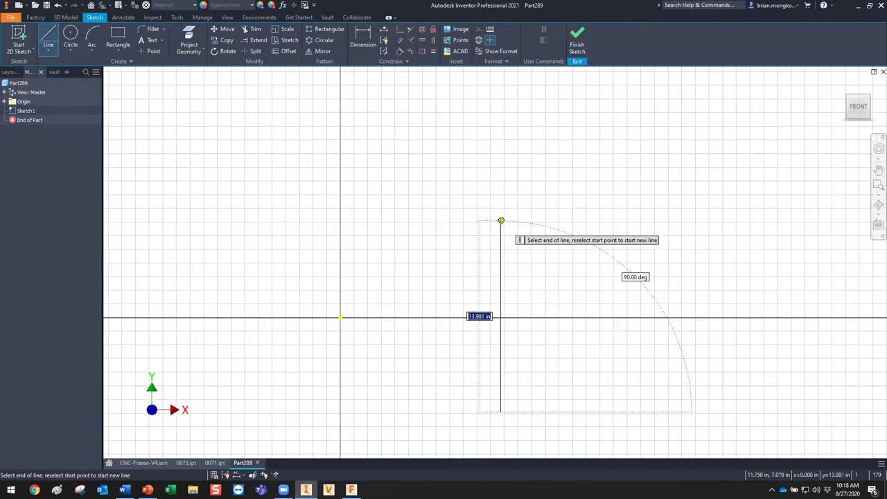
{"action": "left_click", "coordinate": [501, 221]}
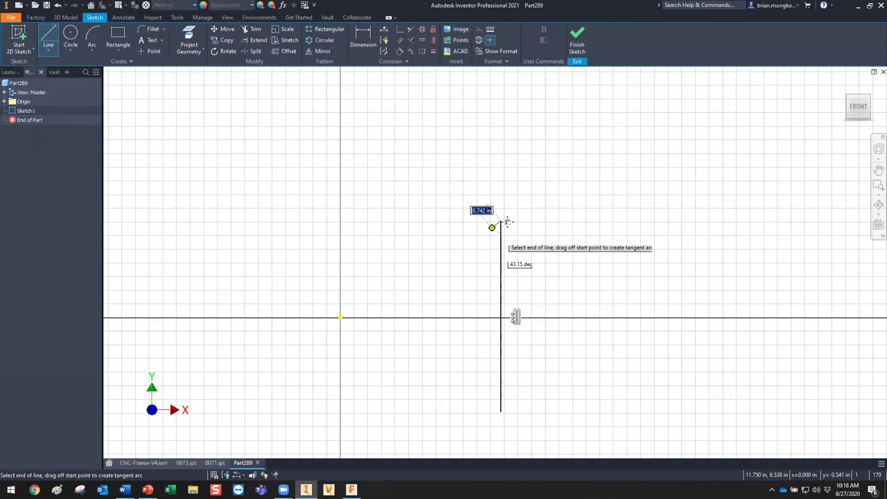
{"action": "middle_click_drag", "start_coordinate": [507, 221], "coordinate": [544, 213]}
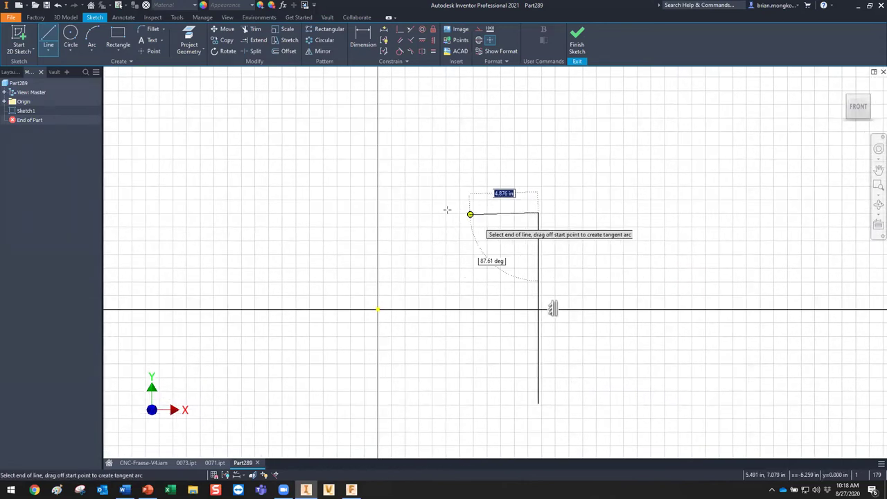
{"action": "left_click", "coordinate": [322, 213]}
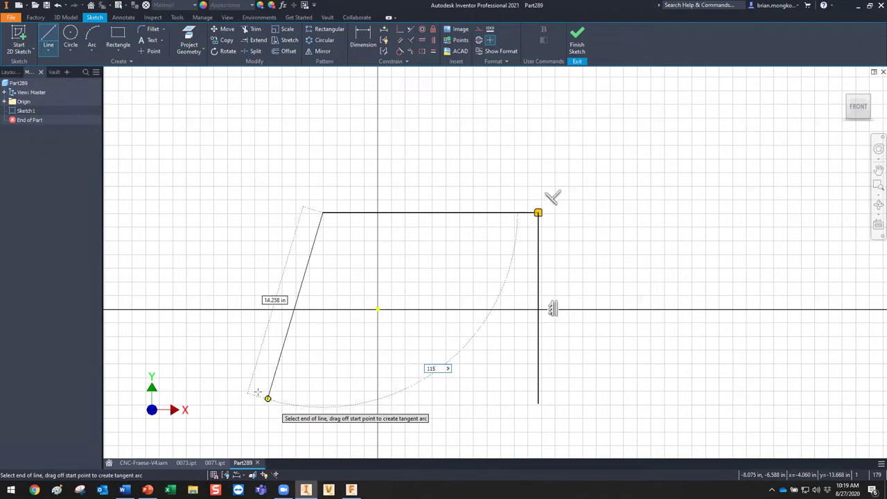
{"action": "left_click", "coordinate": [258, 392]}
Dimension the angle between the slanted and top lines as 115°
{"action": "key", "text": "d"}
{"action": "left_click", "coordinate": [314, 249]}
{"action": "left_click", "coordinate": [346, 213]}
{"action": "key", "text": "Escape"}
{"action": "key", "text": "d"}
{"action": "left_click", "coordinate": [313, 244]}
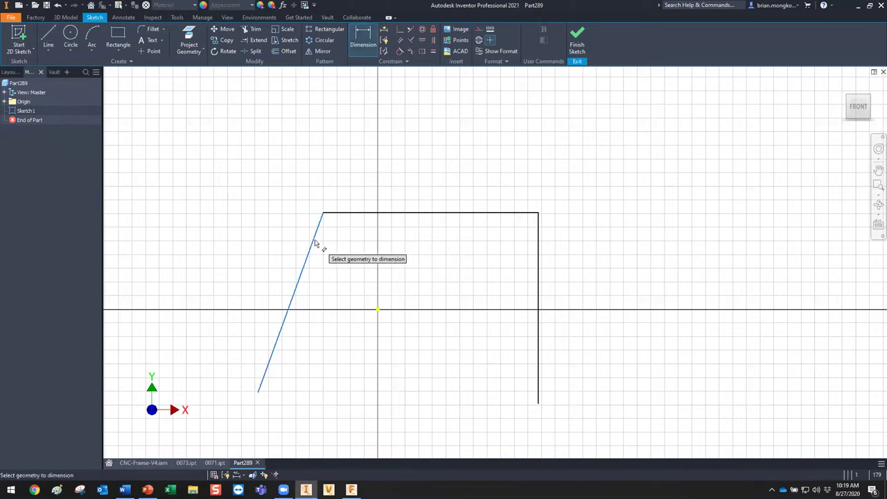
{"action": "left_click", "coordinate": [356, 213]}
{"action": "left_click", "coordinate": [345, 244]}
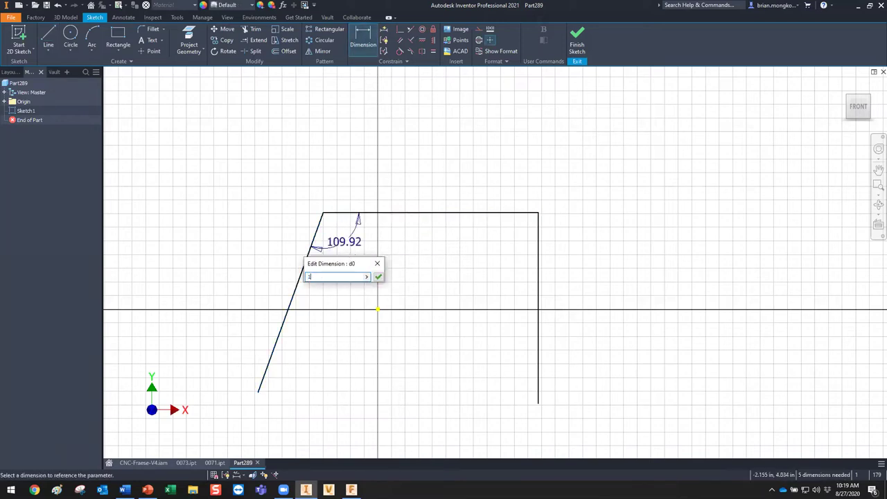
{"action": "key", "text": "Return"}
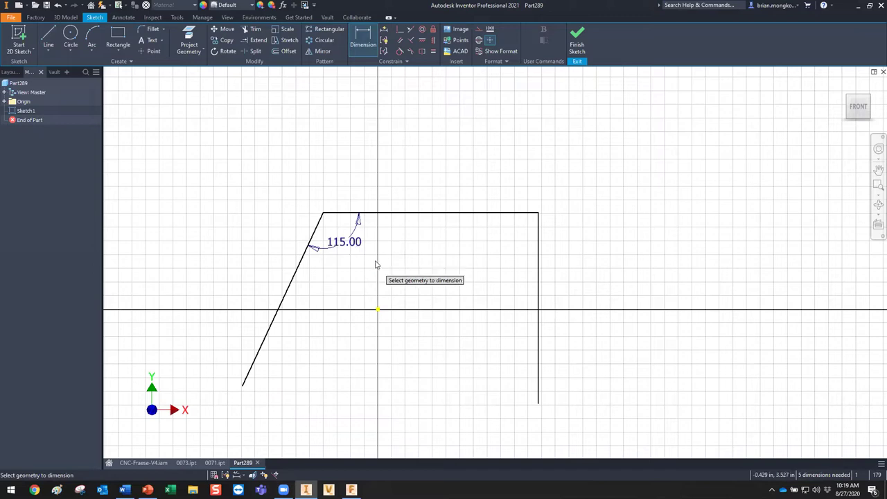
{"action": "key", "text": "Escape"}
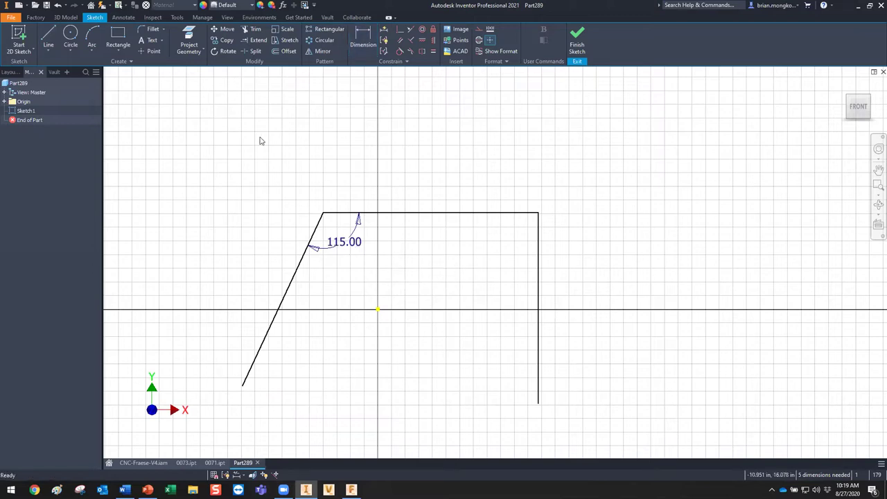
{"action": "middle_click_drag", "start_coordinate": [273, 162], "coordinate": [321, 177], "text": "shift"}
Extrude the open profile as a 12 in surface
{"action": "key", "text": "e"}
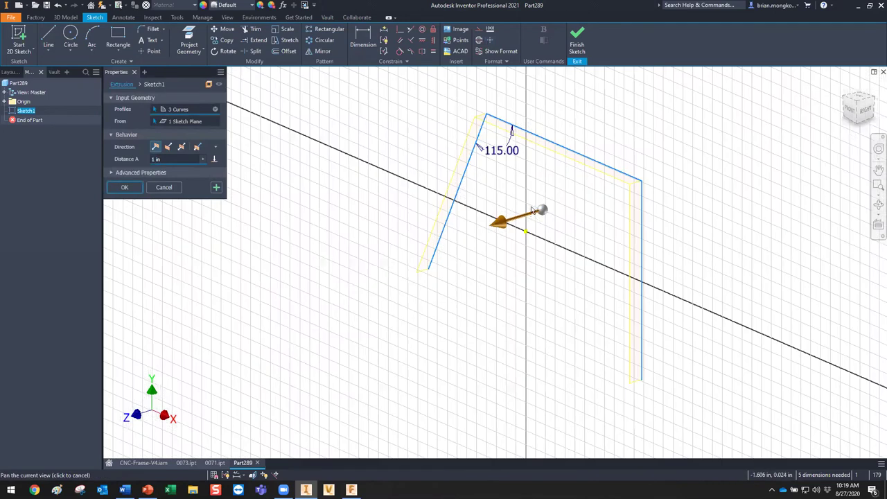
{"action": "left_click_drag", "start_coordinate": [566, 200], "coordinate": [363, 249]}
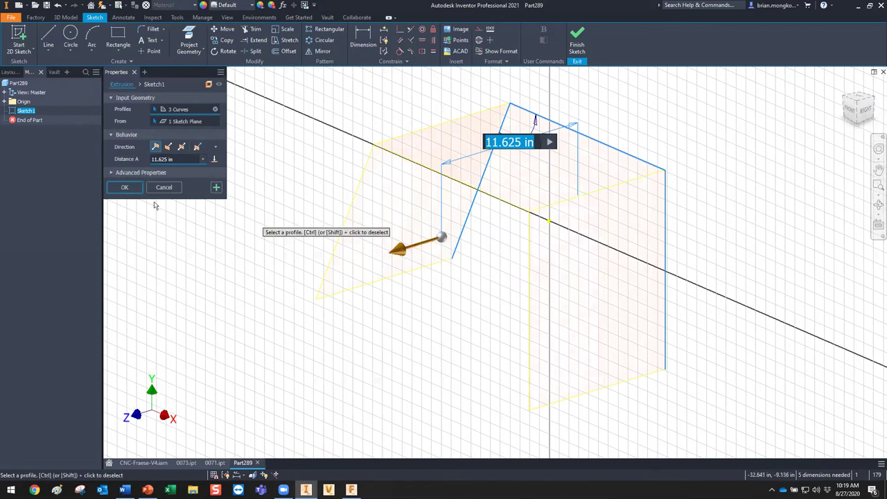
{"action": "type", "text": "12"}
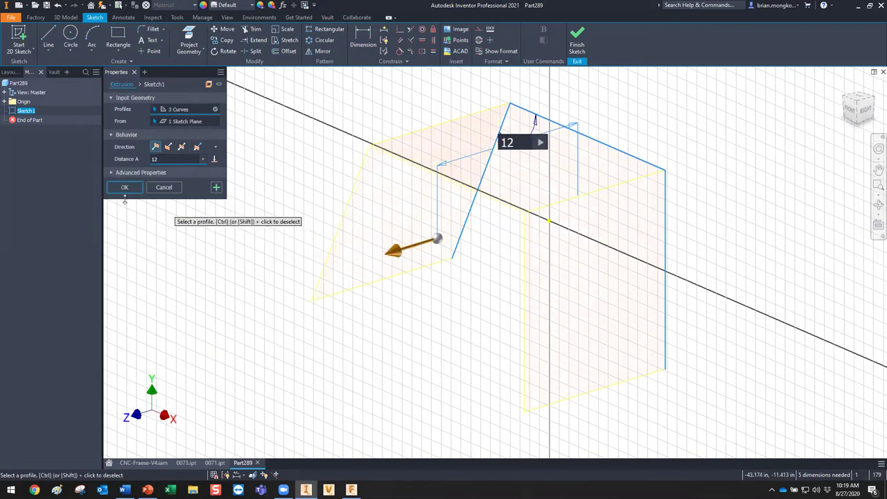
{"action": "left_click", "coordinate": [125, 187]}
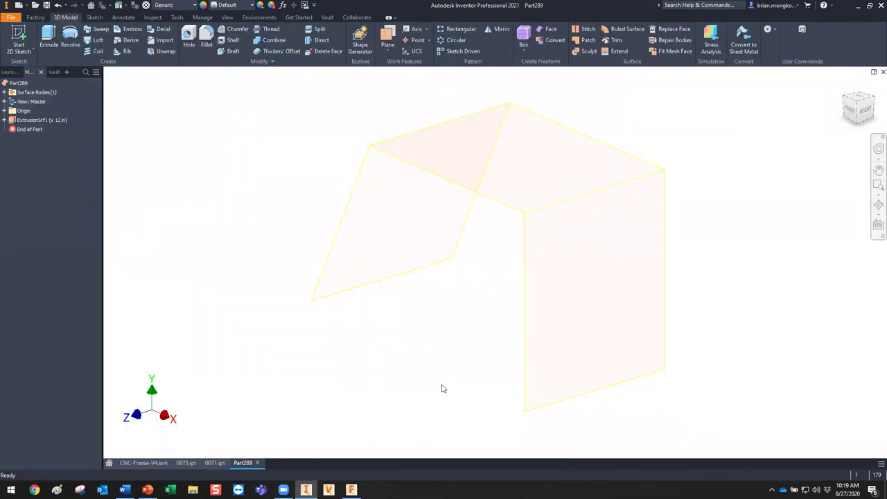
Turn off Translucent on the Srf1 surface body so it shows opaque
{"action": "left_click", "coordinate": [4, 93]}
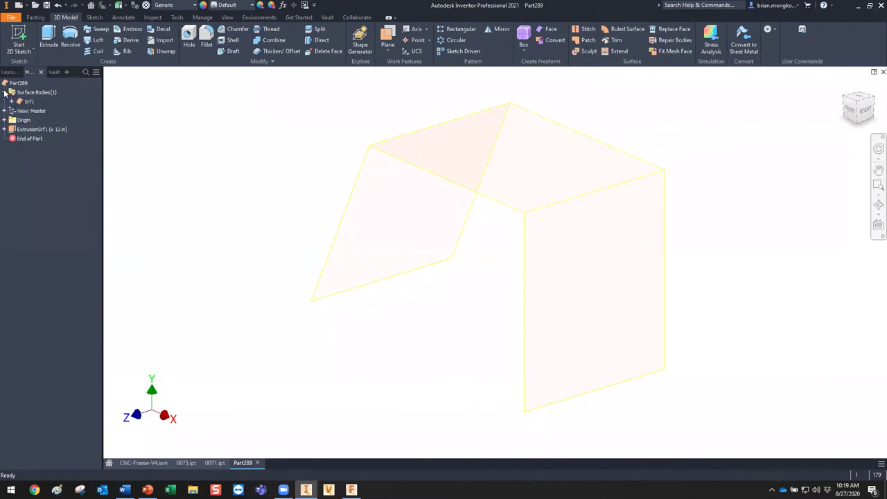
{"action": "left_click", "coordinate": [11, 101]}
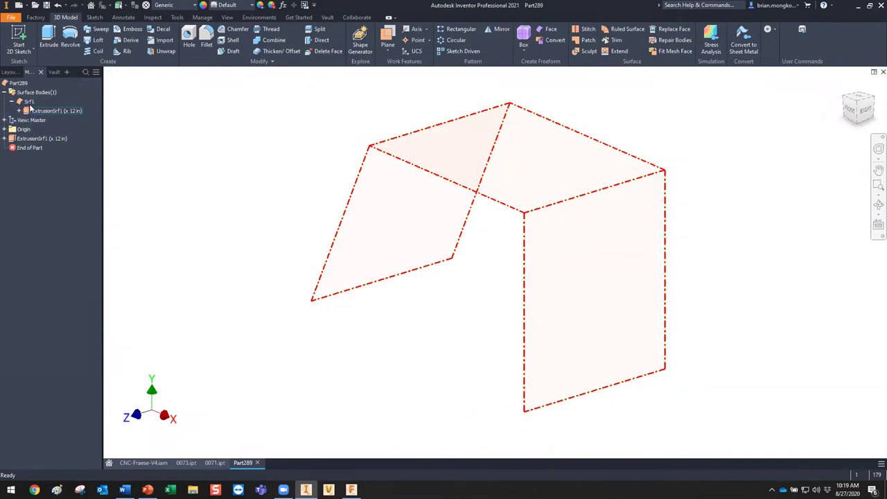
{"action": "right_click", "coordinate": [29, 103]}
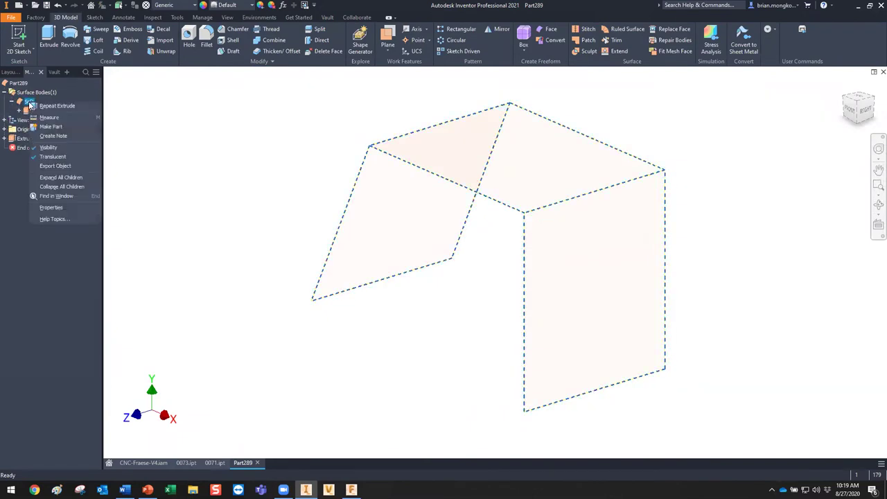
{"action": "left_click", "coordinate": [53, 157]}
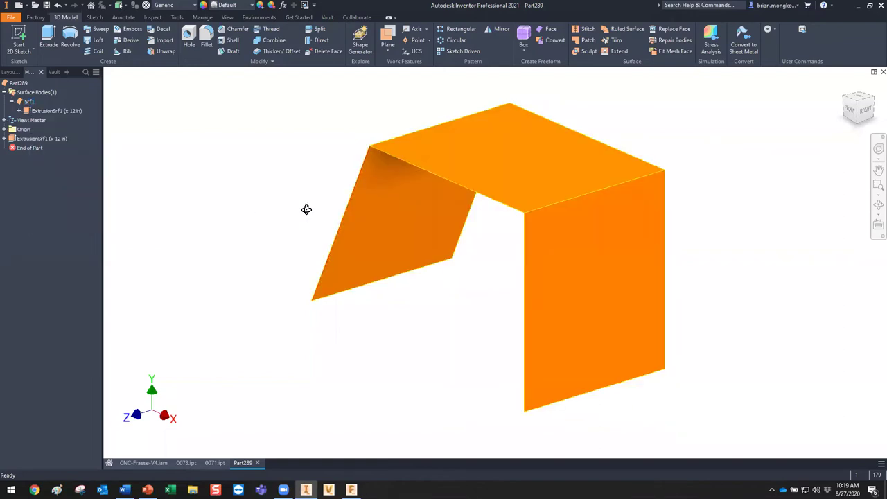
{"action": "key", "text": "F5"}
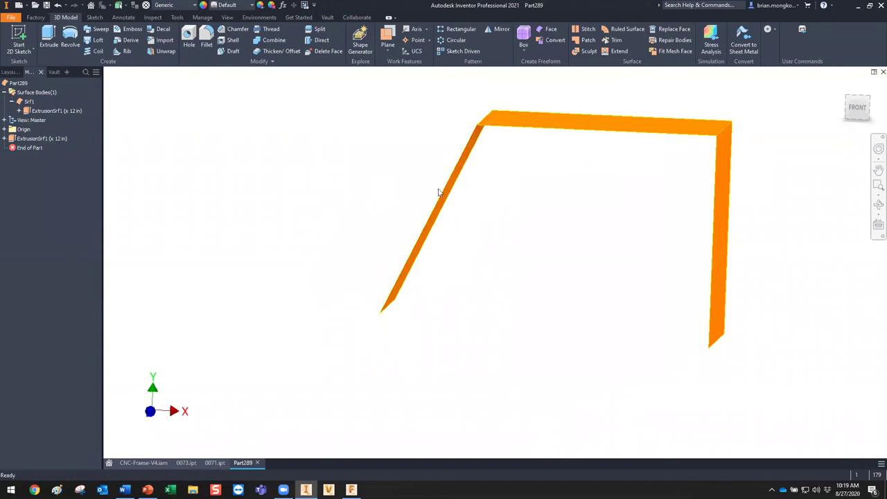
{"action": "mouse_move", "coordinate": [363, 210]}
{"action": "middle_mouse_down", "text": "shift"}
{"action": "mouse_move", "coordinate": [307, 204]}
{"action": "mouse_move", "coordinate": [342, 202]}
{"action": "mouse_move", "coordinate": [316, 214]}
{"action": "mouse_move", "coordinate": [349, 208]}
{"action": "mouse_move", "coordinate": [352, 221]}
{"action": "middle_mouse_up", "text": "shift"}
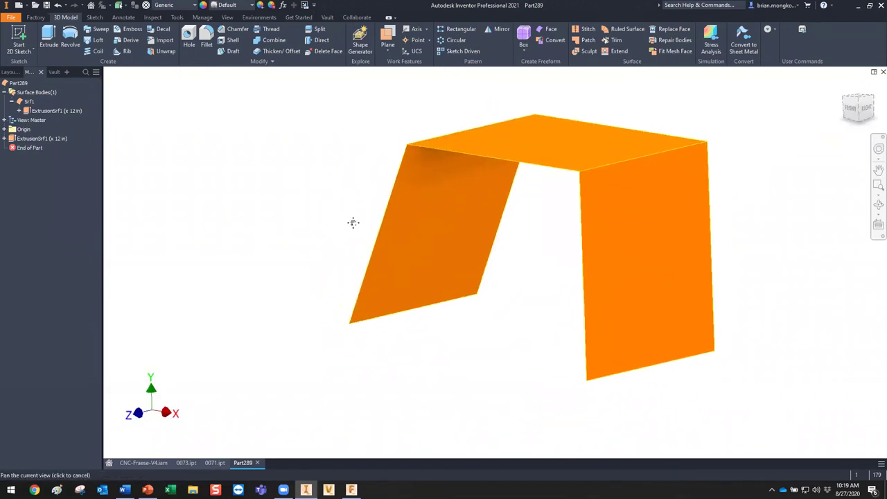
Add a work plane angled 110° around the edge between the top and slanted faces
{"action": "left_click", "coordinate": [389, 55]}
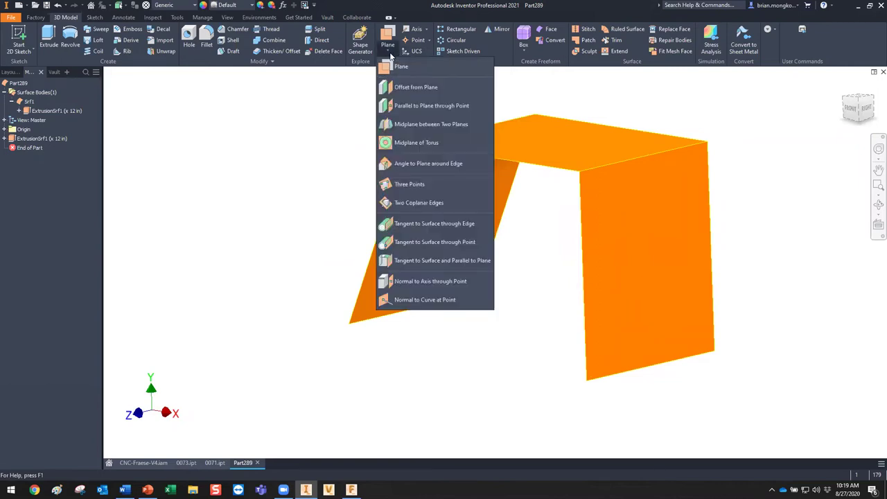
{"action": "left_click", "coordinate": [418, 165]}
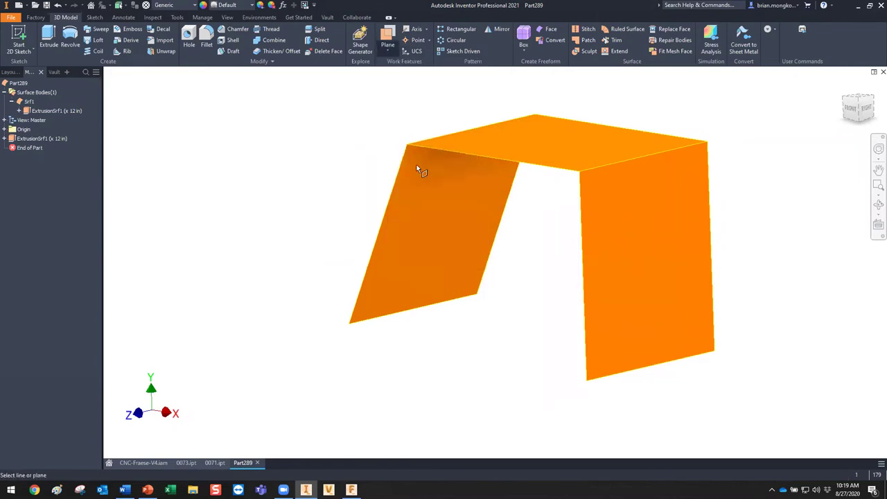
{"action": "left_click", "coordinate": [459, 153]}
{"action": "left_click", "coordinate": [512, 149]}
{"action": "middle_click_drag", "start_coordinate": [500, 212], "coordinate": [479, 222], "text": "shift"}
{"action": "left_click_drag", "start_coordinate": [381, 248], "coordinate": [354, 231]}
{"action": "middle_click_drag", "start_coordinate": [534, 224], "coordinate": [289, 228], "text": "shift"}
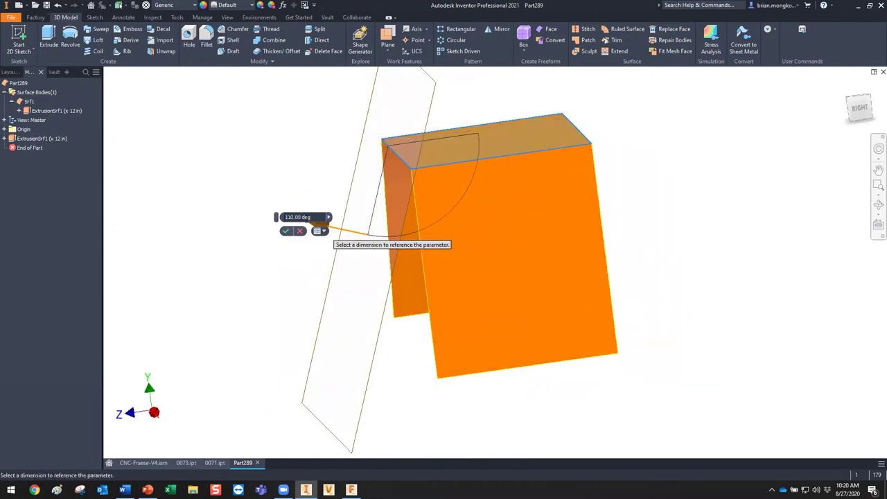
{"action": "left_click", "coordinate": [285, 233]}
{"action": "middle_click_drag", "start_coordinate": [533, 227], "coordinate": [599, 345], "text": "shift"}
{"action": "mouse_move", "coordinate": [700, 255]}
{"action": "middle_mouse_down", "text": "shift"}
{"action": "mouse_move", "coordinate": [729, 251]}
{"action": "mouse_move", "coordinate": [703, 238]}
{"action": "mouse_move", "coordinate": [699, 253]}
{"action": "middle_mouse_up", "text": "shift"}
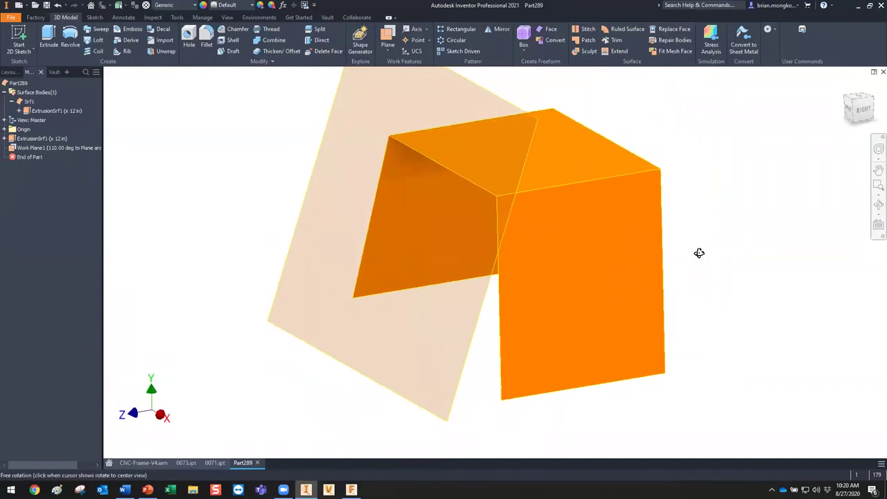
{"action": "left_click", "coordinate": [616, 51]}
Extend the slanted panel's free and vertical edges up to Work Plane1
{"action": "left_click", "coordinate": [382, 181]}
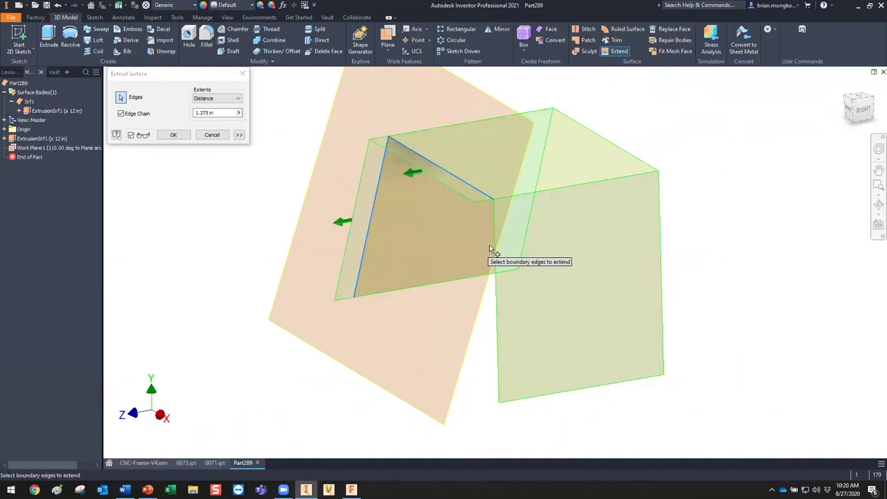
{"action": "left_click", "coordinate": [492, 246]}
{"action": "middle_click_drag", "start_coordinate": [493, 244], "coordinate": [484, 249], "text": "shift"}
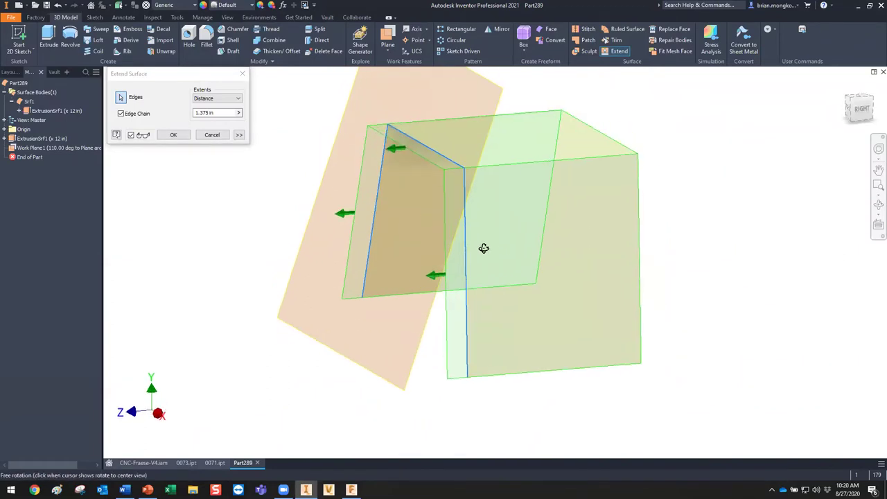
{"action": "left_click", "coordinate": [217, 98]}
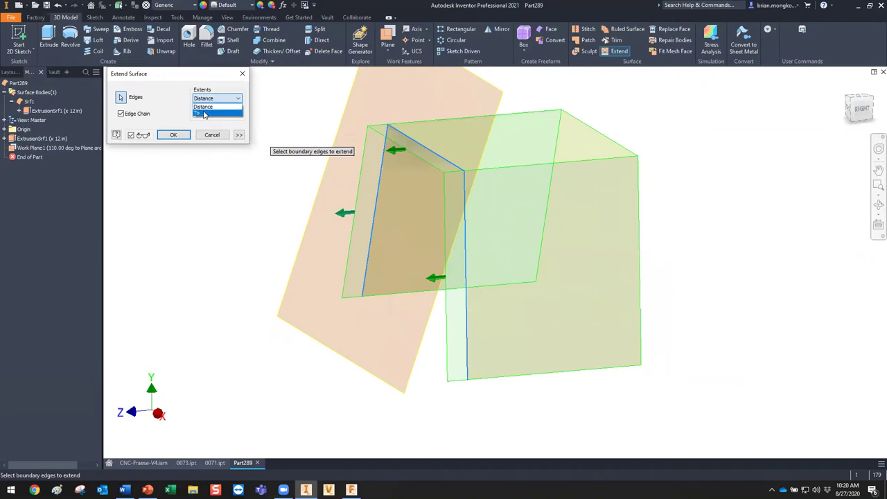
{"action": "left_click", "coordinate": [204, 114]}
{"action": "left_click", "coordinate": [335, 146]}
{"action": "mouse_move", "coordinate": [513, 231]}
{"action": "middle_mouse_down", "text": "shift"}
{"action": "mouse_move", "coordinate": [486, 219]}
{"action": "mouse_move", "coordinate": [519, 224]}
{"action": "middle_mouse_up", "text": "shift"}
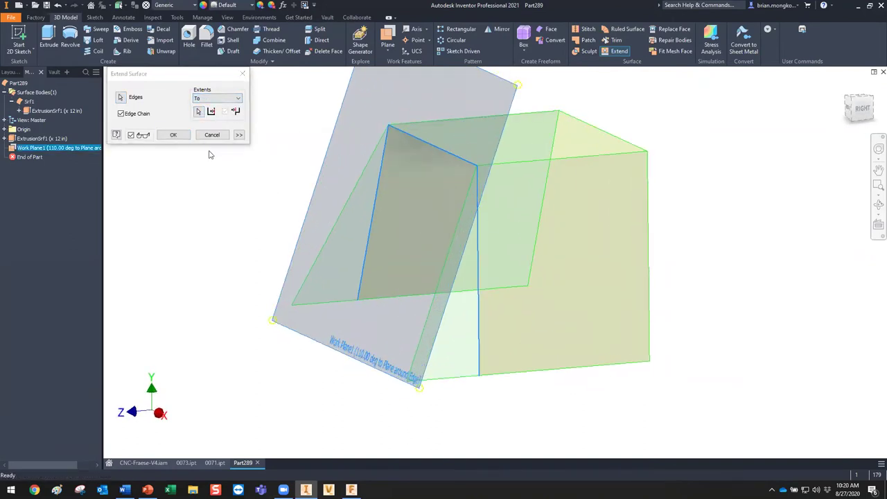
{"action": "left_click", "coordinate": [173, 135]}
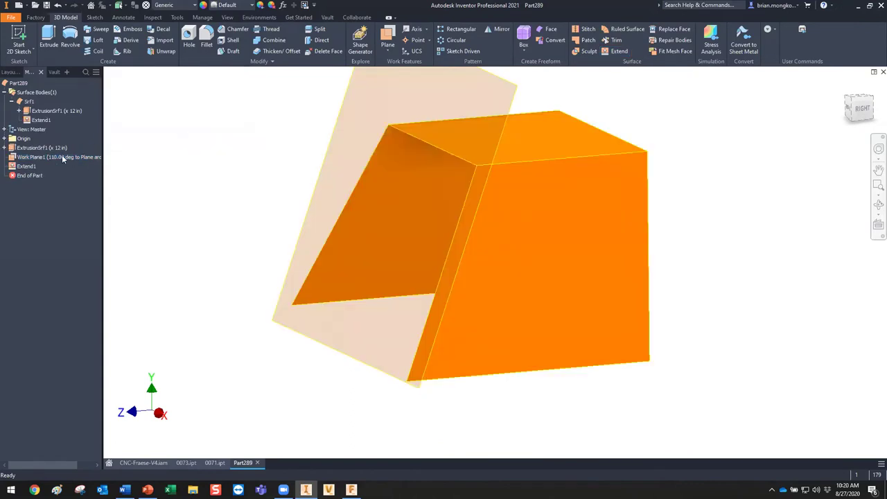
Hide Work Plane1 and orbit the bent surface to inspect it
{"action": "right_click", "coordinate": [43, 157]}
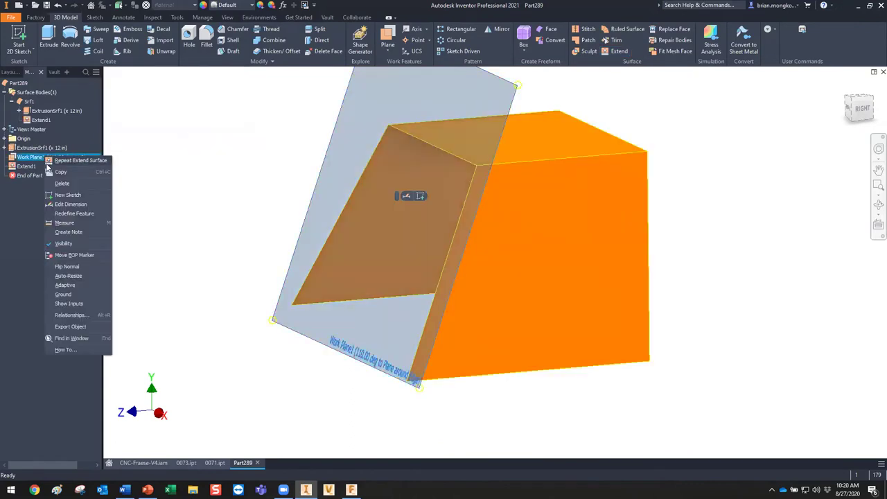
{"action": "left_click", "coordinate": [67, 246]}
{"action": "middle_click_drag", "start_coordinate": [247, 208], "coordinate": [343, 194], "text": "shift"}
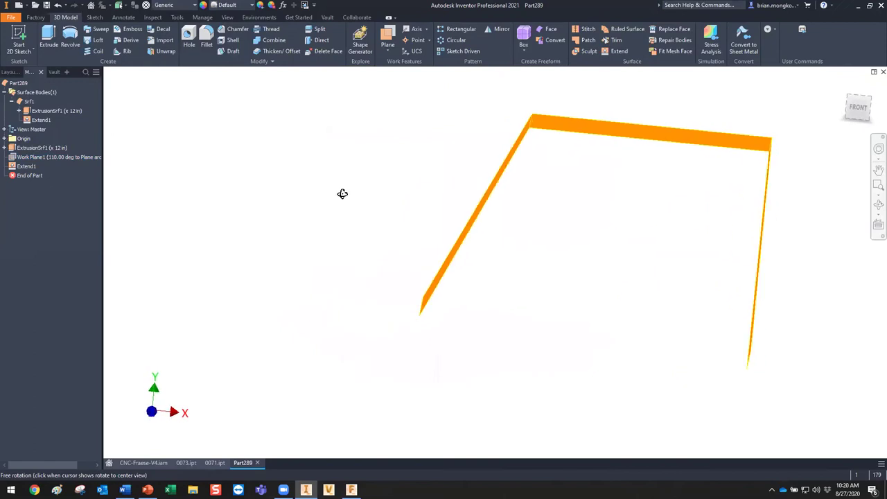
{"action": "middle_click_drag", "start_coordinate": [564, 185], "coordinate": [381, 195]}
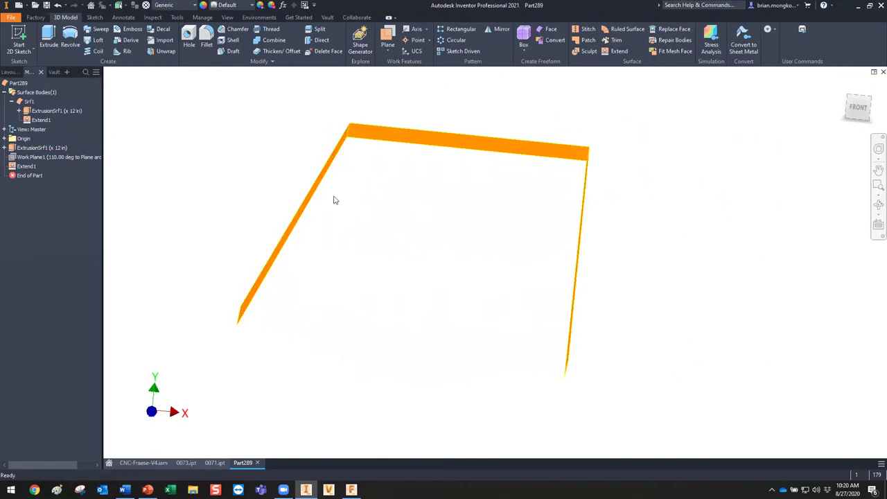
{"action": "middle_click_drag", "start_coordinate": [429, 212], "coordinate": [516, 202], "text": "shift"}
Thicken the angled left, top and right surface faces outward into a solid
{"action": "scroll", "coordinate": [499, 213], "scroll_direction": "up", "scroll_amount": 3}
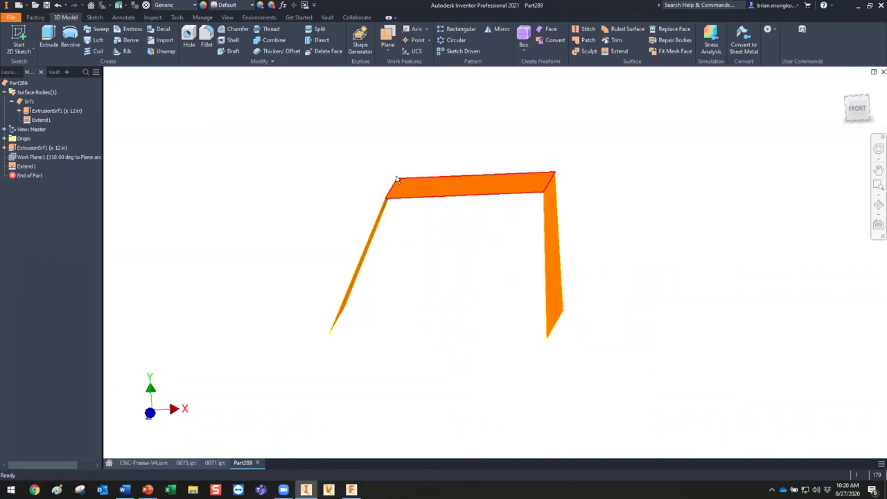
{"action": "left_click", "coordinate": [280, 51]}
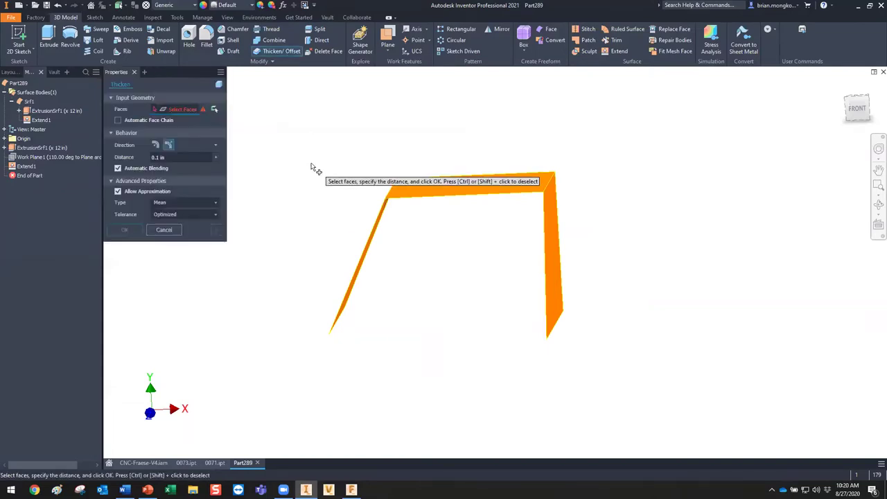
{"action": "left_click", "coordinate": [370, 240]}
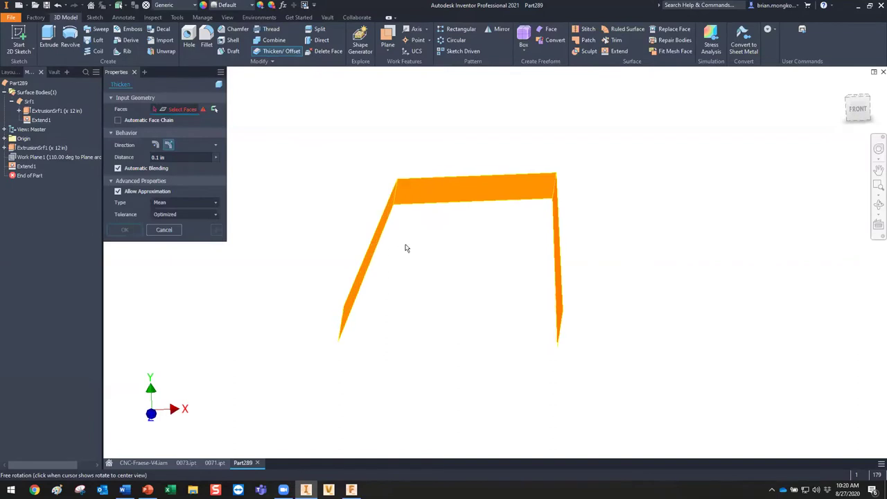
{"action": "left_click", "coordinate": [456, 201]}
{"action": "middle_click_drag", "start_coordinate": [580, 234], "coordinate": [557, 247], "text": "shift"}
{"action": "left_click", "coordinate": [554, 247]}
{"action": "left_click", "coordinate": [862, 111]}
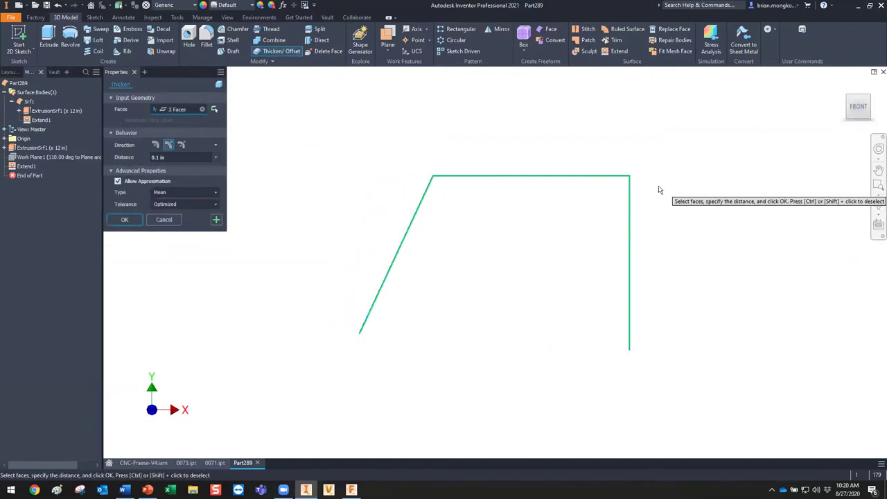
{"action": "left_click", "coordinate": [155, 144]}
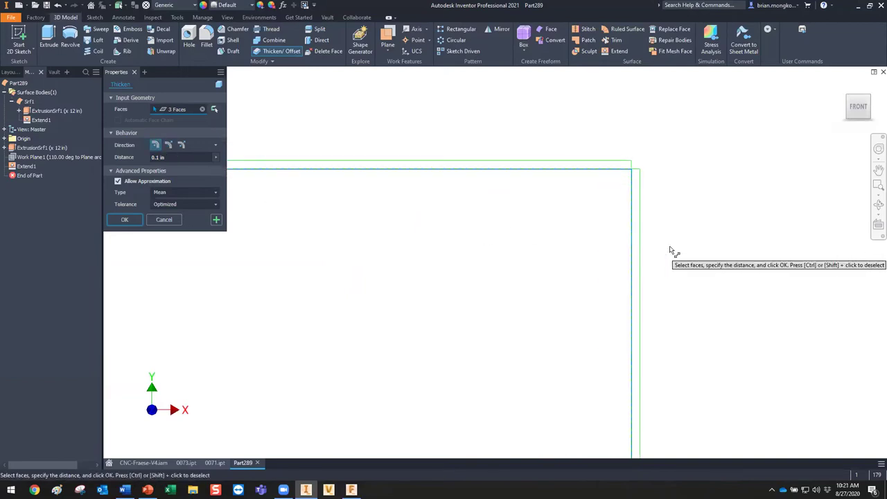
{"action": "left_click", "coordinate": [136, 220]}
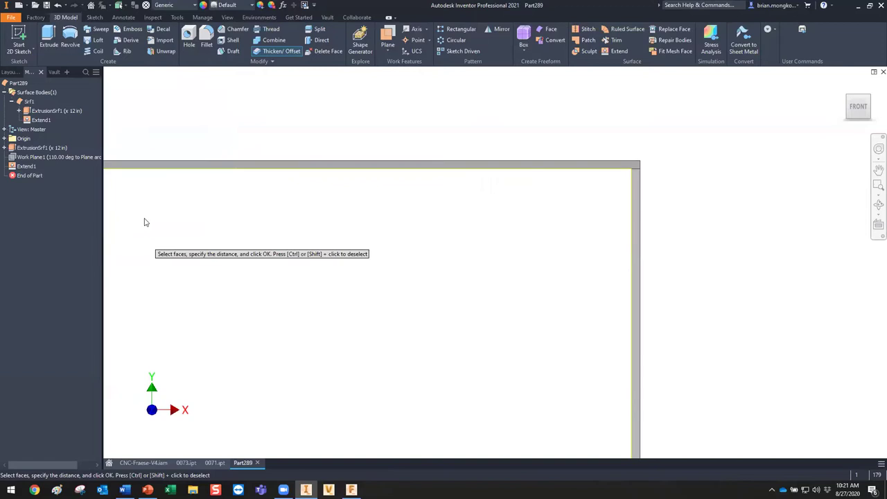
Hide the original orange surface body Srf1
{"action": "scroll", "coordinate": [513, 220], "scroll_direction": "down", "scroll_amount": 3}
{"action": "scroll", "coordinate": [519, 219], "scroll_direction": "up", "scroll_amount": 3}
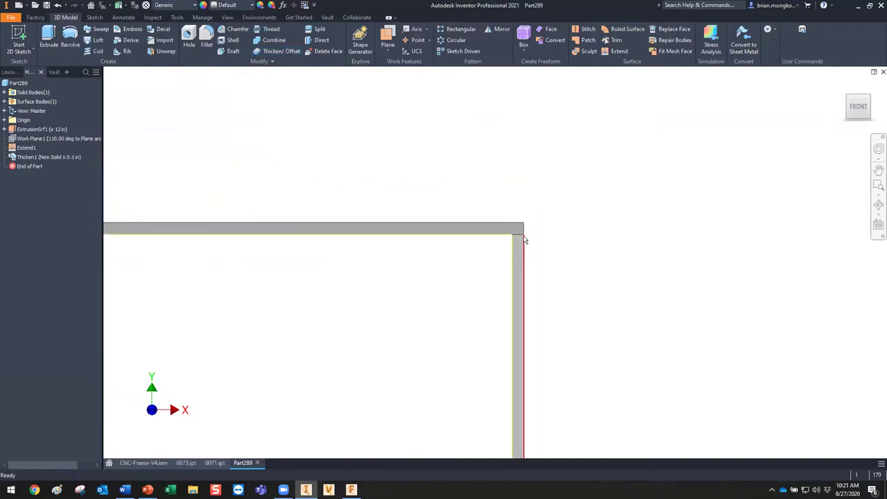
{"action": "scroll", "coordinate": [502, 226], "scroll_direction": "down", "scroll_amount": 3}
{"action": "scroll", "coordinate": [449, 237], "scroll_direction": "up", "scroll_amount": 2}
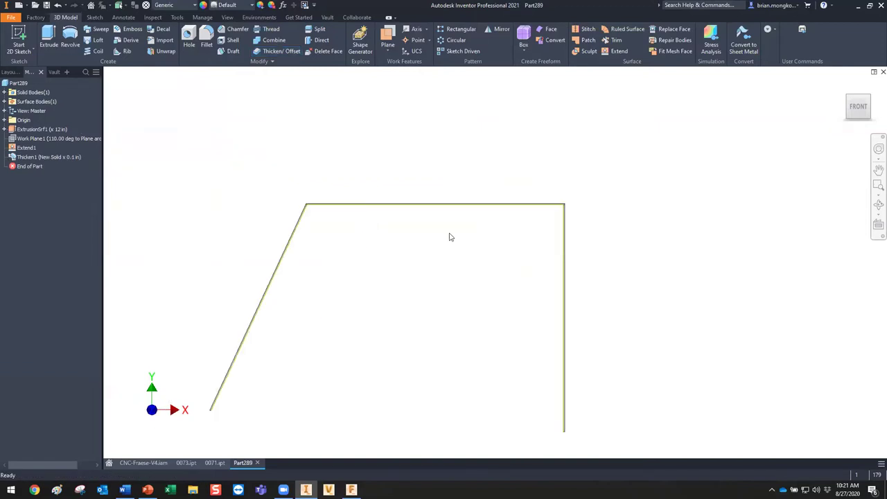
{"action": "middle_click_drag", "start_coordinate": [527, 215], "coordinate": [478, 232], "text": "shift"}
{"action": "left_click", "coordinate": [5, 101]}
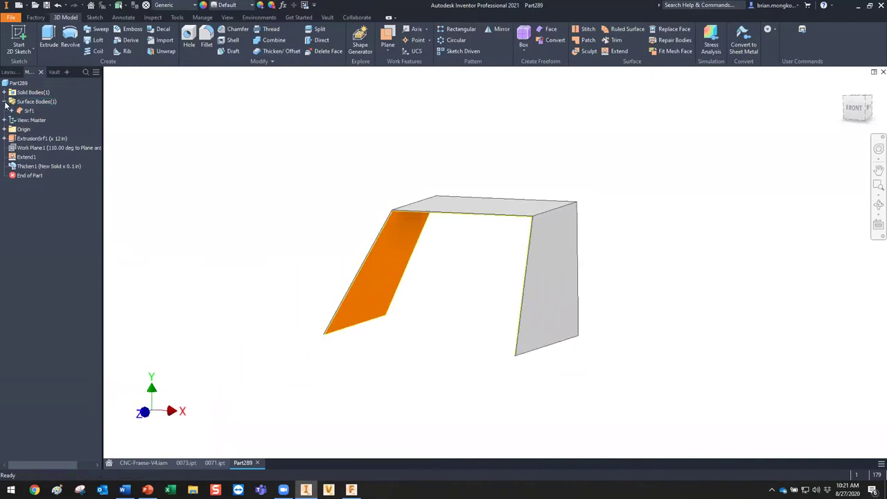
{"action": "right_click", "coordinate": [30, 113]}
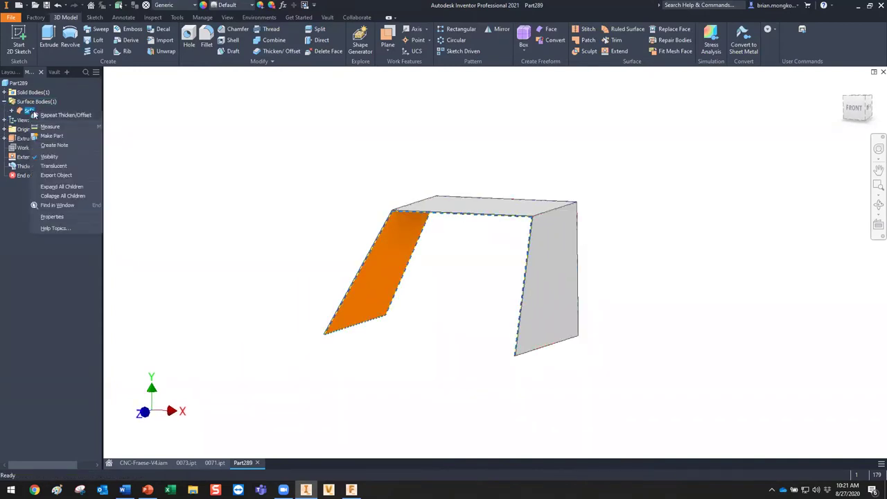
{"action": "left_click", "coordinate": [43, 159]}
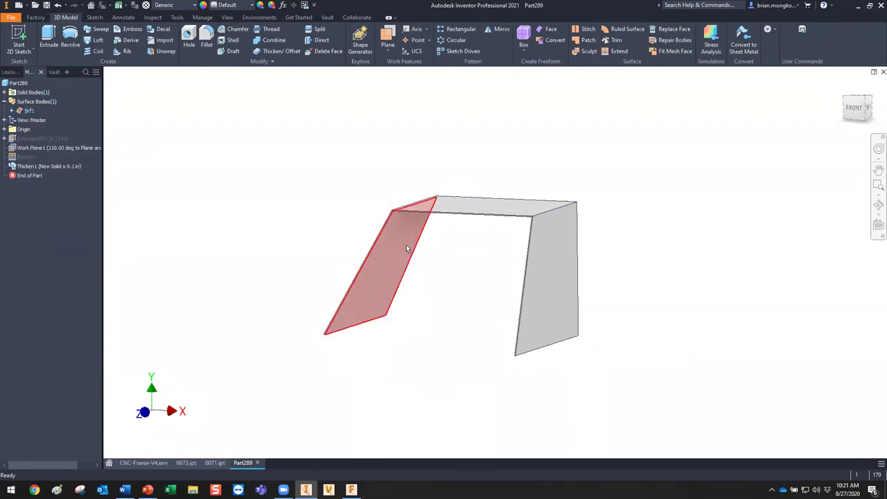
Change the Thicken1 distance to 0.12 in
{"action": "double_click", "coordinate": [40, 167]}
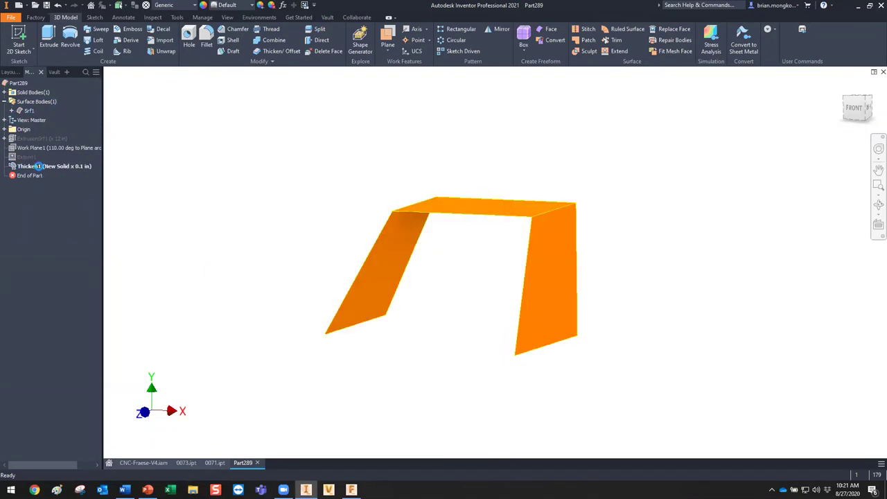
{"action": "left_click", "coordinate": [165, 159]}
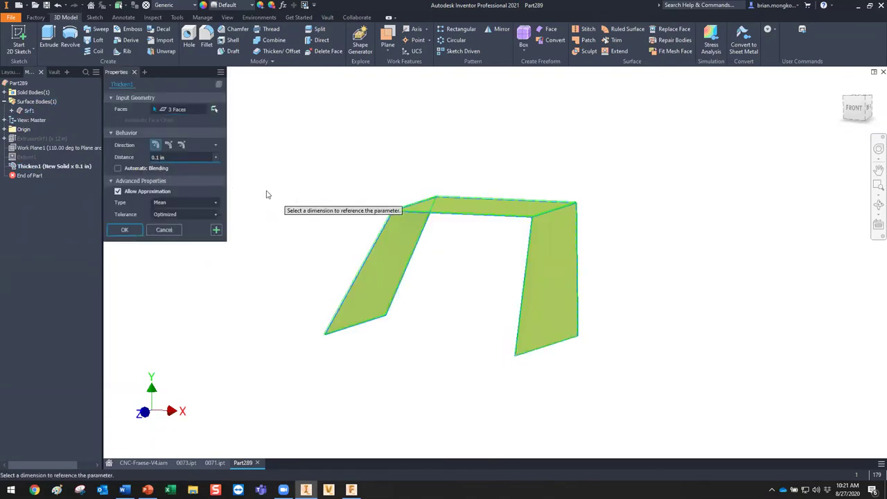
{"action": "type", "text": "2"}
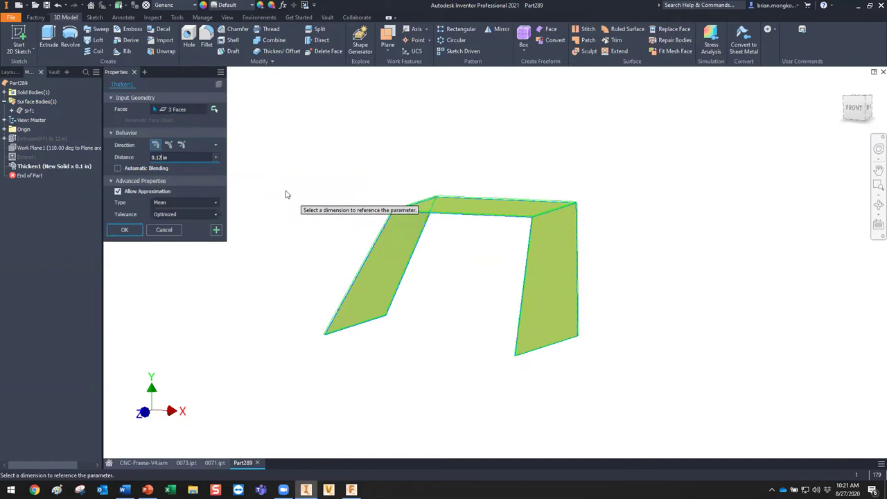
{"action": "left_click", "coordinate": [128, 232]}
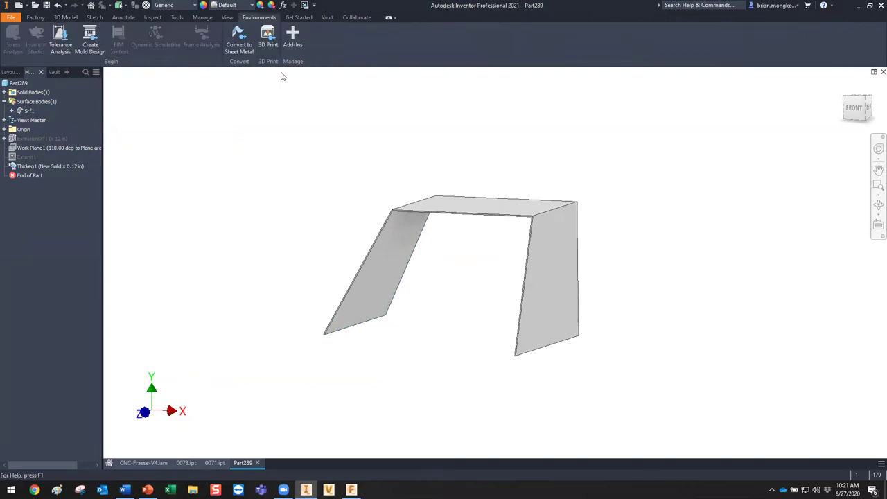
Convert the part to sheet metal and bend the top-right corner edge
{"action": "left_click", "coordinate": [238, 41]}
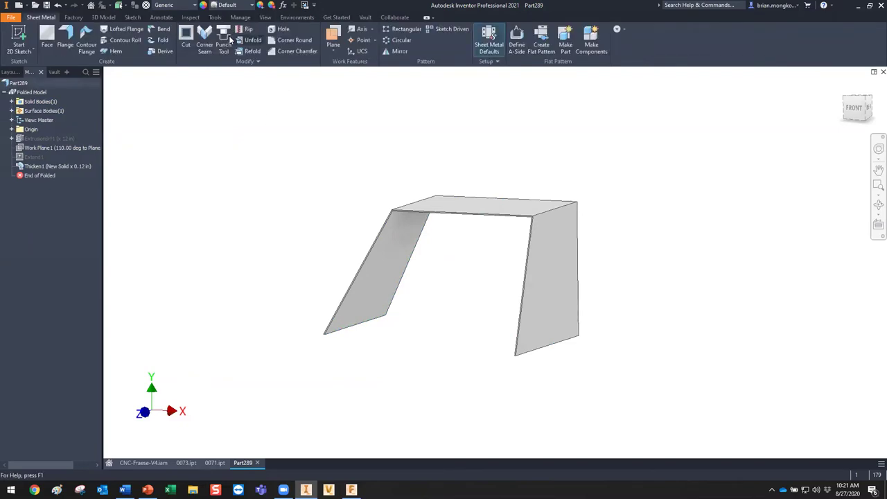
{"action": "left_click", "coordinate": [163, 31]}
{"action": "left_click", "coordinate": [542, 215]}
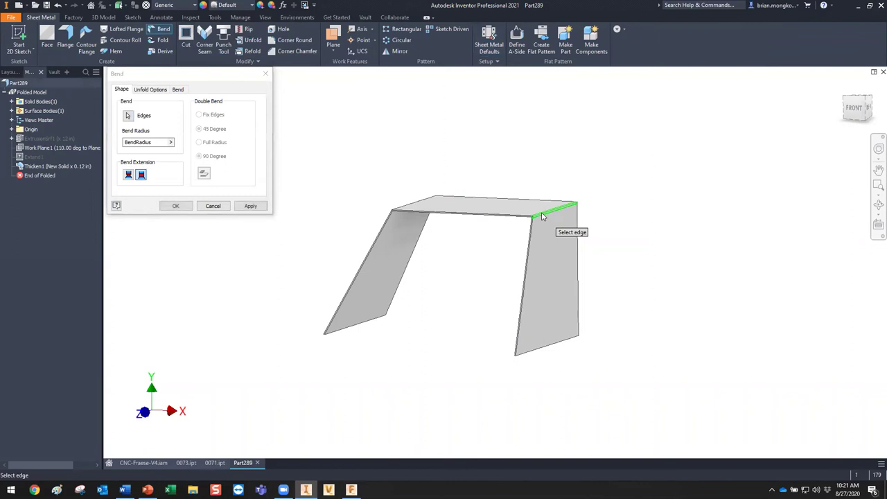
{"action": "scroll", "coordinate": [549, 222], "scroll_direction": "up", "scroll_amount": 4}
{"action": "left_click", "coordinate": [250, 206]}
Add a second bend on the top-left corner edge
{"action": "middle_click_drag", "start_coordinate": [371, 248], "coordinate": [398, 204], "text": "shift"}
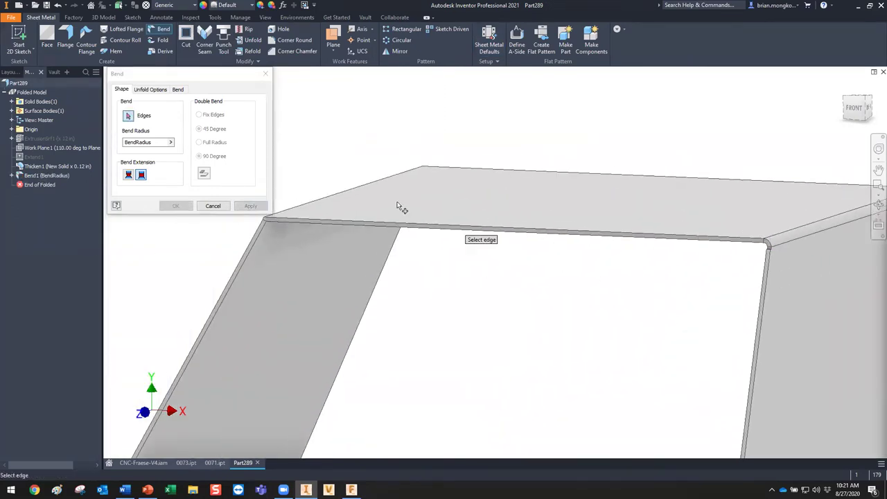
{"action": "left_click", "coordinate": [361, 189]}
{"action": "left_click", "coordinate": [251, 206]}
{"action": "left_click", "coordinate": [213, 206]}
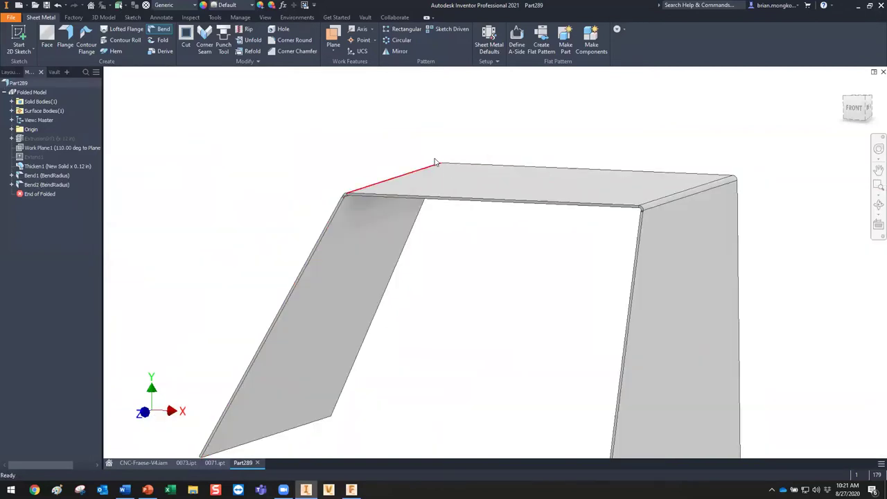
{"action": "scroll", "coordinate": [436, 164], "scroll_direction": "down", "scroll_amount": 3}
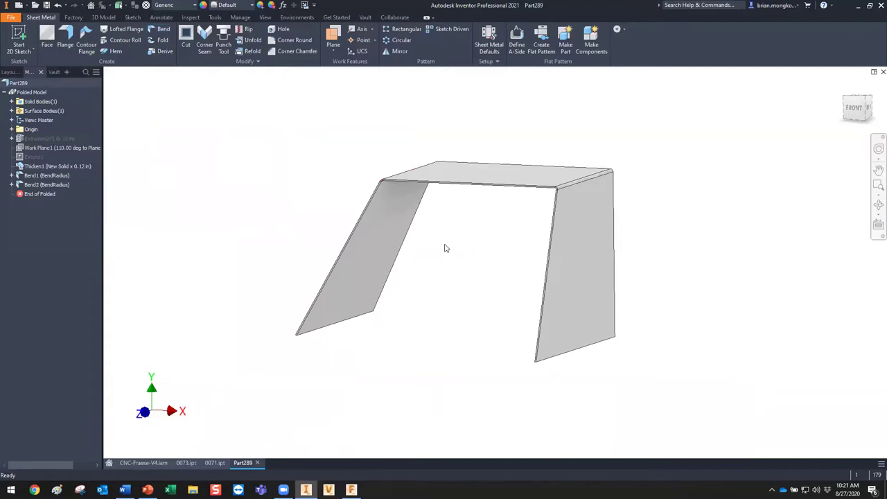
{"action": "middle_click_drag", "start_coordinate": [452, 248], "coordinate": [596, 247], "text": "shift"}
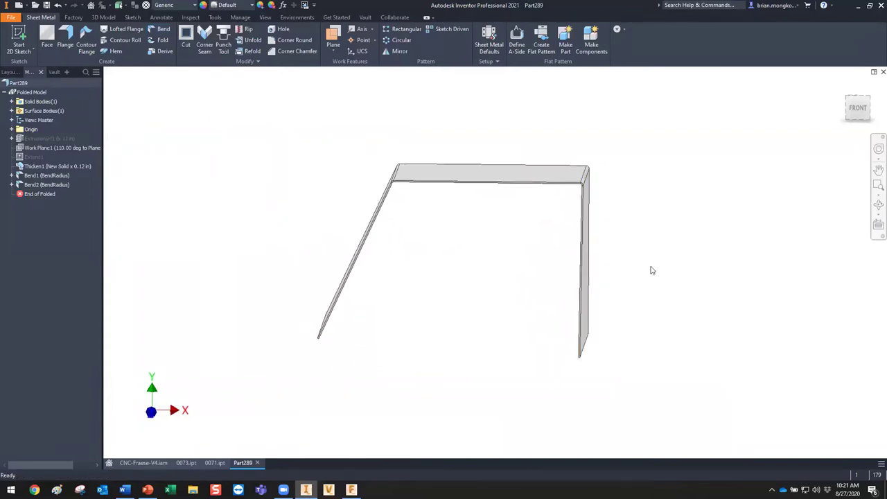
{"action": "middle_click_drag", "start_coordinate": [649, 270], "coordinate": [633, 268], "text": "shift"}
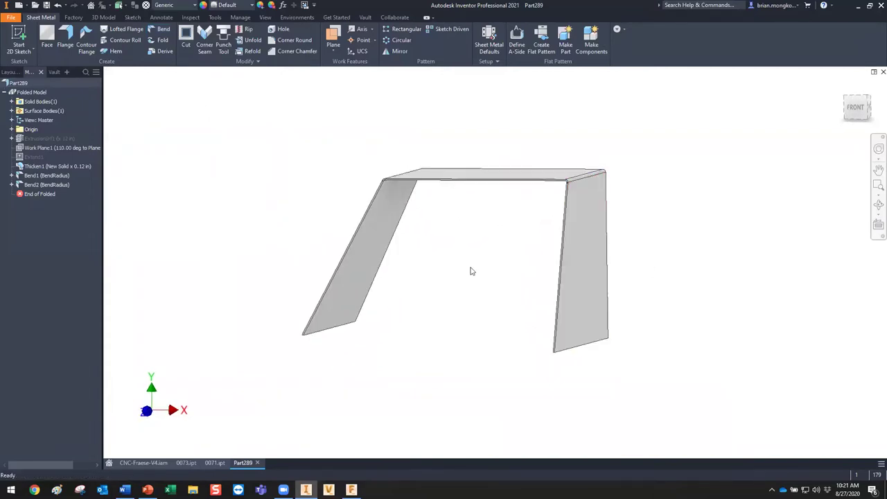
Add Flange1, 1 in long at 90.0°, on the right panel's vertical edge
{"action": "left_click", "coordinate": [70, 38]}
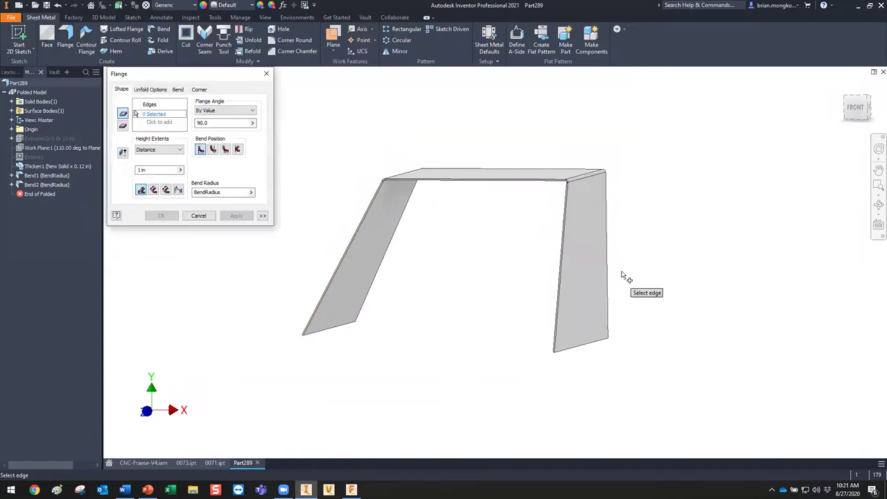
{"action": "scroll", "coordinate": [540, 229], "scroll_direction": "up", "scroll_amount": 3}
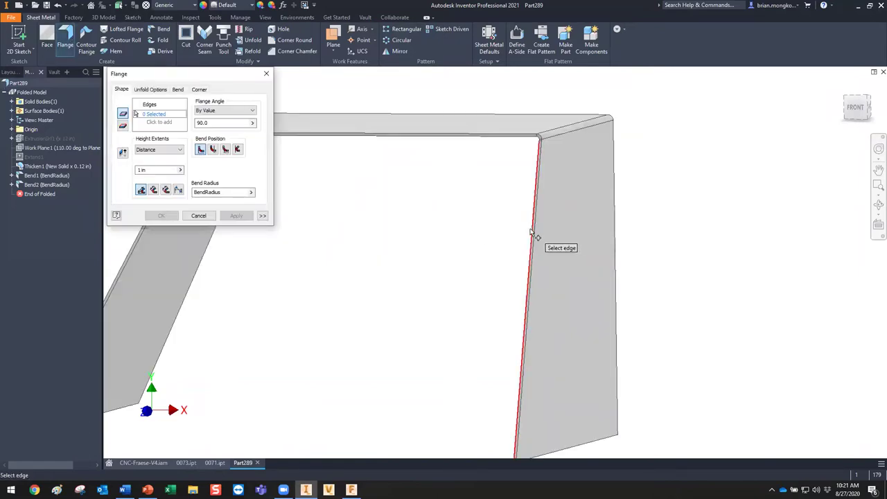
{"action": "left_click", "coordinate": [536, 236]}
{"action": "scroll", "coordinate": [527, 246], "scroll_direction": "down", "scroll_amount": 3}
{"action": "middle_click_drag", "start_coordinate": [516, 256], "coordinate": [567, 225], "text": "shift"}
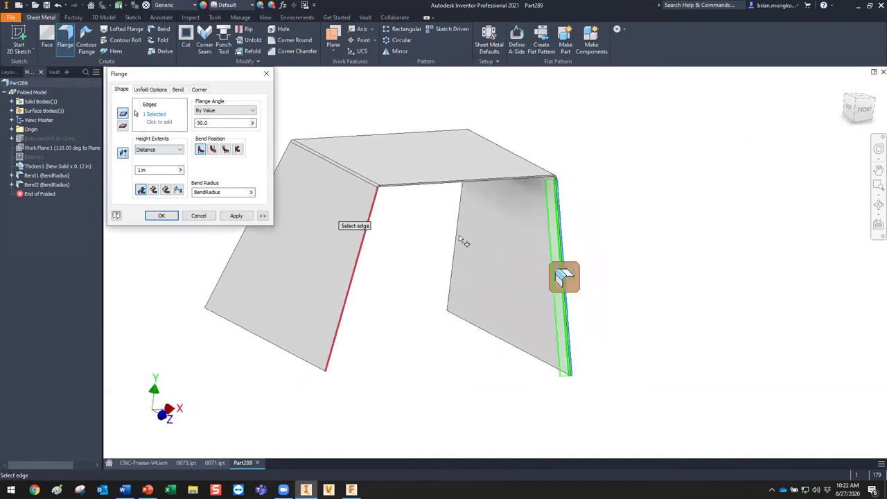
{"action": "middle_click_drag", "start_coordinate": [614, 253], "coordinate": [554, 251], "text": "shift"}
{"action": "left_click", "coordinate": [236, 216]}
{"action": "left_click", "coordinate": [210, 219]}
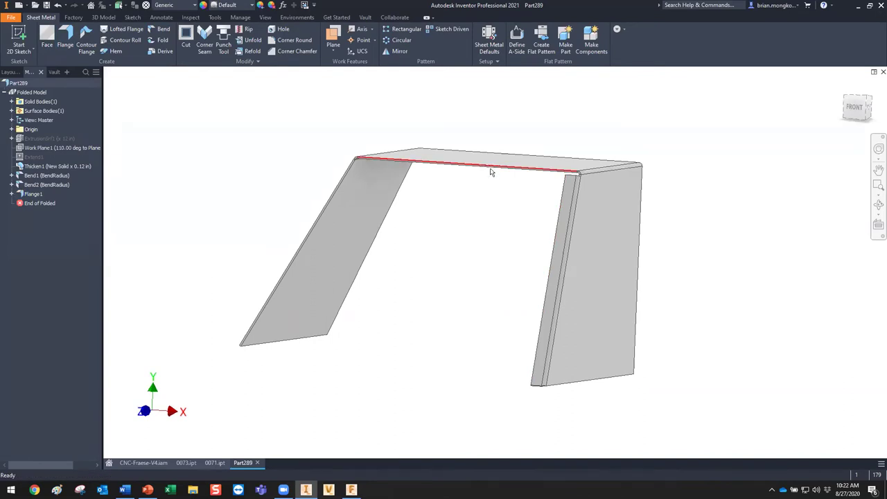
Start a flange on the top front edge with a 180-110 flange angle
{"action": "left_click", "coordinate": [65, 42]}
{"action": "left_click", "coordinate": [464, 169]}
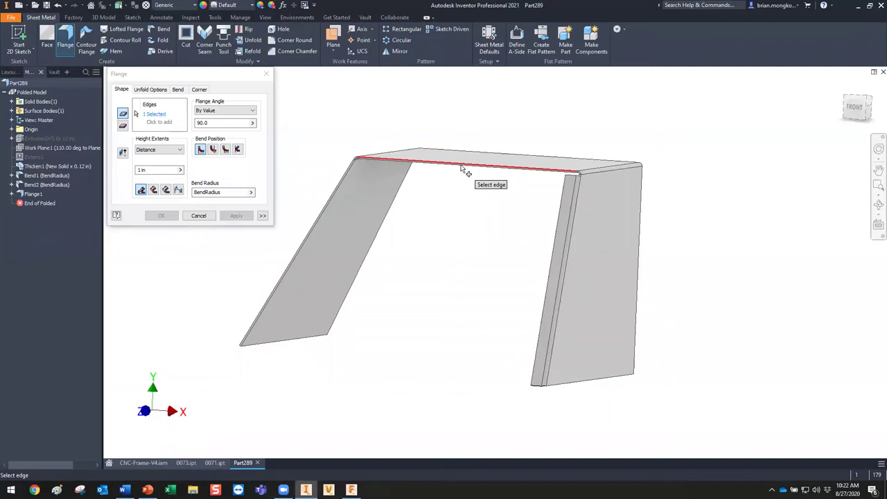
{"action": "middle_click_drag", "start_coordinate": [458, 198], "coordinate": [392, 196], "text": "shift"}
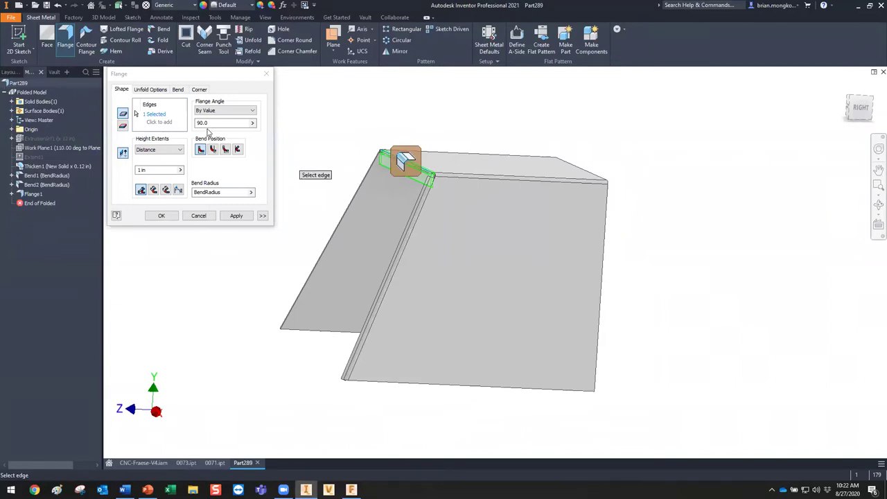
{"action": "middle_click_drag", "start_coordinate": [347, 177], "coordinate": [376, 184], "text": "shift"}
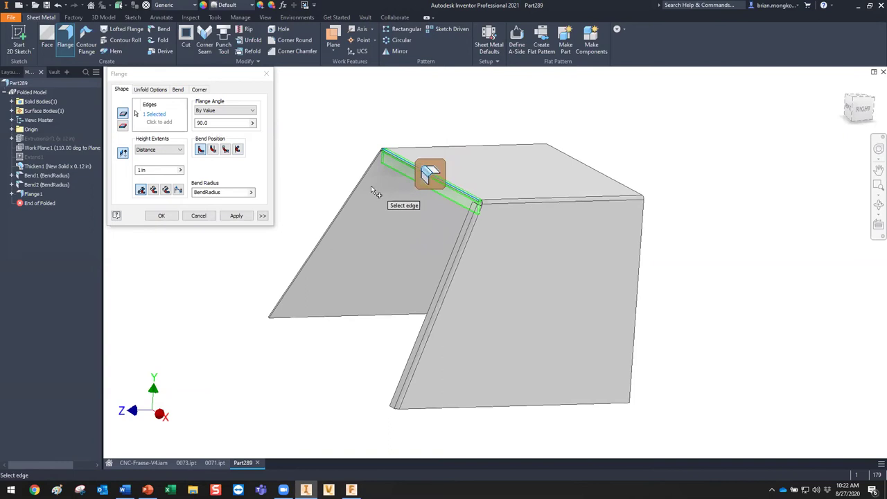
{"action": "left_click", "coordinate": [220, 123]}
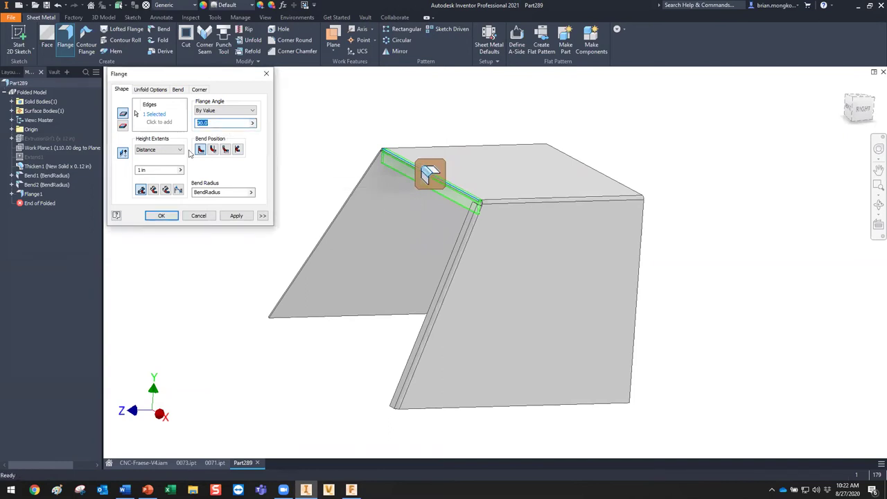
{"action": "type", "text": "180-11"}
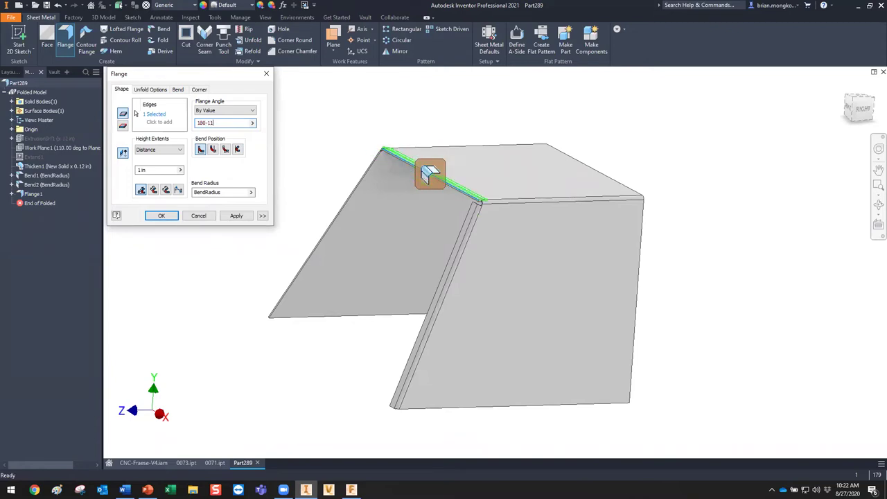
{"action": "type", "text": "0"}
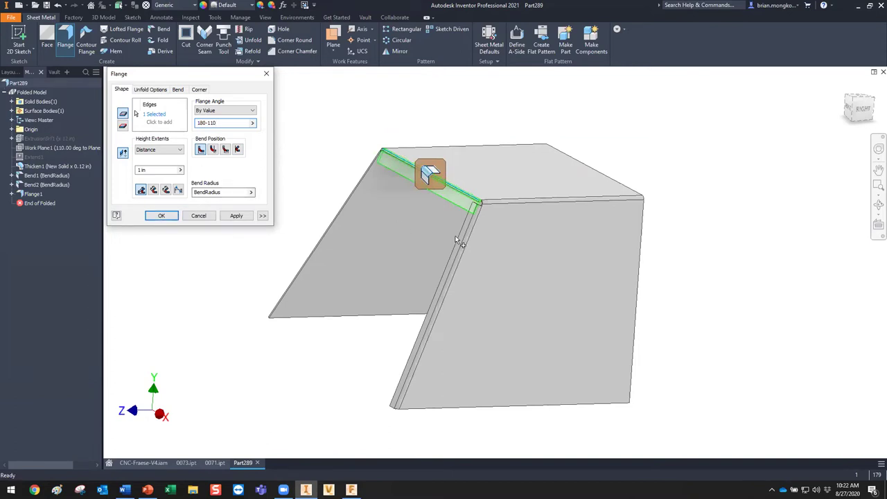
Toggle the bend position and confirm the flange, which raises a creation error
{"action": "scroll", "coordinate": [416, 217], "scroll_direction": "up", "scroll_amount": 5}
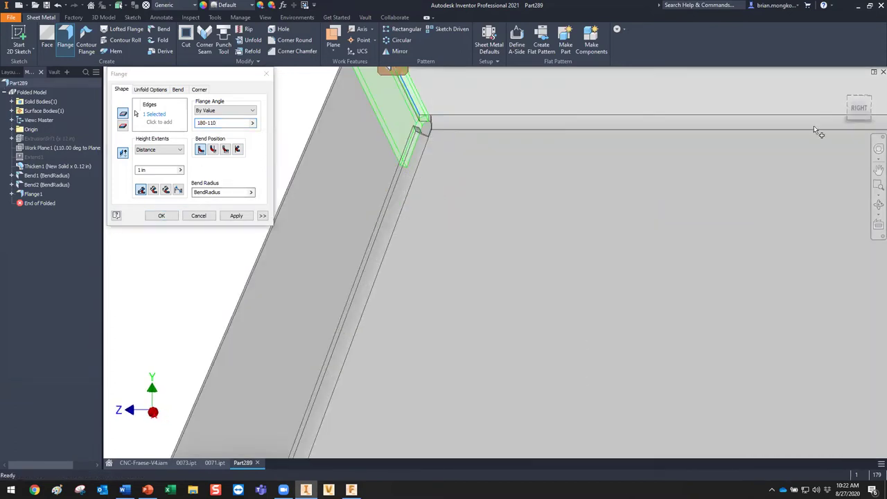
{"action": "left_click", "coordinate": [859, 107]}
{"action": "scroll", "coordinate": [515, 189], "scroll_direction": "up", "scroll_amount": 3}
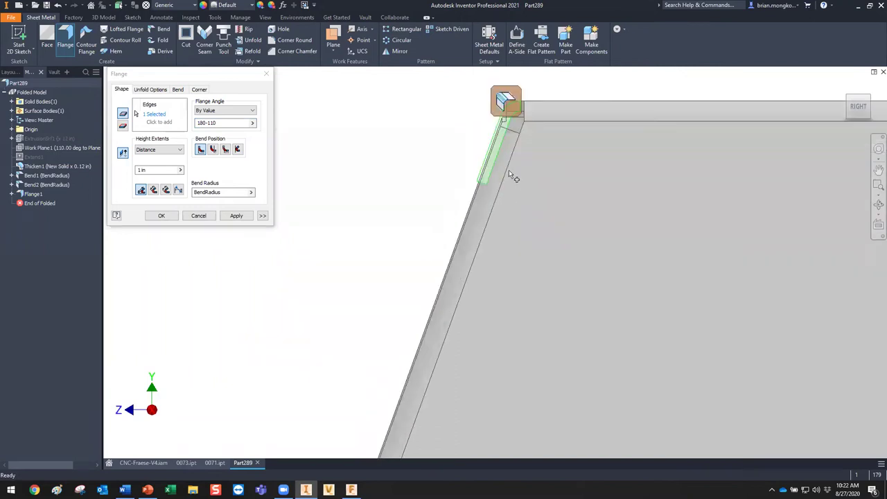
{"action": "left_click", "coordinate": [213, 150]}
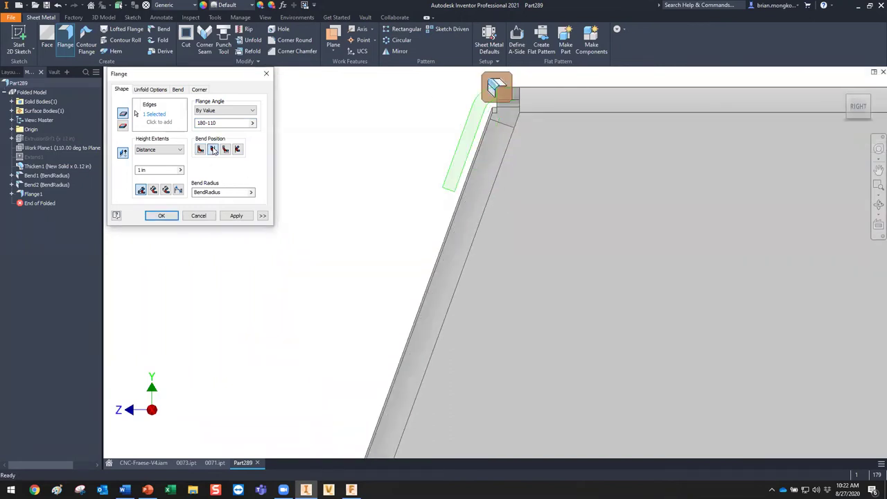
{"action": "left_click", "coordinate": [201, 150]}
{"action": "left_click", "coordinate": [170, 216]}
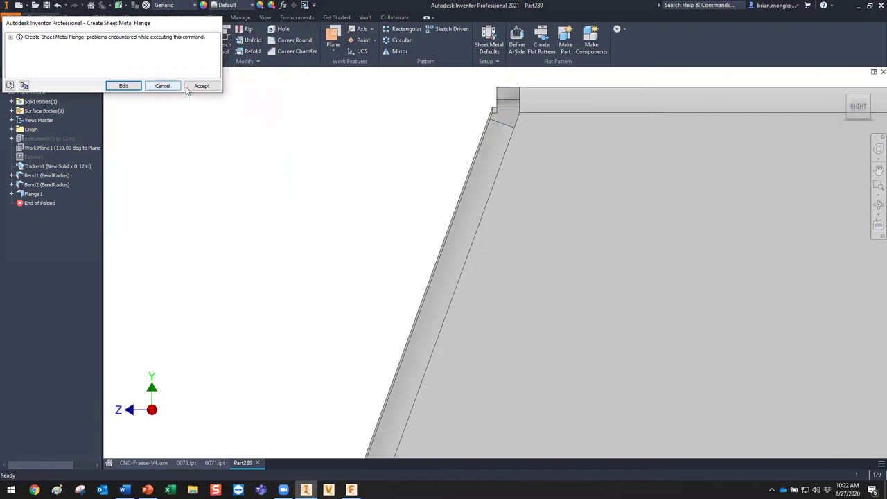
Dismiss the error and begin a new flange on the top panel's sloped edge
{"action": "left_click", "coordinate": [161, 87]}
{"action": "middle_click_drag", "start_coordinate": [354, 150], "coordinate": [284, 155], "text": "shift"}
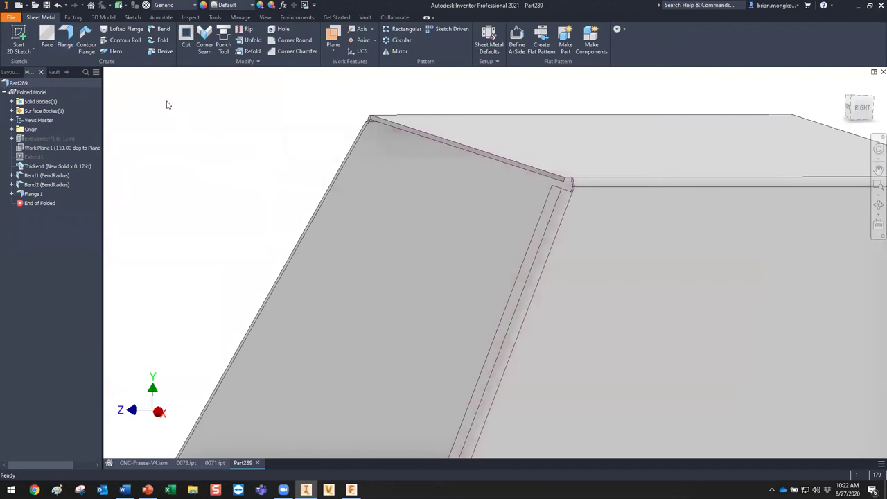
{"action": "left_click", "coordinate": [71, 40]}
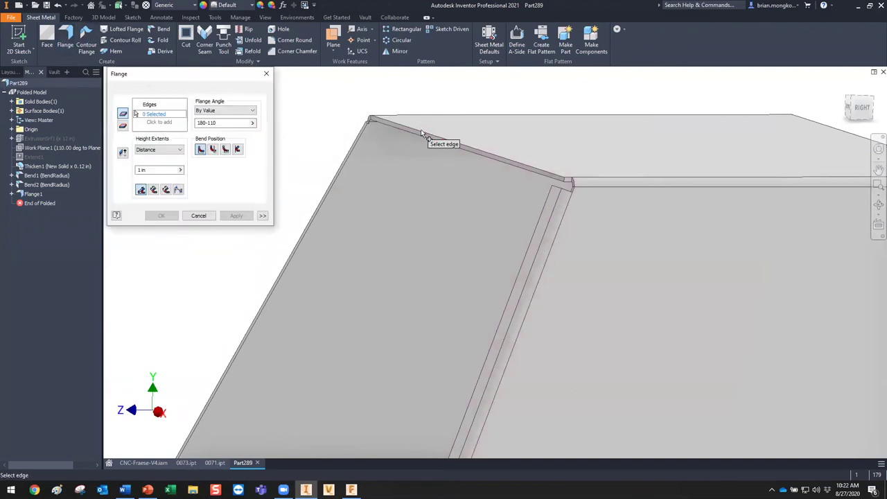
{"action": "left_click", "coordinate": [426, 135]}
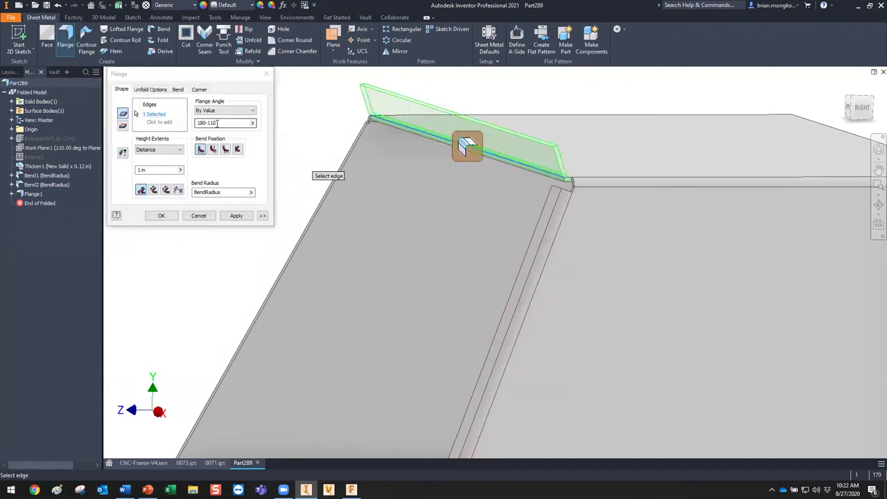
Set the flange's Width Extents to Width instead of the full edge
{"action": "mouse_move", "coordinate": [293, 188]}
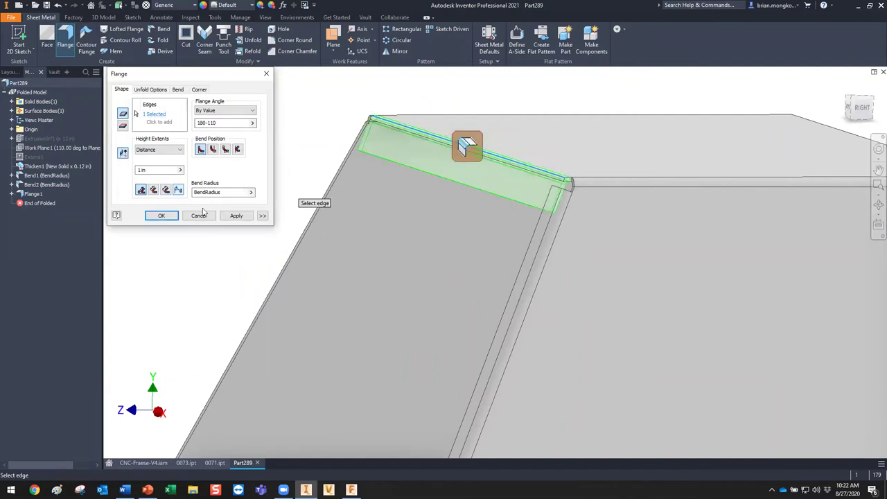
{"action": "left_click", "coordinate": [263, 216]}
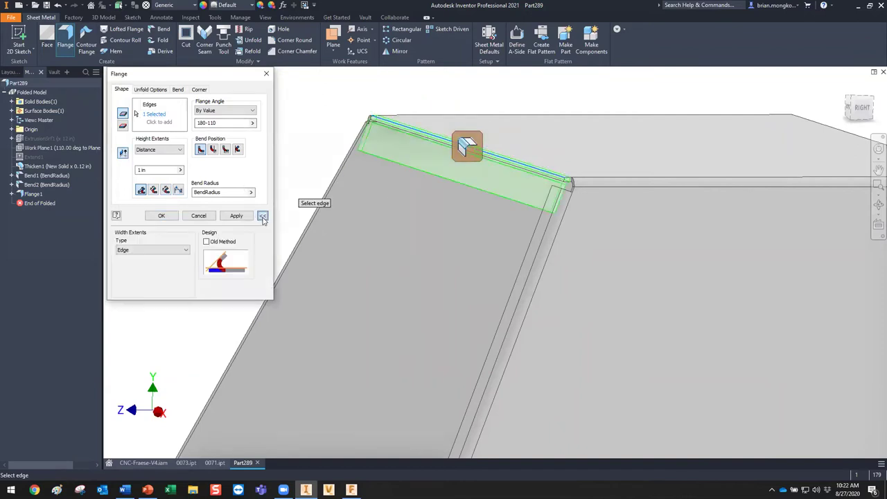
{"action": "left_click", "coordinate": [181, 253]}
{"action": "left_click", "coordinate": [158, 265]}
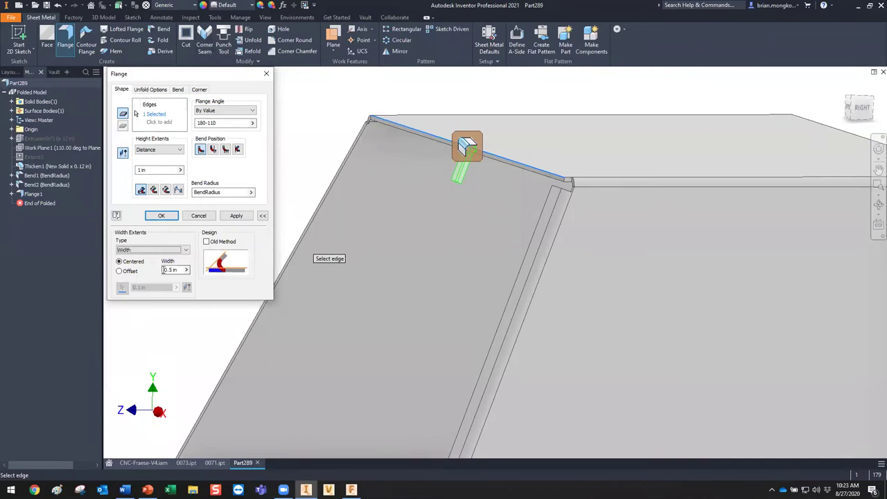
Create Flange2, the narrow centred 0.5 in tab
{"action": "left_click", "coordinate": [161, 216]}
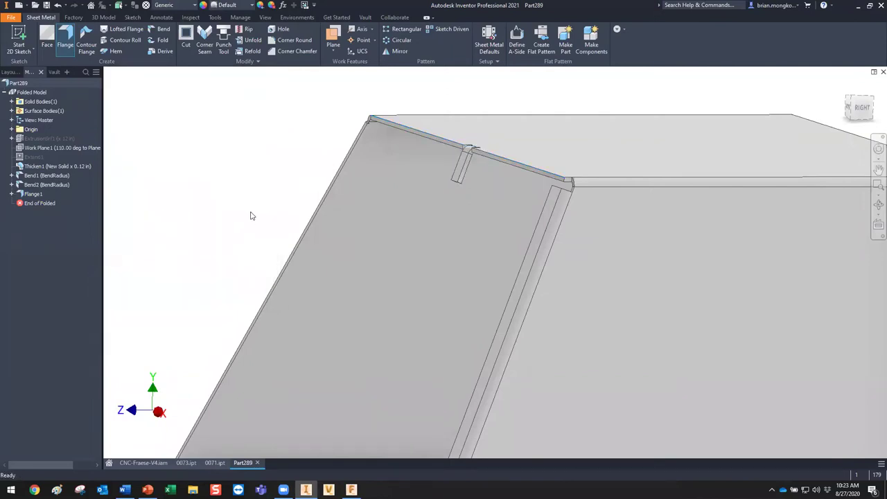
{"action": "scroll", "coordinate": [252, 162], "scroll_direction": "down", "scroll_amount": 2}
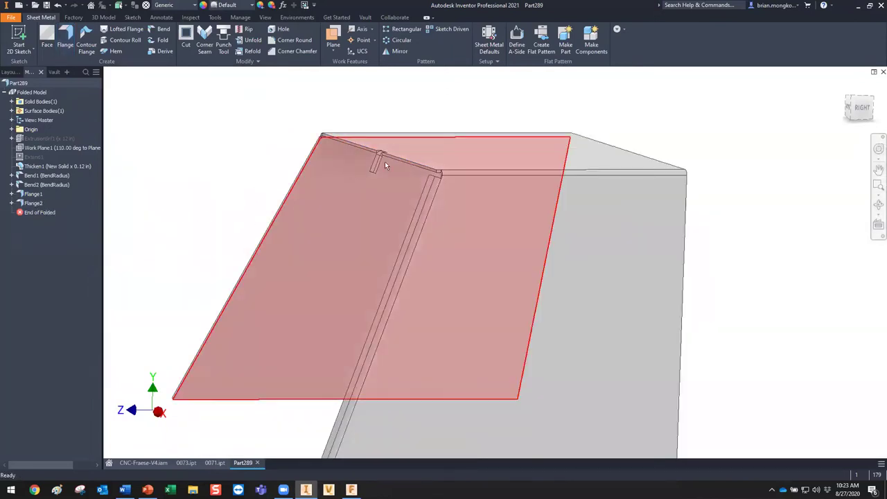
{"action": "scroll", "coordinate": [350, 171], "scroll_direction": "down", "scroll_amount": 3}
{"action": "scroll", "coordinate": [371, 169], "scroll_direction": "up", "scroll_amount": 5}
{"action": "middle_click_drag", "start_coordinate": [364, 168], "coordinate": [399, 160], "text": "shift"}
{"action": "scroll", "coordinate": [469, 174], "scroll_direction": "down", "scroll_amount": 5}
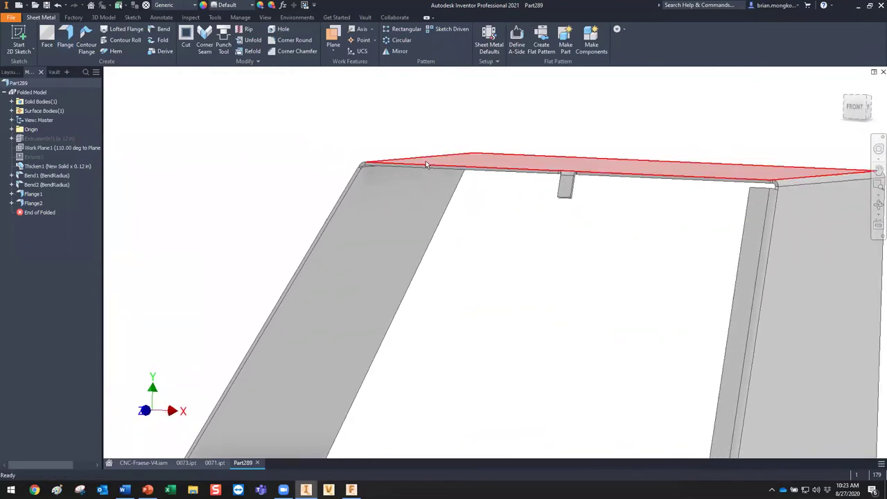
{"action": "middle_click_drag", "start_coordinate": [467, 174], "coordinate": [465, 183], "text": "shift"}
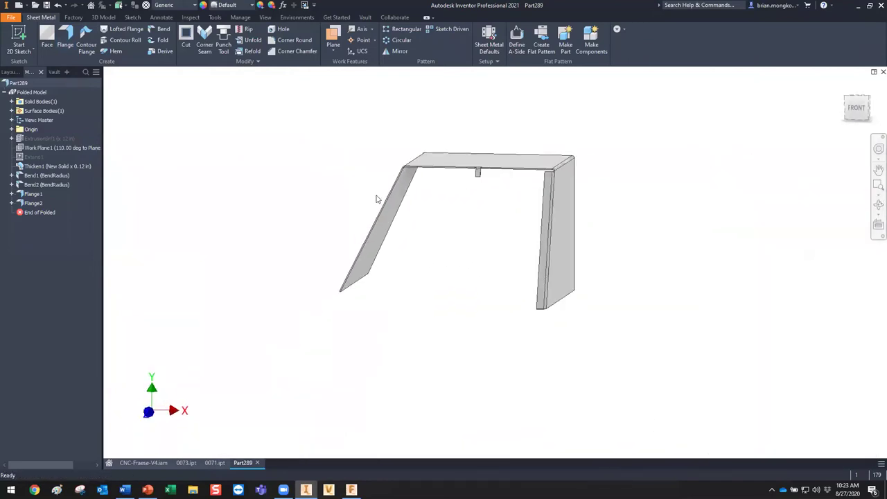
{"action": "scroll", "coordinate": [376, 196], "scroll_direction": "up", "scroll_amount": 3}
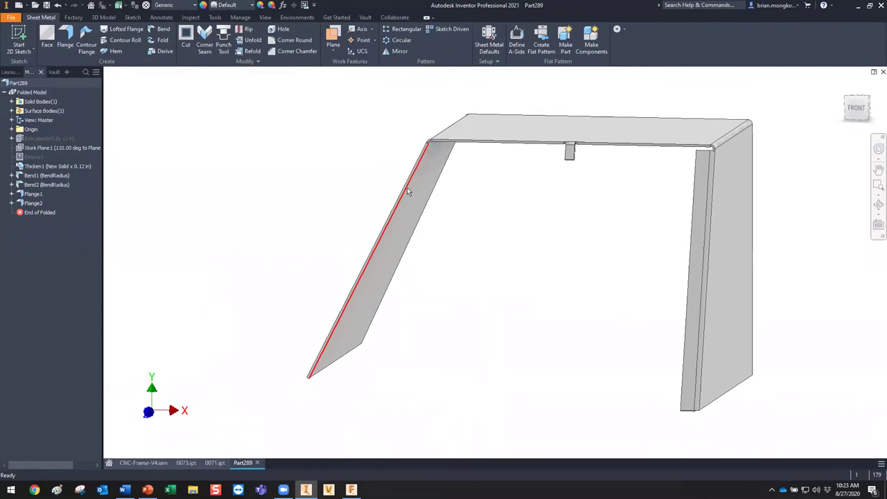
Add Flange3, a 1 in flange at 0°, along the left panel's long edge
{"action": "left_click", "coordinate": [65, 36]}
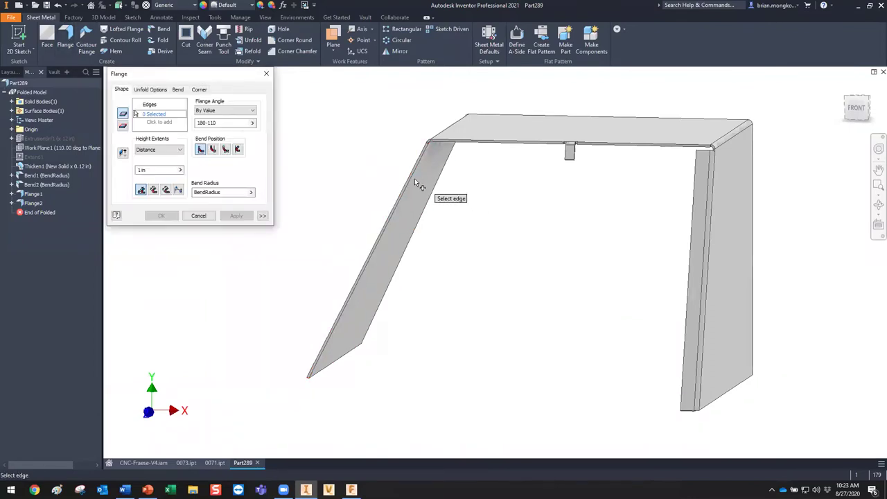
{"action": "left_click", "coordinate": [410, 184]}
{"action": "middle_click_drag", "start_coordinate": [472, 217], "coordinate": [531, 212], "text": "shift"}
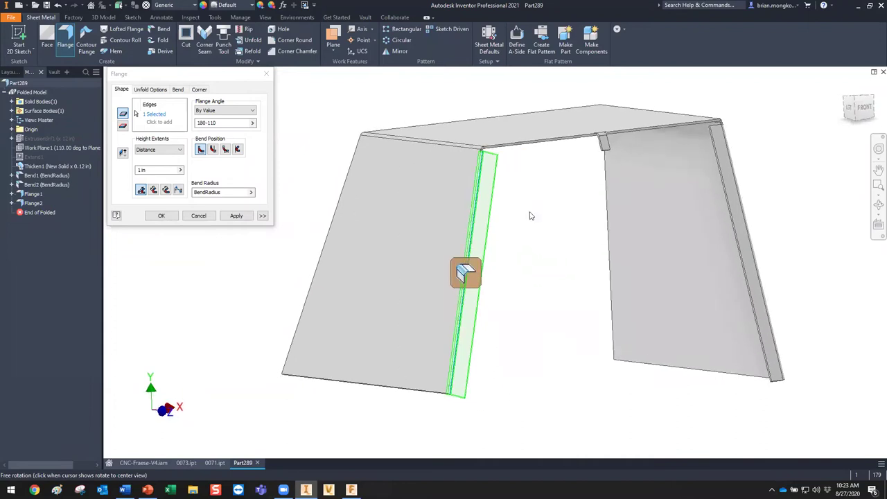
{"action": "left_click", "coordinate": [217, 122]}
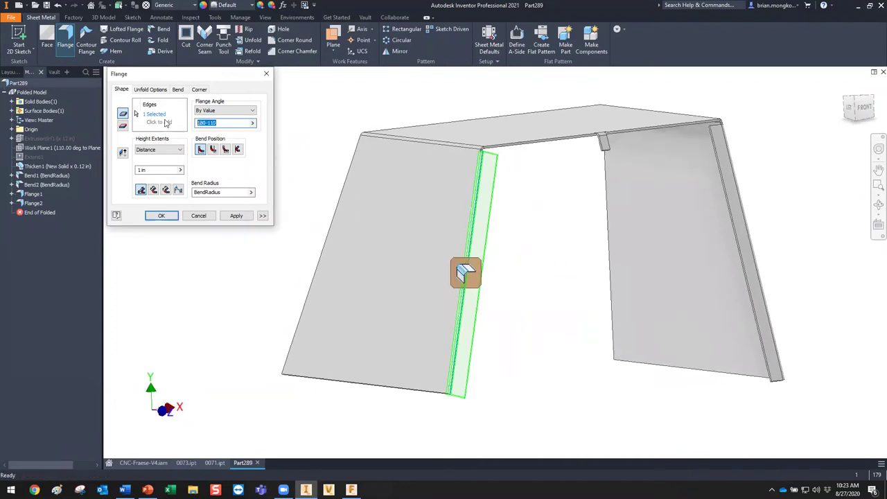
{"action": "left_click", "coordinate": [170, 216]}
{"action": "middle_click_drag", "start_coordinate": [514, 204], "coordinate": [509, 224], "text": "shift"}
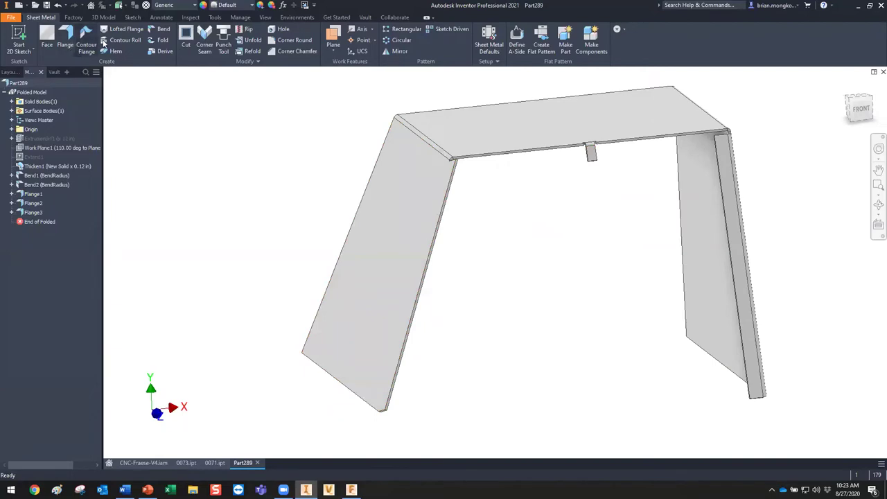
Start Measure on the Inspect tab and set angle precision to All Decimals
{"action": "left_click", "coordinate": [188, 18]}
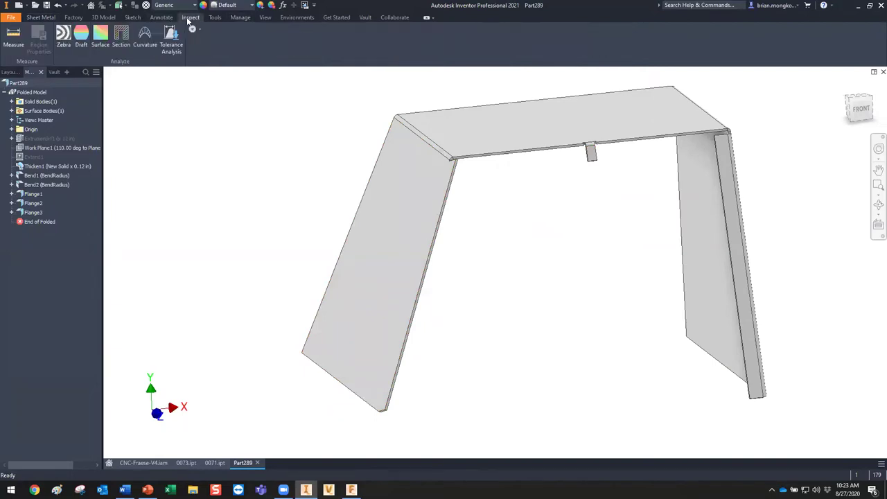
{"action": "left_click", "coordinate": [16, 36]}
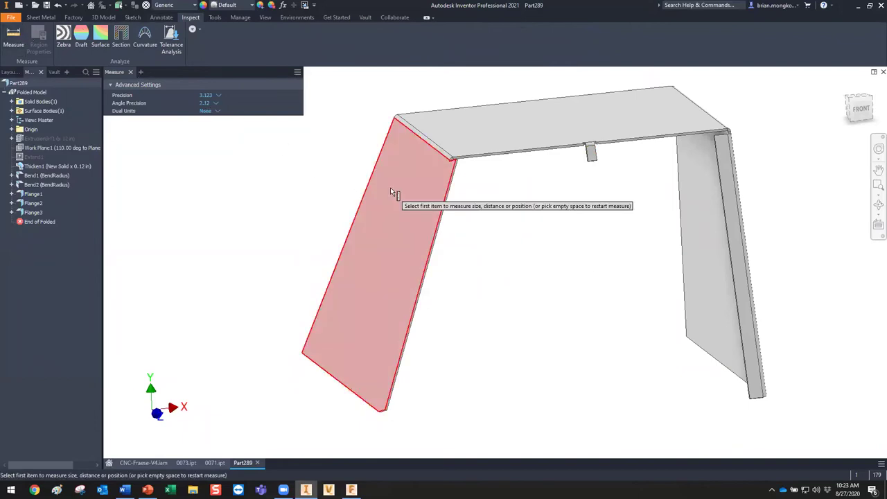
{"action": "left_click", "coordinate": [216, 105]}
{"action": "left_click", "coordinate": [219, 180]}
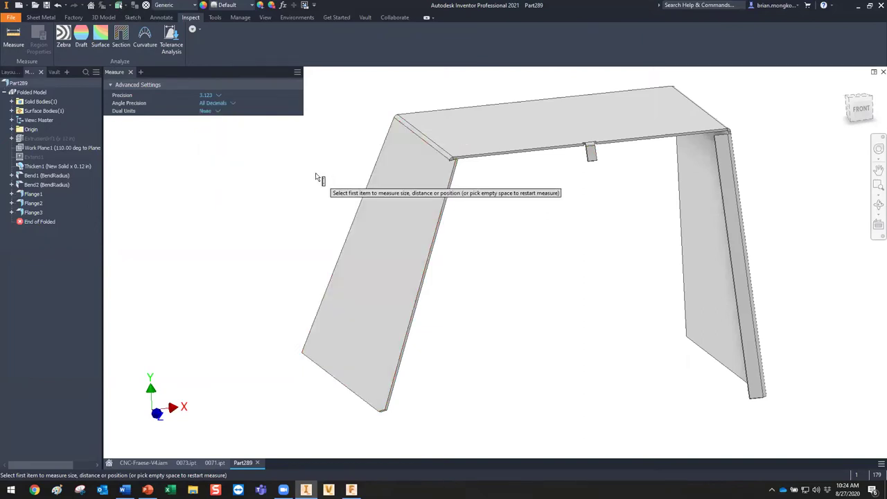
Measure the left flange to small tab angle, 98.310871731 deg, and copy the value
{"action": "left_click", "coordinate": [416, 177]}
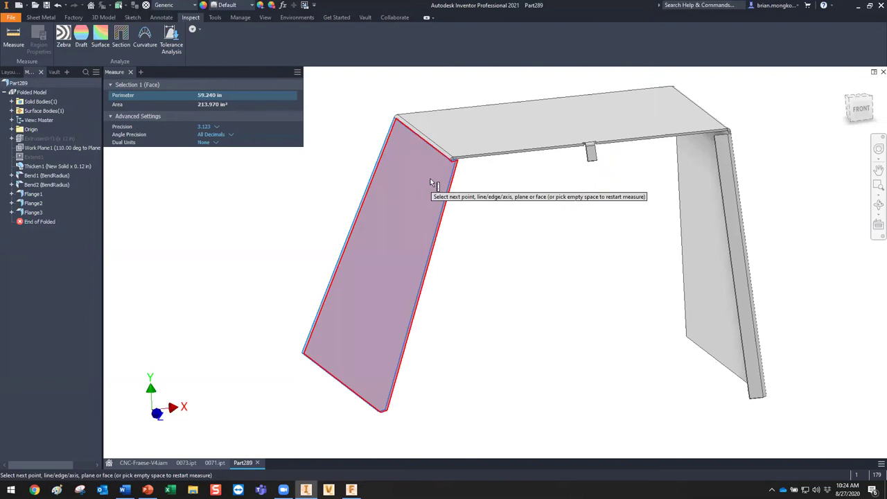
{"action": "left_click", "coordinate": [593, 154]}
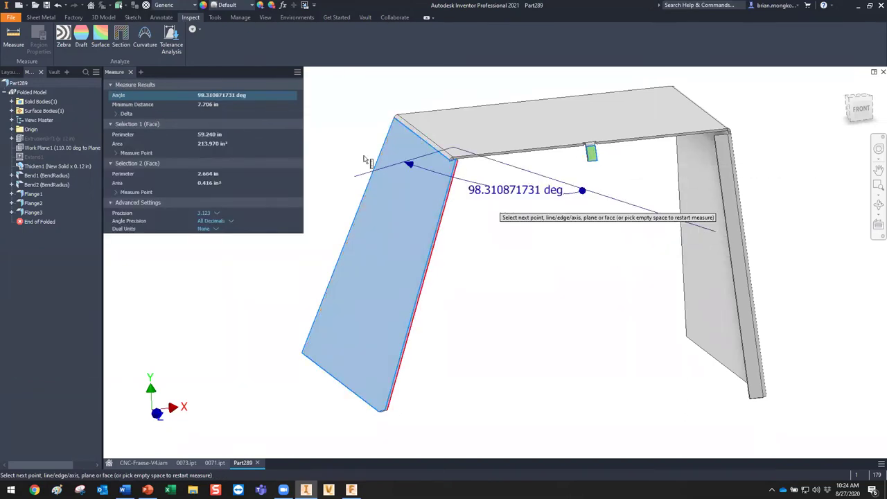
{"action": "right_click", "coordinate": [233, 100]}
{"action": "left_click", "coordinate": [253, 102]}
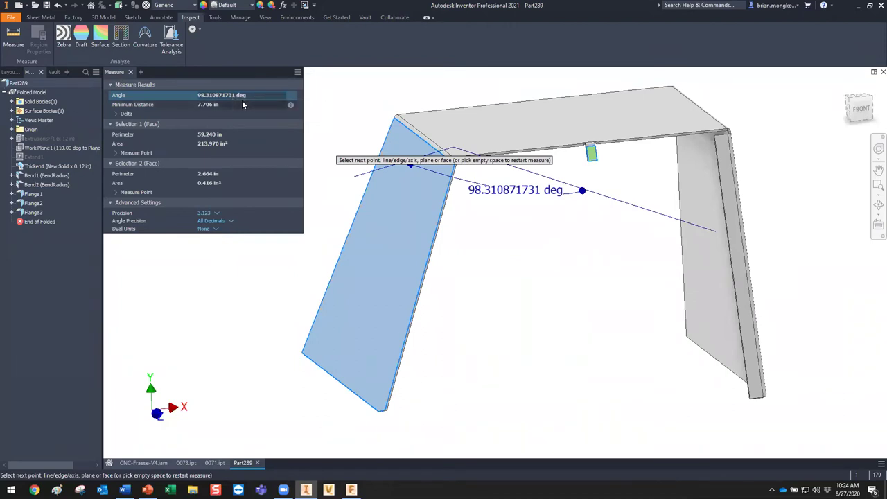
{"action": "left_click", "coordinate": [130, 72]}
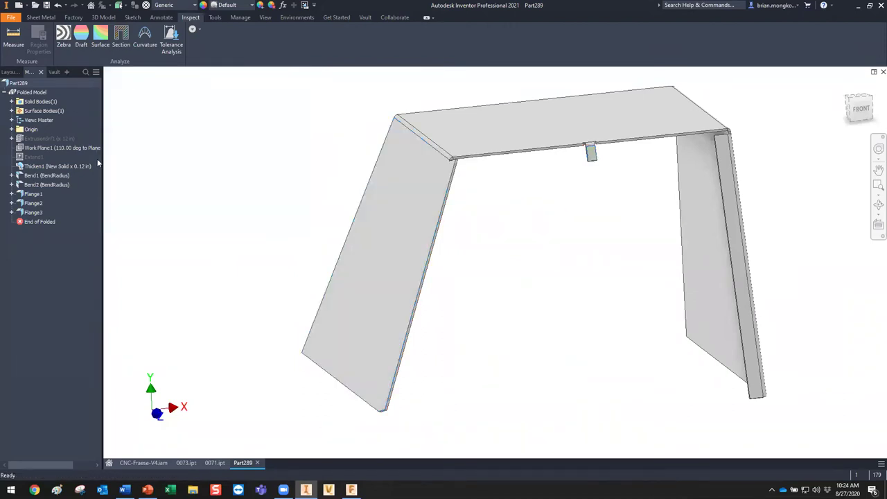
{"action": "double_click", "coordinate": [33, 213]}
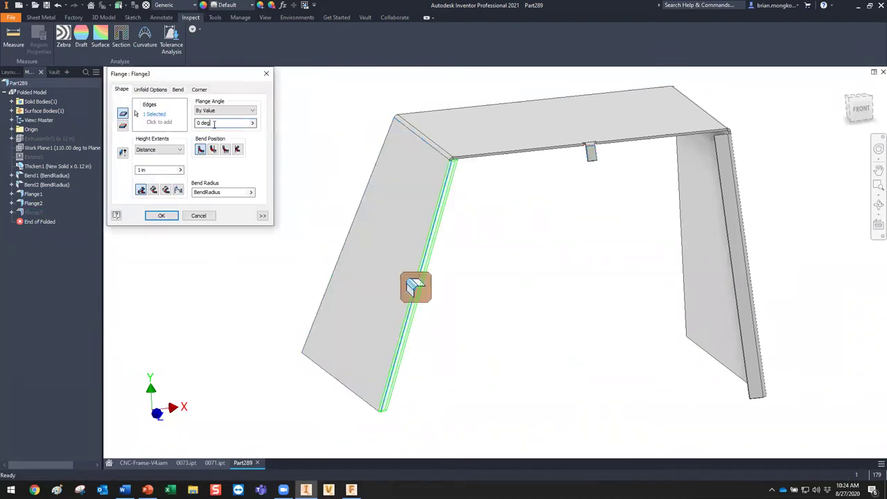
{"action": "type", "text": "98.310871731 deg"}
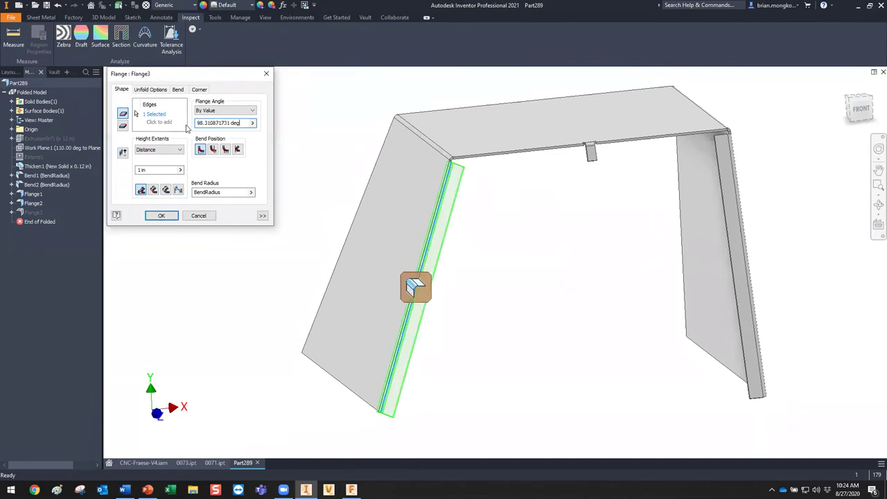
{"action": "left_click", "coordinate": [161, 215]}
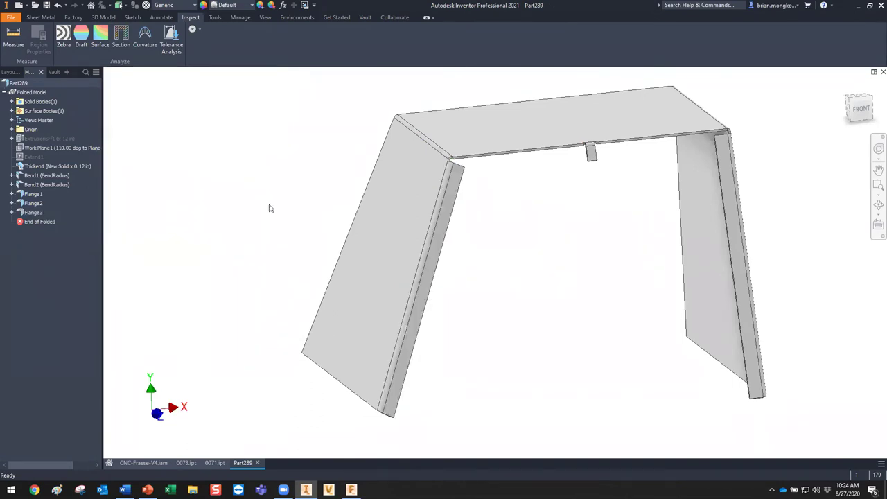
{"action": "middle_click_drag", "start_coordinate": [551, 260], "coordinate": [644, 242], "text": "shift"}
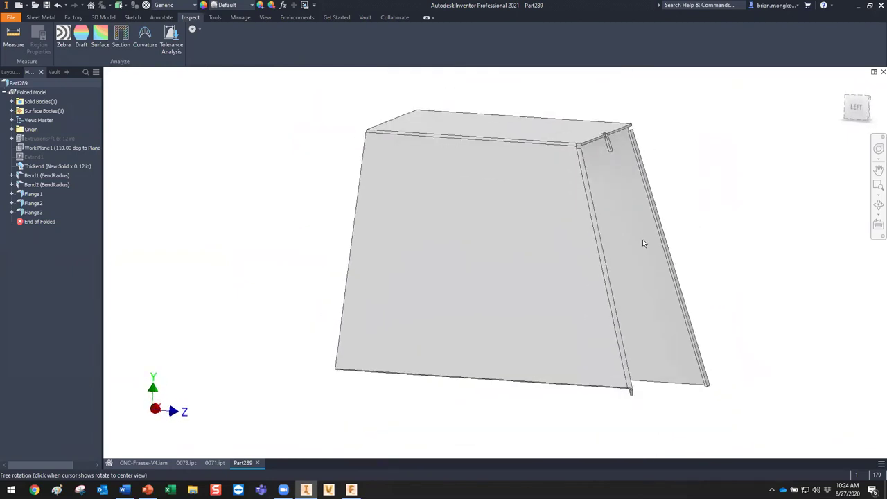
{"action": "middle_click_drag", "start_coordinate": [714, 216], "coordinate": [748, 194], "text": "shift"}
{"action": "double_click", "coordinate": [33, 212]}
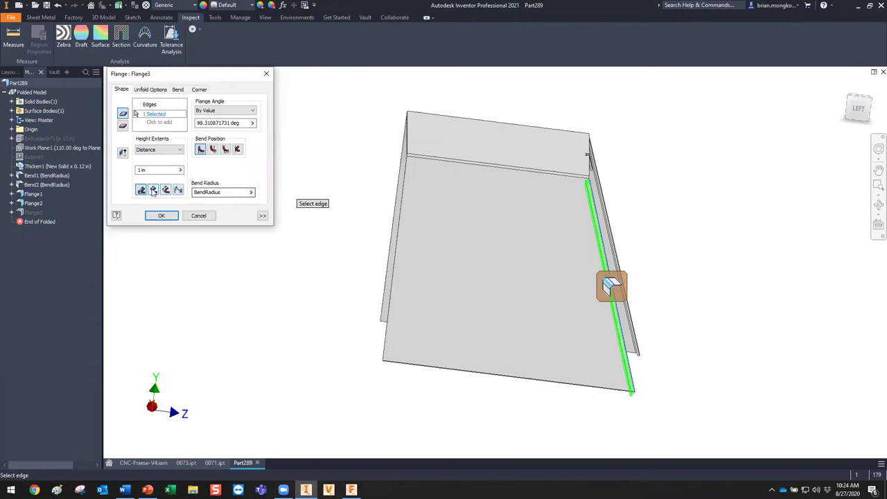
{"action": "left_click", "coordinate": [212, 150]}
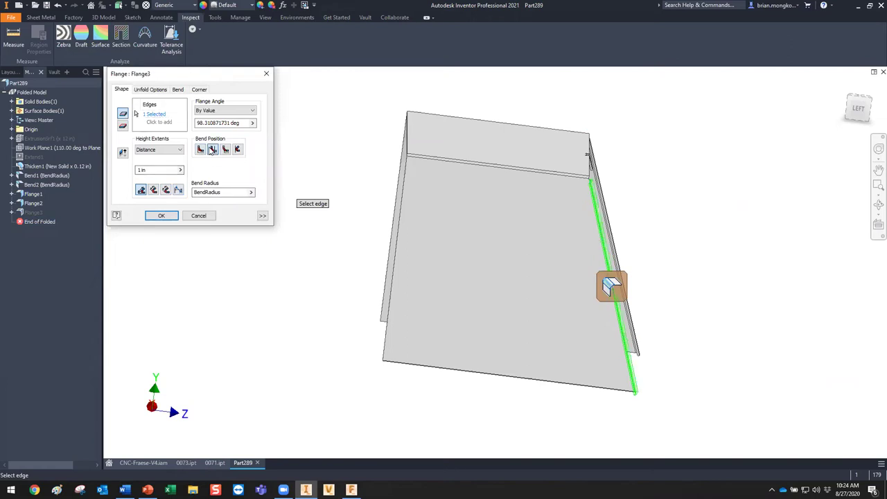
{"action": "left_click_drag", "start_coordinate": [858, 110], "coordinate": [645, 171]}
{"action": "scroll", "coordinate": [646, 171], "scroll_direction": "up", "scroll_amount": 5}
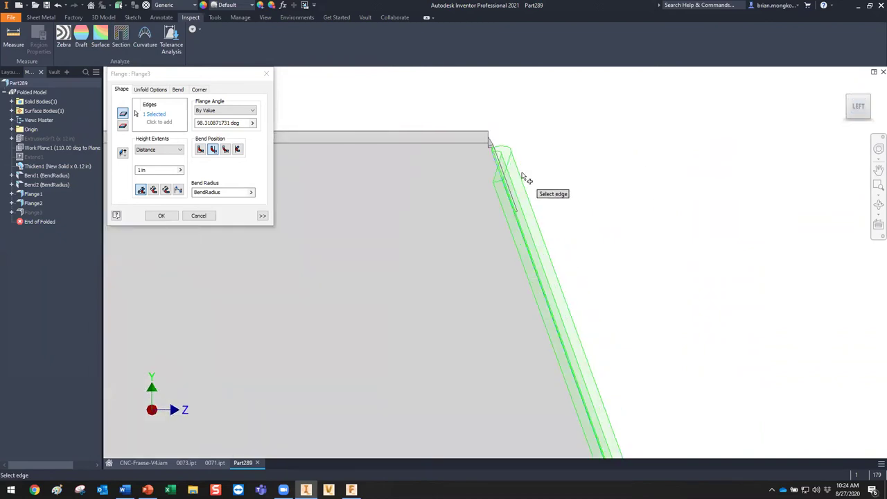
{"action": "left_click", "coordinate": [200, 150]}
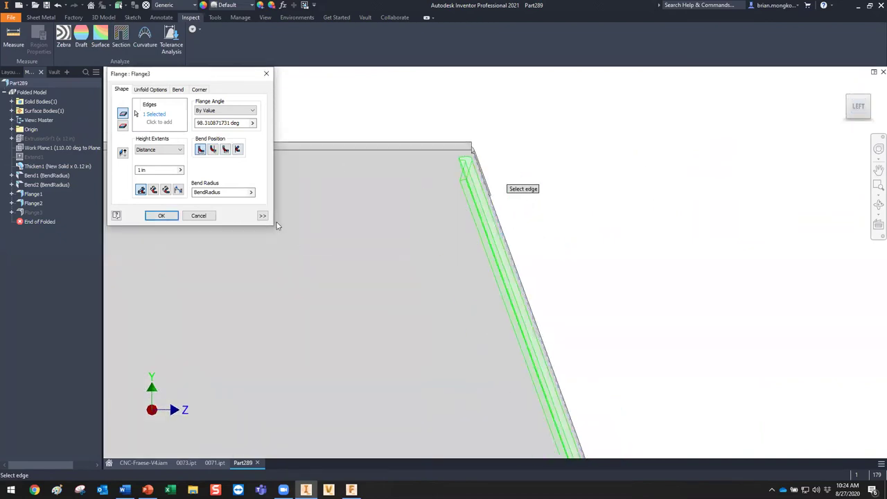
{"action": "left_click", "coordinate": [199, 215]}
{"action": "middle_click_drag", "start_coordinate": [434, 196], "coordinate": [397, 219], "text": "shift"}
{"action": "double_click", "coordinate": [33, 212]}
{"action": "double_click", "coordinate": [238, 124]}
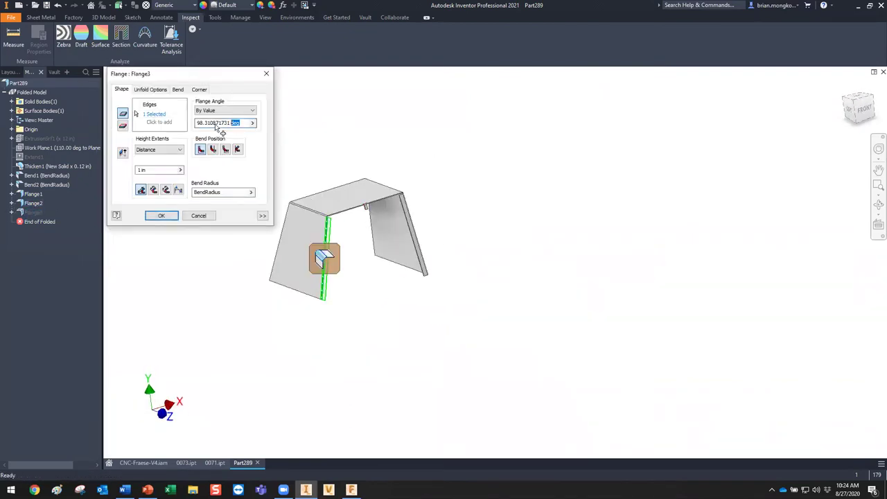
{"action": "type", "text": "0"}
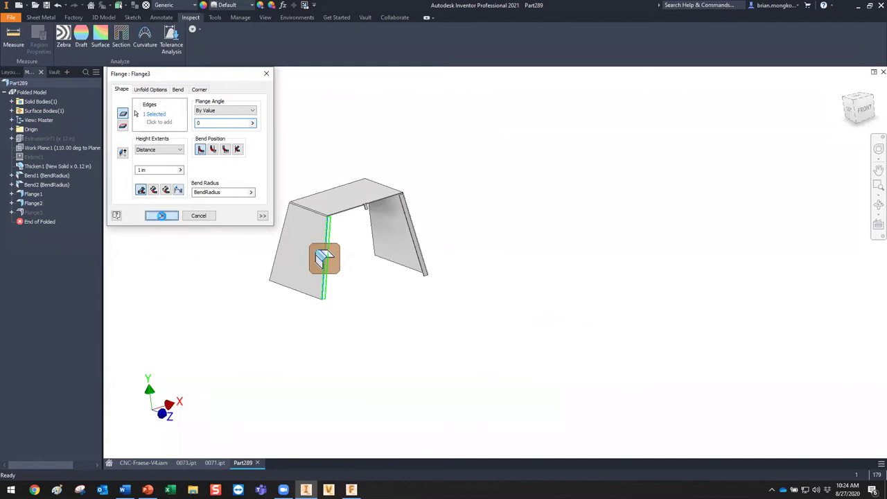
{"action": "scroll", "coordinate": [358, 242], "scroll_direction": "up", "scroll_amount": 3}
Measure the left flange and tab faces again, copy 98.310871731 deg, and close Measure
{"action": "scroll", "coordinate": [379, 243], "scroll_direction": "down", "scroll_amount": 3}
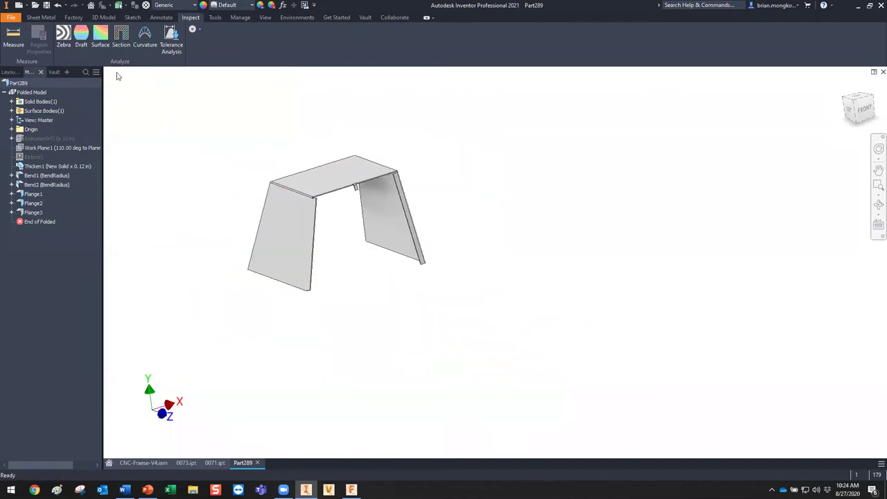
{"action": "left_click", "coordinate": [13, 38]}
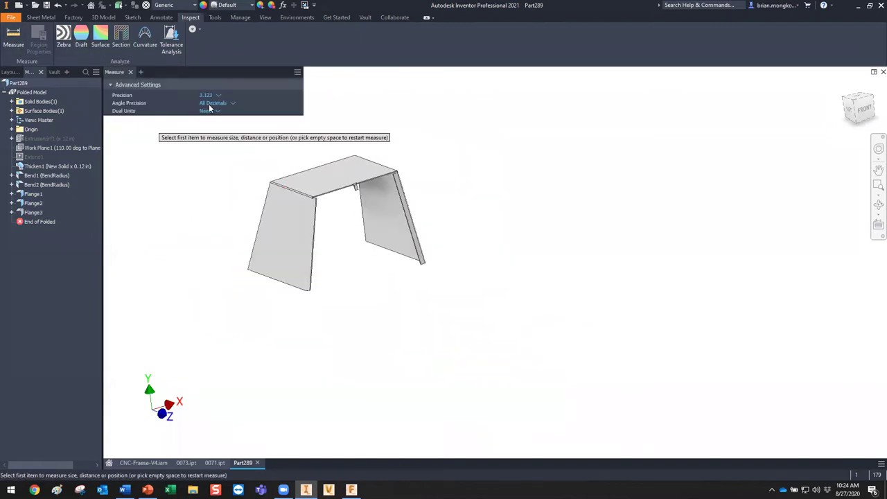
{"action": "scroll", "coordinate": [294, 231], "scroll_direction": "up", "scroll_amount": 2}
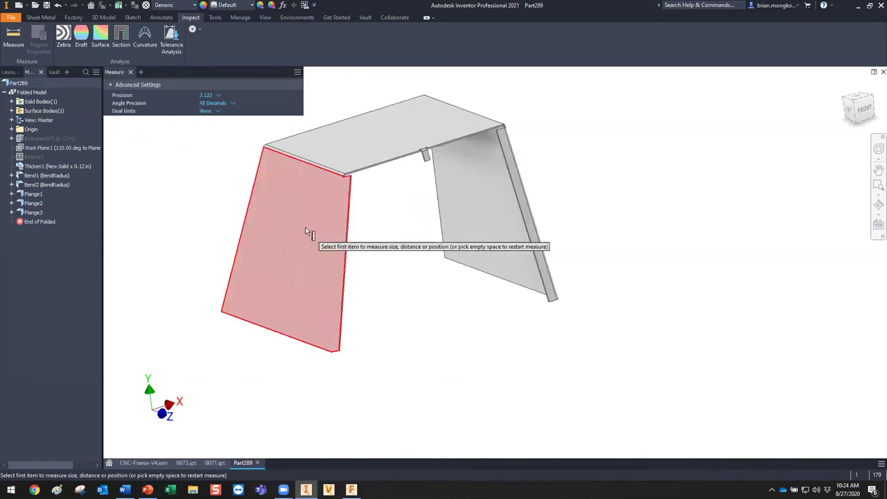
{"action": "left_click", "coordinate": [307, 234]}
{"action": "scroll", "coordinate": [436, 149], "scroll_direction": "up", "scroll_amount": 3}
{"action": "left_click", "coordinate": [434, 147]}
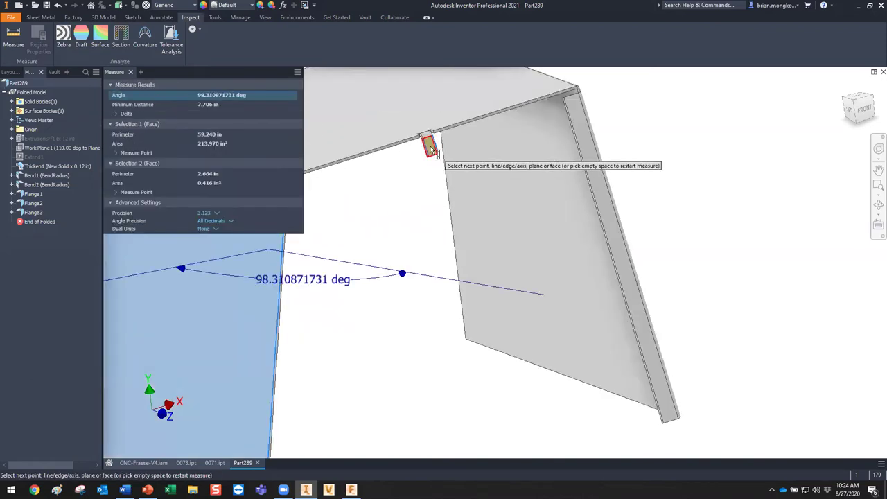
{"action": "middle_click_drag", "start_coordinate": [367, 240], "coordinate": [503, 230], "text": "shift"}
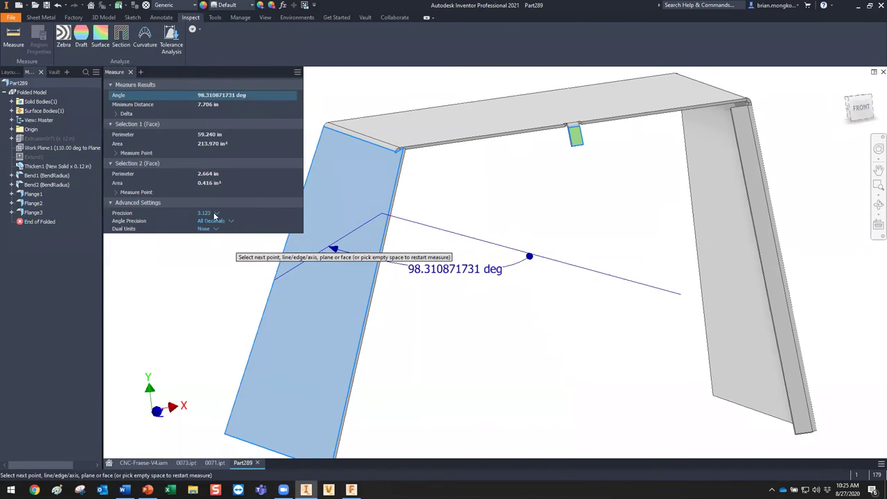
{"action": "right_click", "coordinate": [216, 96]}
{"action": "left_click", "coordinate": [238, 102]}
{"action": "left_click", "coordinate": [457, 223]}
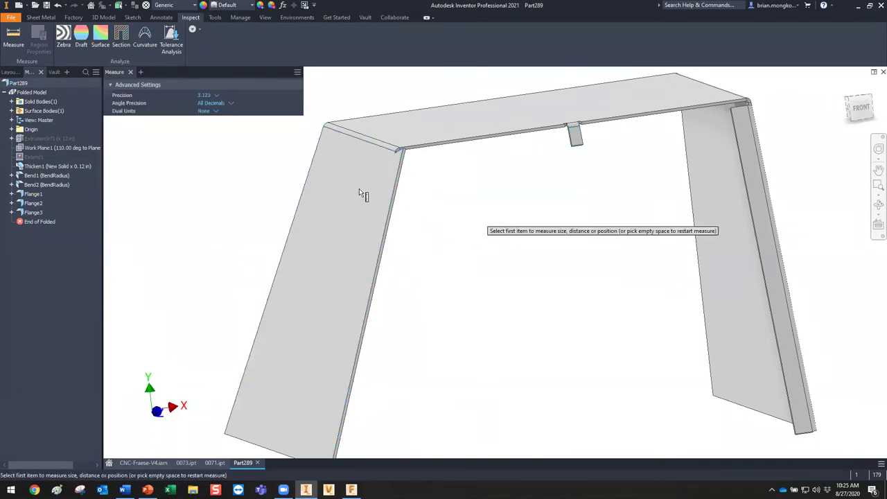
{"action": "left_click", "coordinate": [131, 73]}
Edit Flange3, paste 98.310871731 deg as its angle and flip the flange direction
{"action": "double_click", "coordinate": [30, 213]}
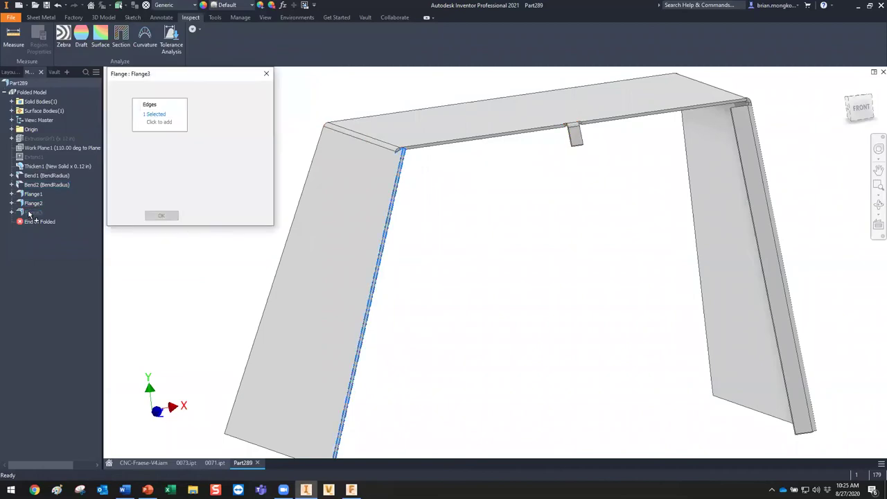
{"action": "left_click", "coordinate": [215, 124]}
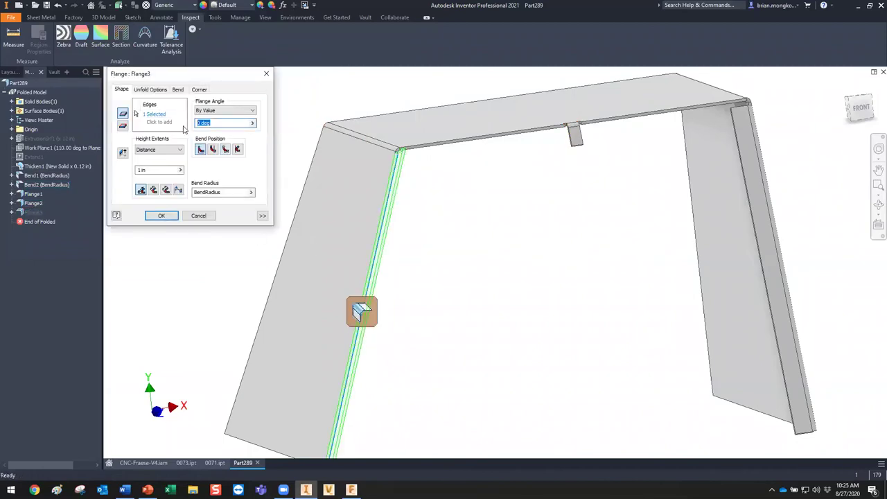
{"action": "key", "text": "ctrl+v"}
{"action": "key", "text": "F4"}
{"action": "left_click_drag", "start_coordinate": [460, 252], "coordinate": [529, 248]}
{"action": "left_click", "coordinate": [122, 153]}
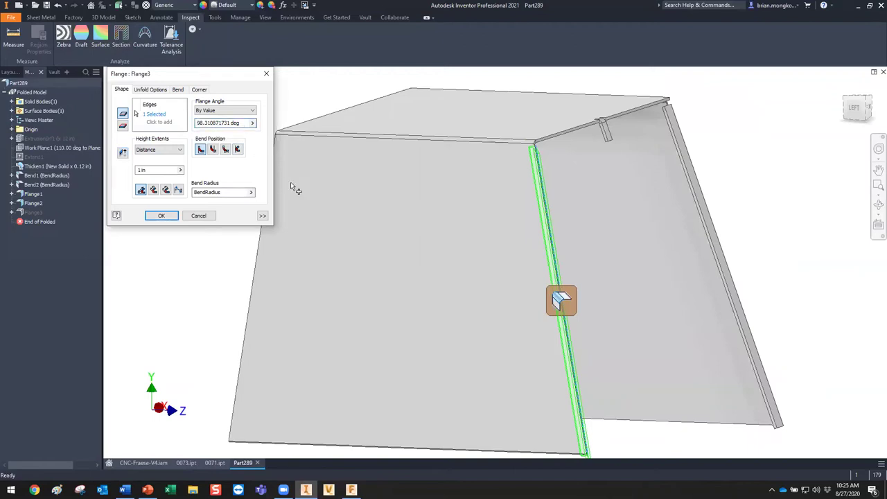
Change Flange3's angle to the expression 180-98.310871731 deg and apply it
{"action": "left_click", "coordinate": [198, 123]}
{"action": "type", "text": "180-"}
{"action": "middle_click_drag", "start_coordinate": [704, 237], "coordinate": [733, 232], "text": "shift"}
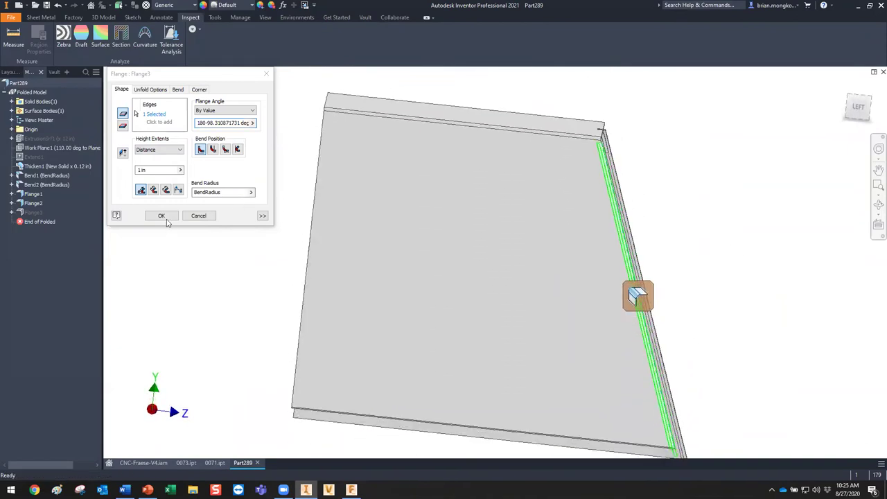
{"action": "left_click", "coordinate": [160, 216]}
{"action": "middle_click_drag", "start_coordinate": [669, 196], "coordinate": [515, 187], "text": "shift"}
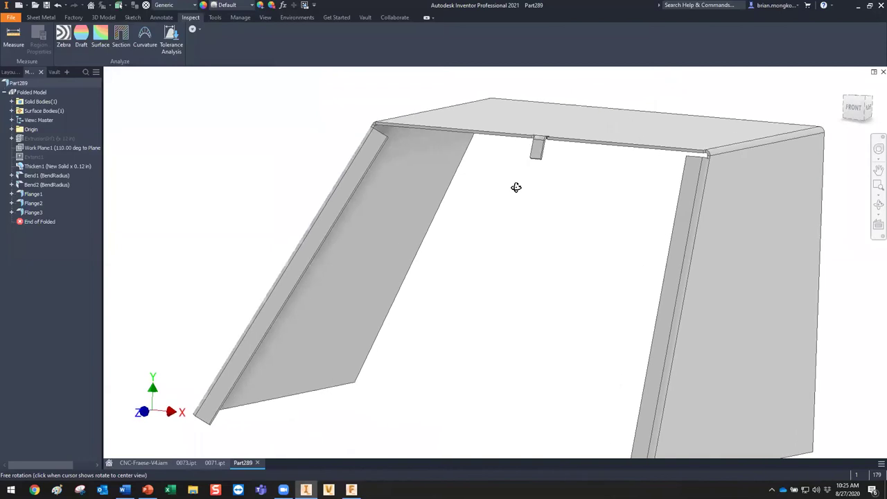
Add a default-gap Corner Seam between the small tab edge and the adjacent corner edge
{"action": "left_click", "coordinate": [48, 18]}
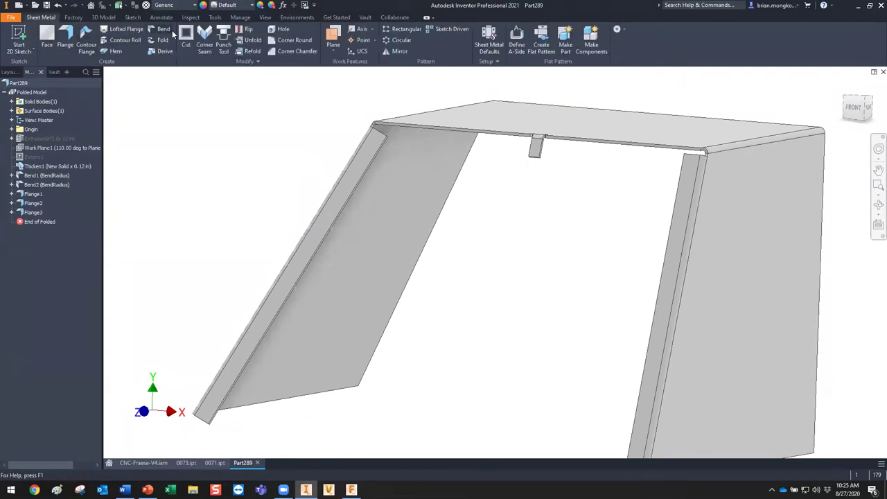
{"action": "left_click", "coordinate": [204, 43]}
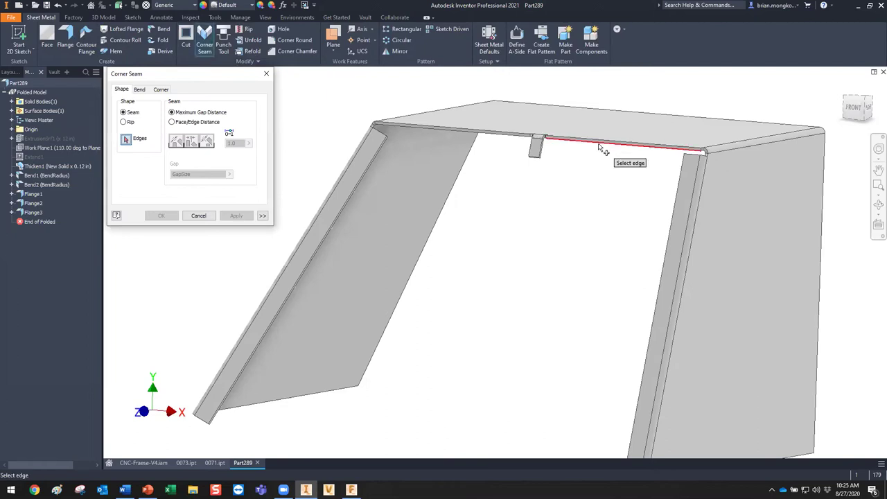
{"action": "scroll", "coordinate": [558, 143], "scroll_direction": "down", "scroll_amount": 3}
{"action": "left_click", "coordinate": [513, 149]}
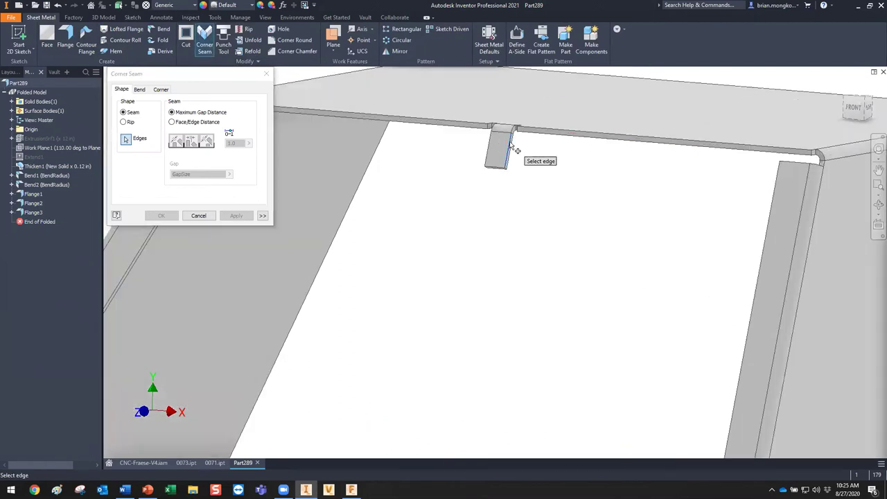
{"action": "left_click", "coordinate": [791, 165]}
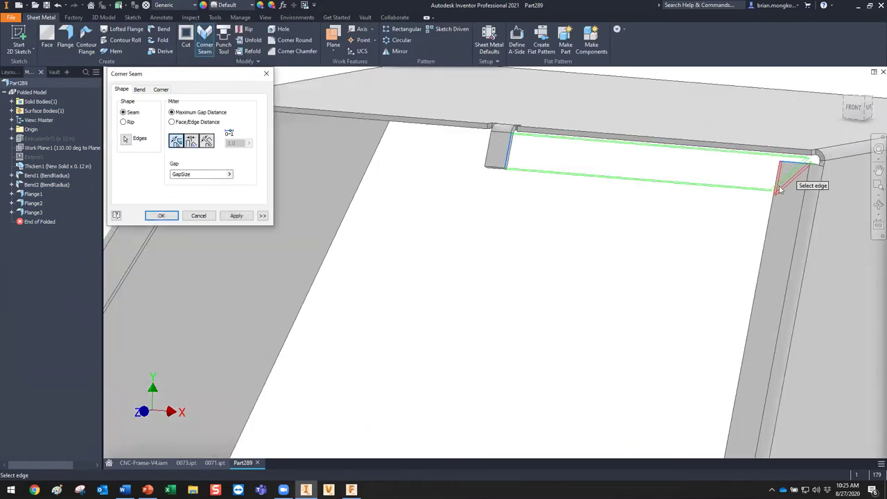
{"action": "left_click", "coordinate": [235, 215]}
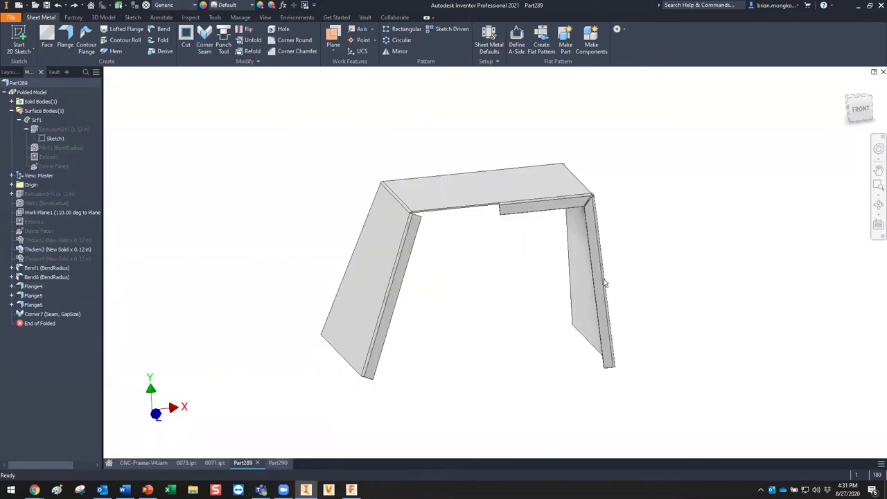
{"action": "scroll", "coordinate": [468, 251], "scroll_direction": "down", "scroll_amount": 4}
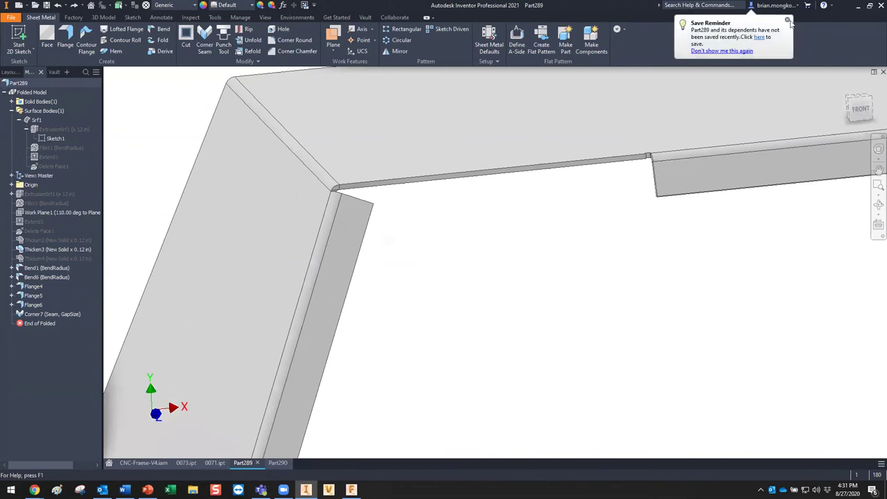
Dismiss the save reminder and orbit around the corner to inspect it
{"action": "left_click", "coordinate": [788, 21]}
{"action": "middle_click_drag", "start_coordinate": [485, 194], "coordinate": [362, 242], "text": "shift"}
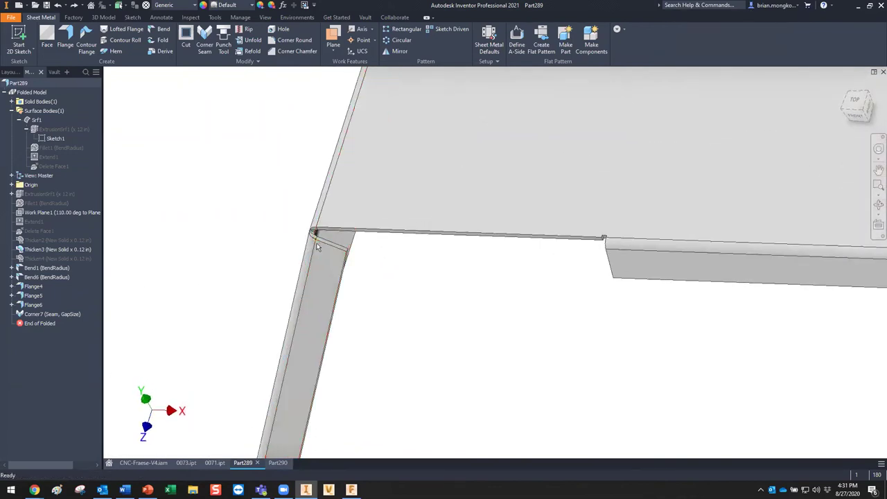
{"action": "scroll", "coordinate": [334, 247], "scroll_direction": "down", "scroll_amount": 1}
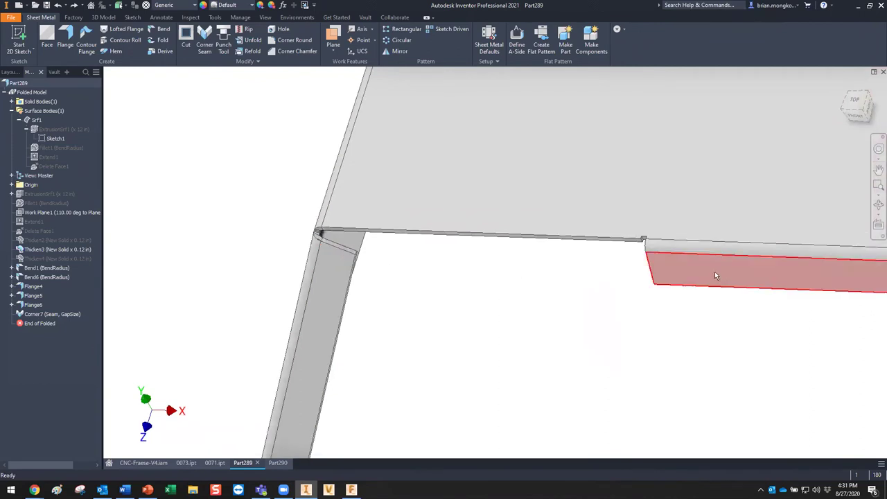
{"action": "scroll", "coordinate": [319, 232], "scroll_direction": "down", "scroll_amount": 3}
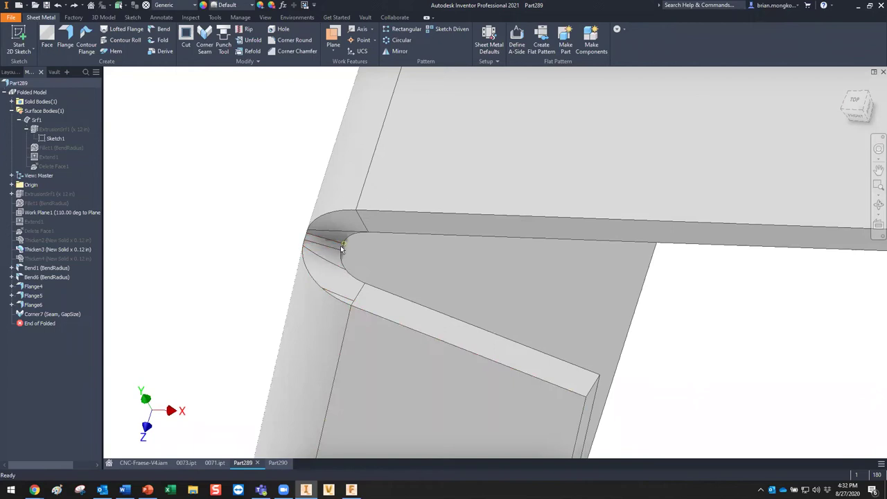
{"action": "key", "text": "F5"}
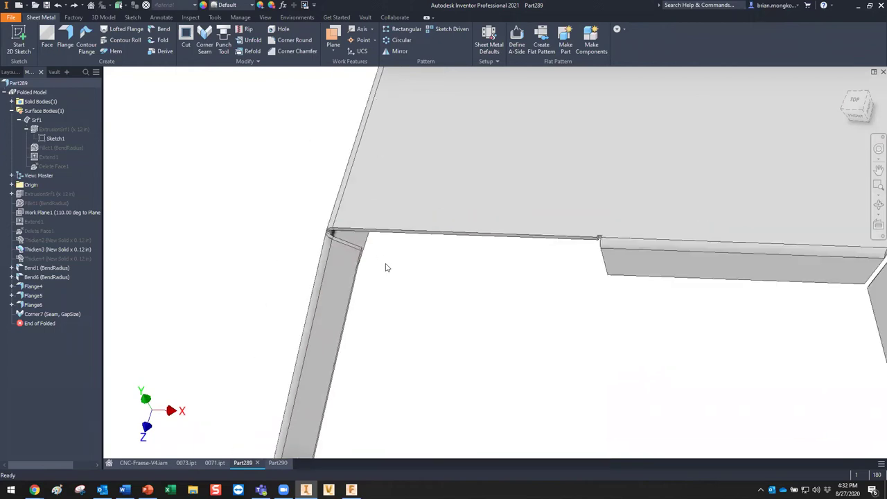
{"action": "key", "text": "F5"}
{"action": "middle_click_drag", "start_coordinate": [460, 296], "coordinate": [516, 275], "text": "shift"}
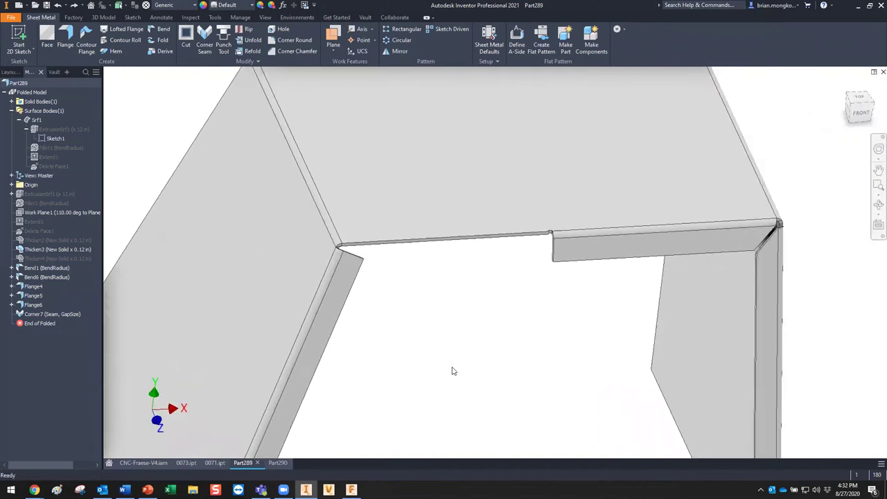
{"action": "key", "text": "F5"}
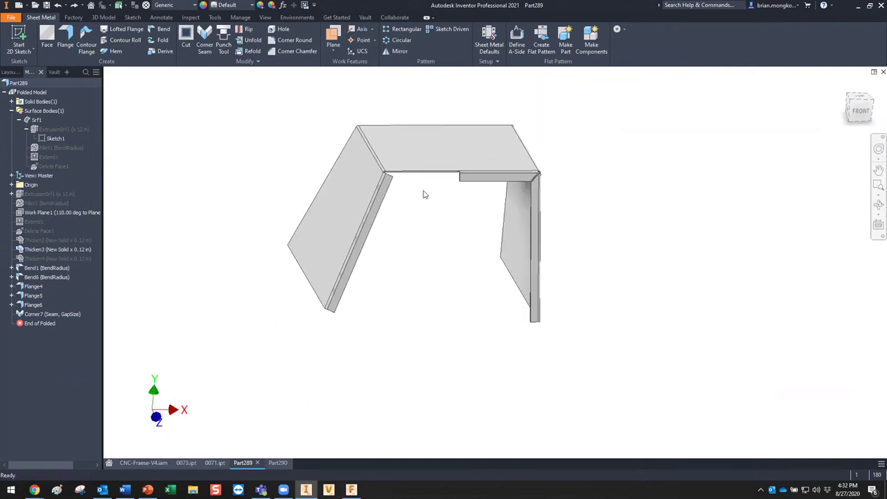
Delete Flange6, Flange4, Flange5 and the corner seam together
{"action": "left_click", "coordinate": [321, 268]}
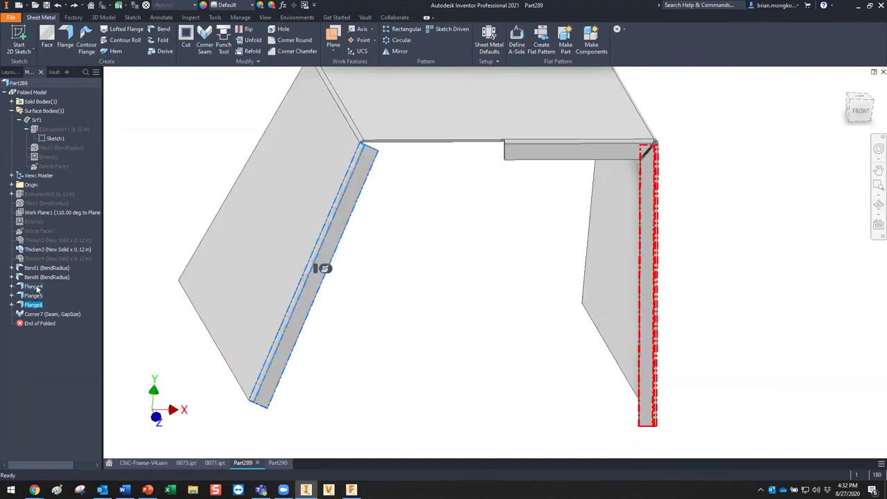
{"action": "left_click", "coordinate": [36, 290], "text": "shift"}
{"action": "key", "text": "Delete"}
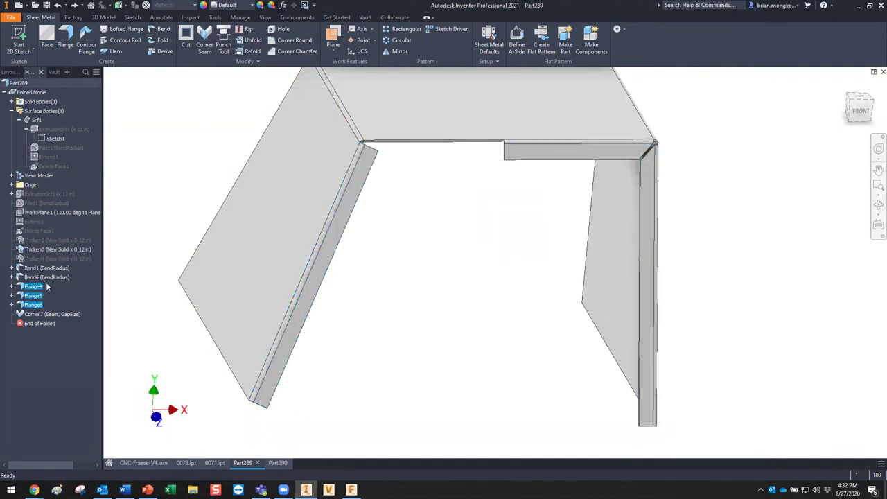
{"action": "middle_click_drag", "start_coordinate": [407, 280], "coordinate": [365, 148], "text": "shift"}
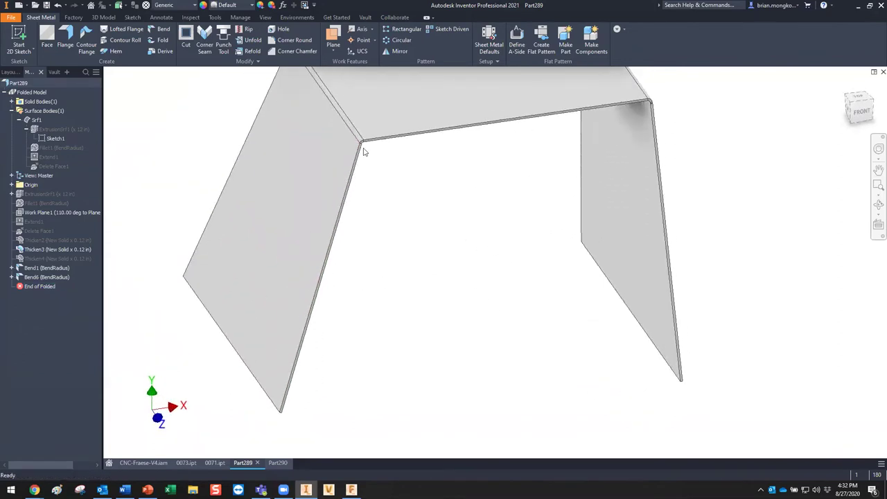
Create Work Plane3 through two coplanar panel edges and start a 2D sketch on it
{"action": "left_click", "coordinate": [337, 54]}
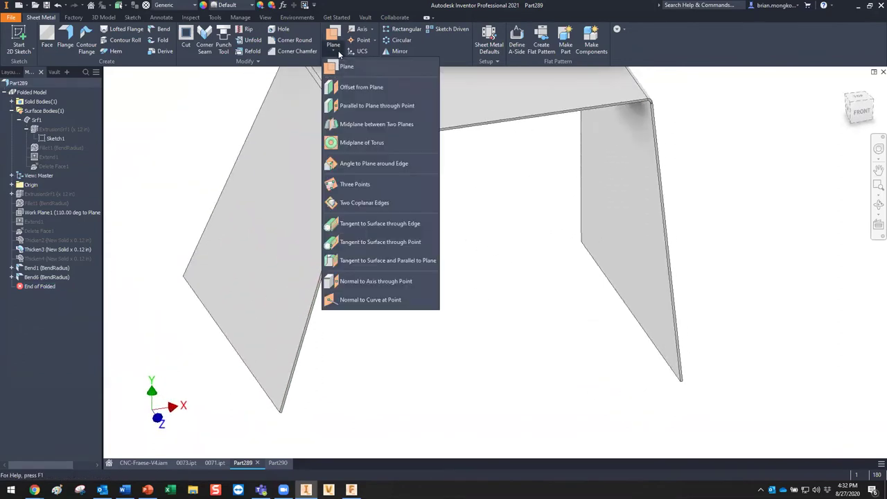
{"action": "left_click", "coordinate": [363, 203]}
{"action": "left_click", "coordinate": [659, 180]}
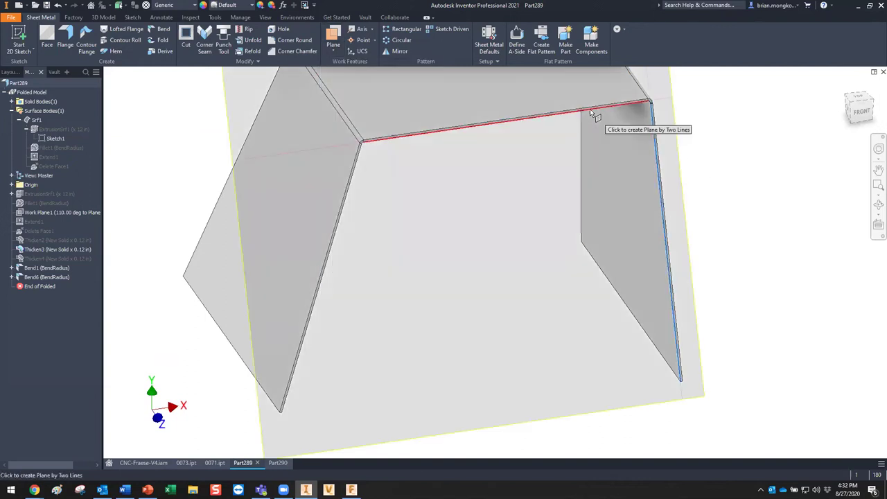
{"action": "left_click", "coordinate": [590, 109]}
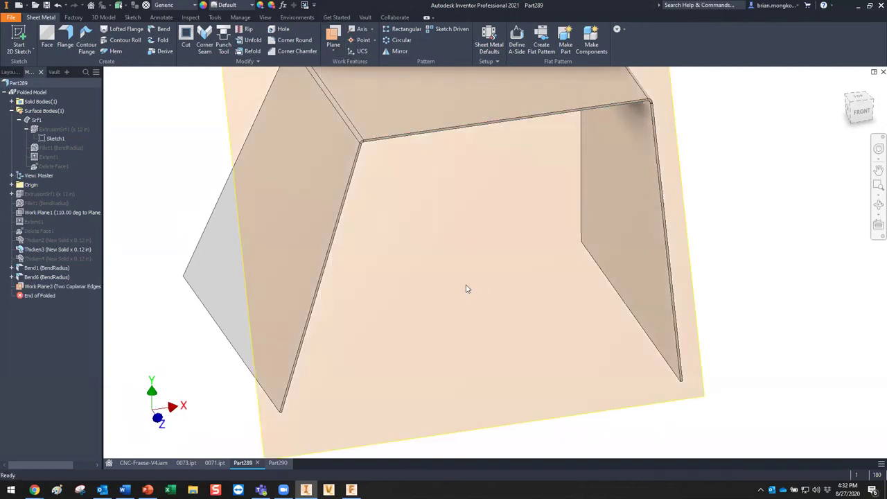
{"action": "scroll", "coordinate": [467, 289], "scroll_direction": "up", "scroll_amount": 3}
{"action": "scroll", "coordinate": [470, 236], "scroll_direction": "down", "scroll_amount": 2}
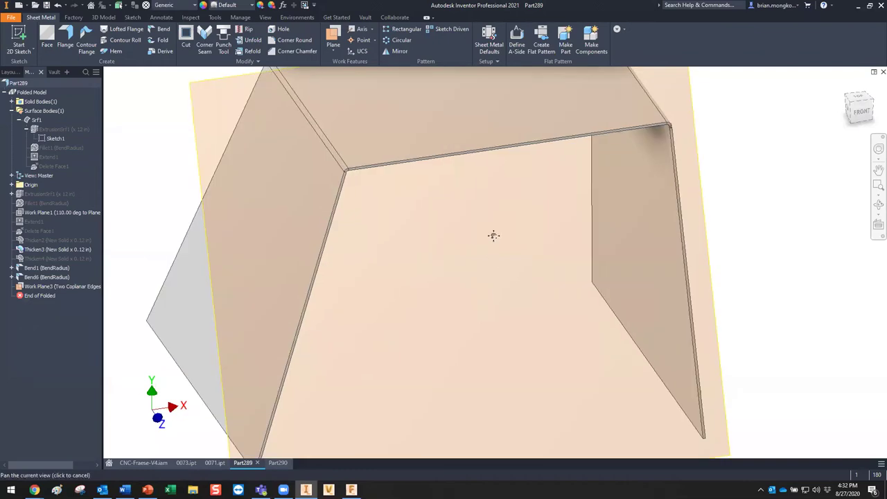
{"action": "scroll", "coordinate": [492, 236], "scroll_direction": "up", "scroll_amount": 1}
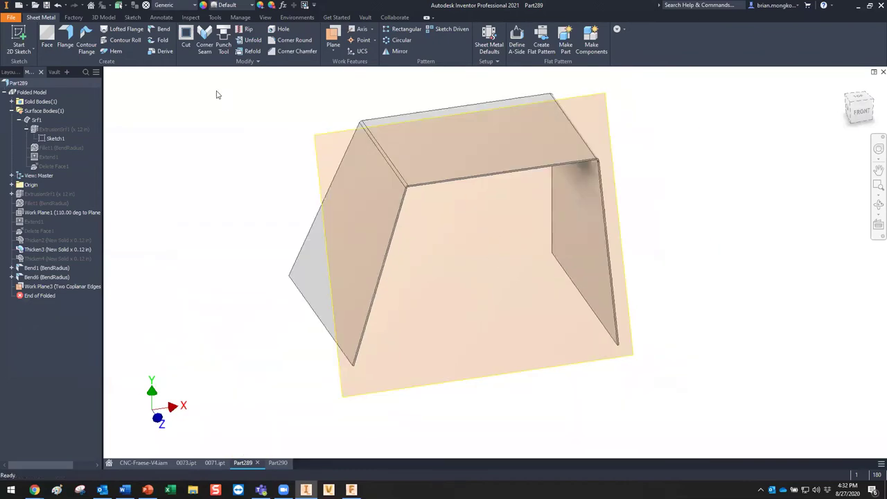
{"action": "left_click", "coordinate": [19, 38]}
{"action": "left_click", "coordinate": [347, 131]}
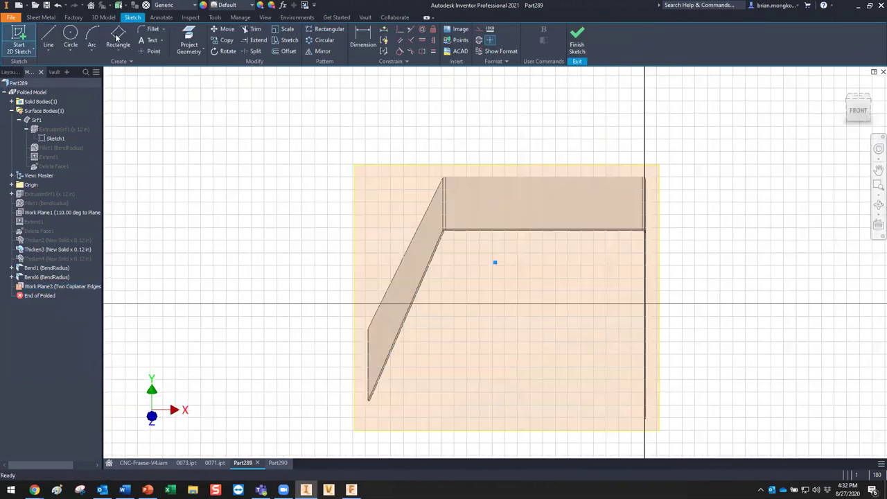
Draw three rectangles: on the right wall, below the top wall, and rotated beside the slanted wall
{"action": "key", "text": "r"}
{"action": "scroll", "coordinate": [575, 279], "scroll_direction": "up", "scroll_amount": 4}
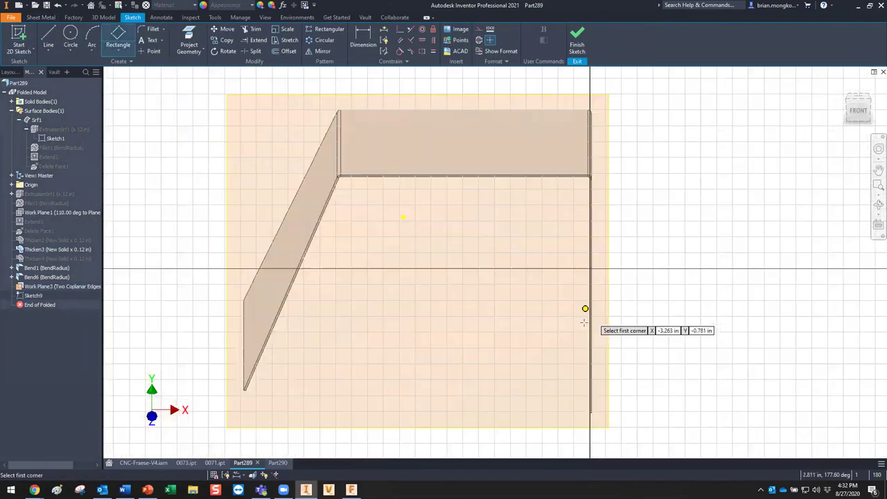
{"action": "left_click", "coordinate": [563, 275]}
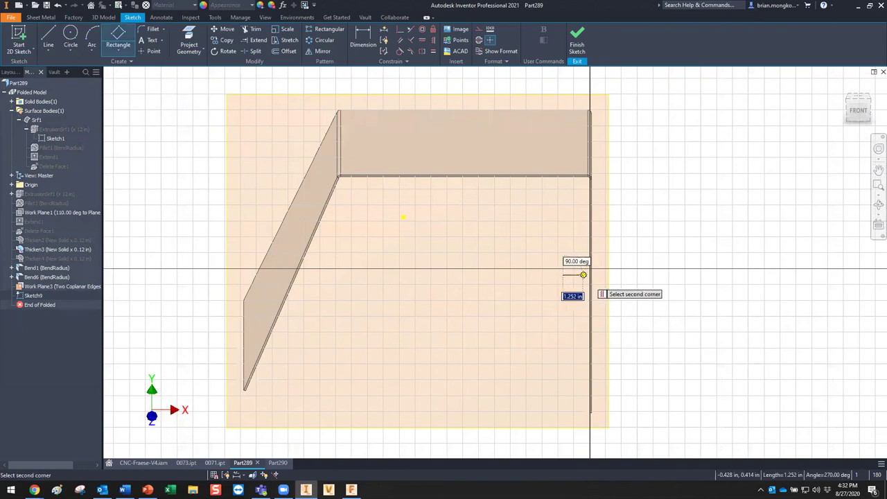
{"action": "left_click", "coordinate": [583, 334]}
{"action": "left_click", "coordinate": [432, 184]}
{"action": "left_click", "coordinate": [477, 184]}
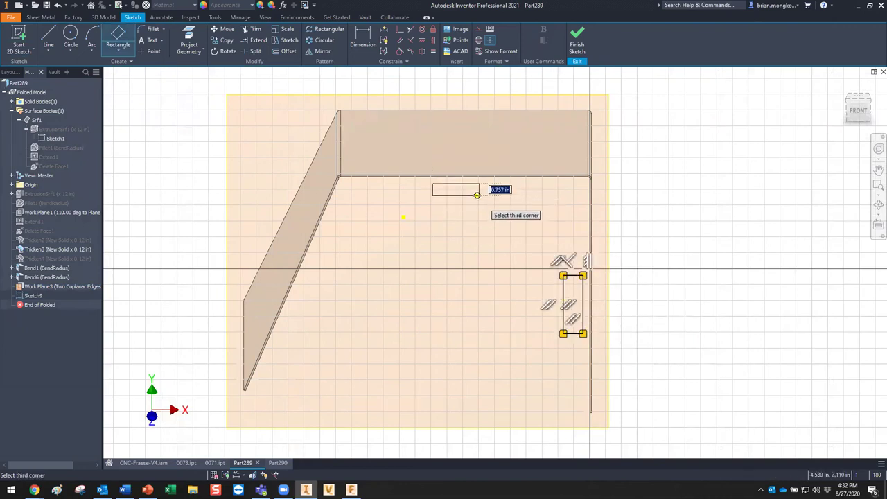
{"action": "left_click", "coordinate": [478, 196]}
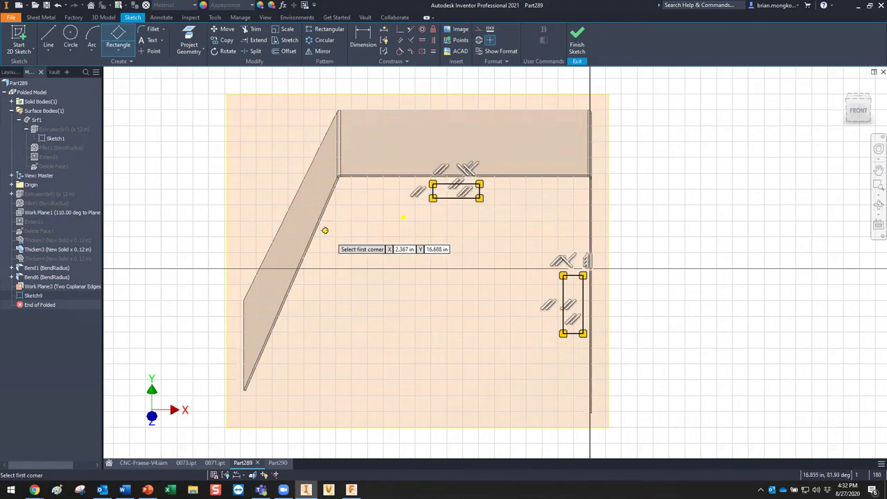
{"action": "left_click", "coordinate": [324, 229]}
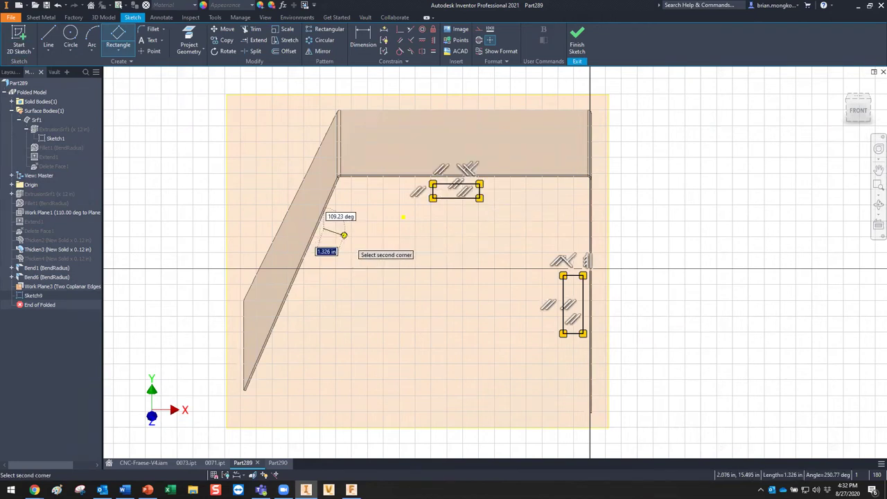
{"action": "left_click", "coordinate": [340, 236]}
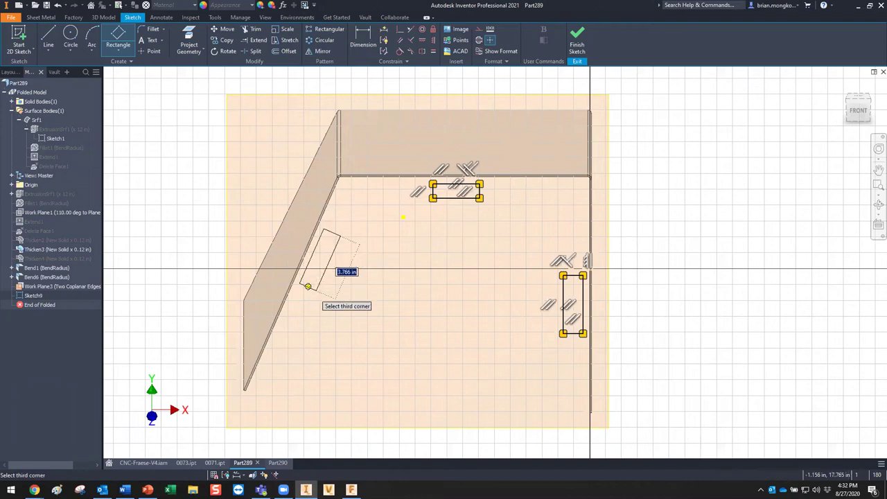
{"action": "left_click", "coordinate": [309, 288]}
{"action": "key", "text": "Escape"}
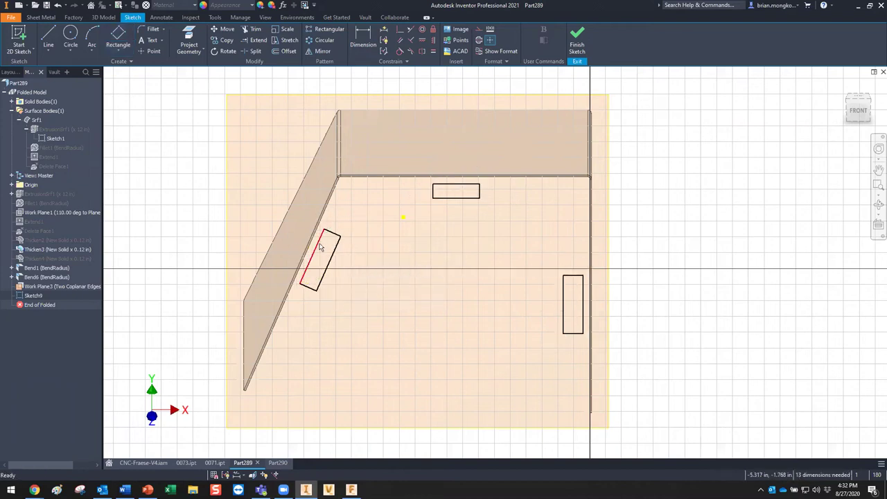
Constrain the rotated rectangle's edge parallel to the slanted wall edge
{"action": "left_click", "coordinate": [399, 39]}
{"action": "left_click", "coordinate": [308, 251]}
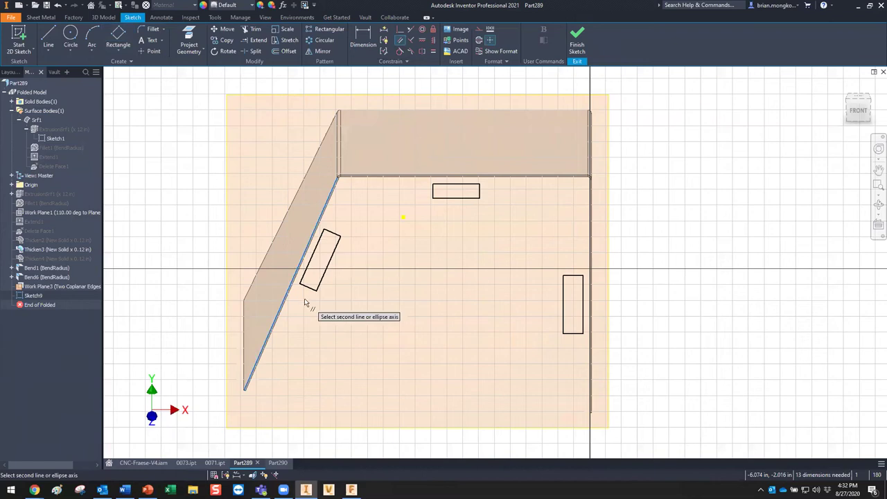
{"action": "left_click", "coordinate": [313, 258]}
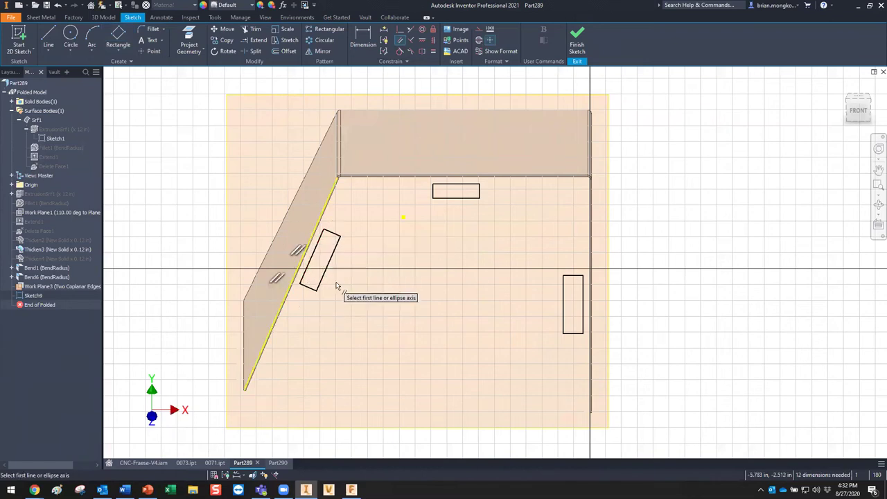
{"action": "key", "text": "Escape"}
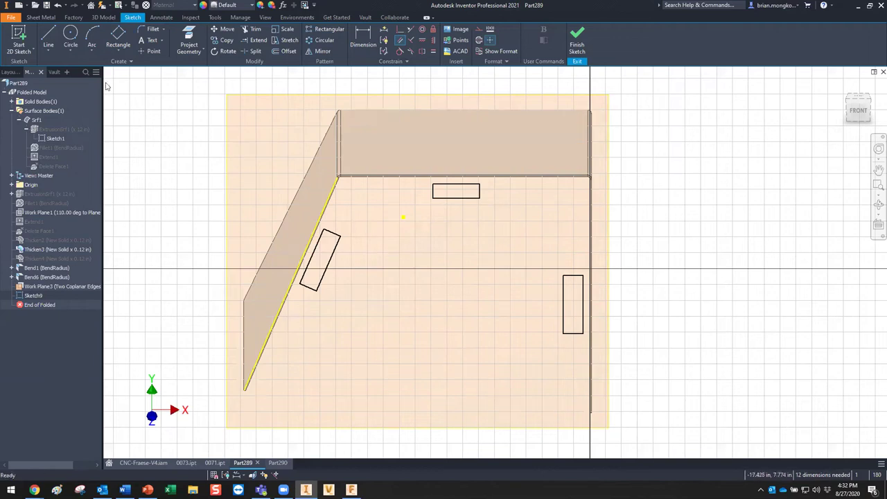
Create sheet-metal Face tabs from the three sketched rectangles
{"action": "left_click", "coordinate": [41, 16]}
{"action": "left_click", "coordinate": [47, 38]}
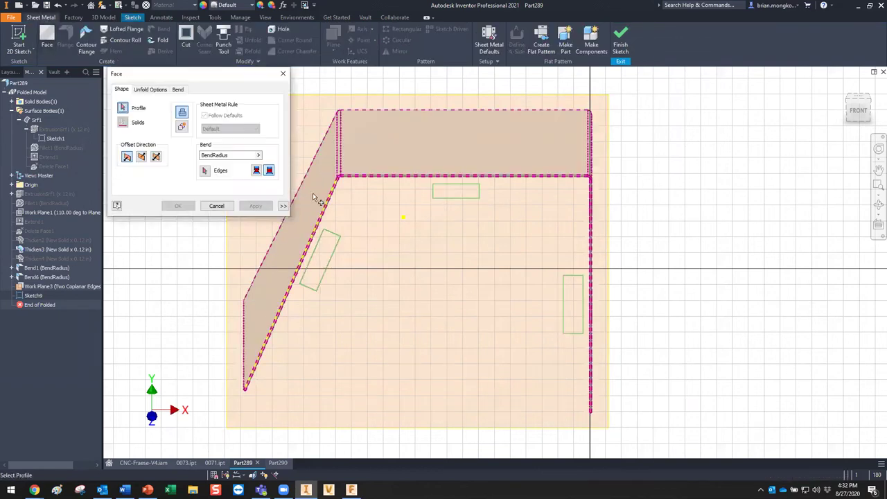
{"action": "left_click", "coordinate": [317, 258]}
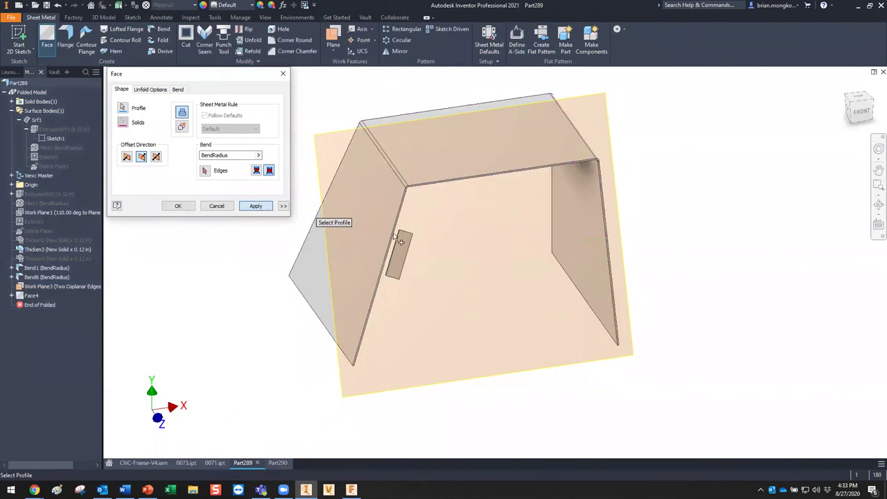
{"action": "left_click", "coordinate": [594, 260]}
{"action": "left_click", "coordinate": [254, 206]}
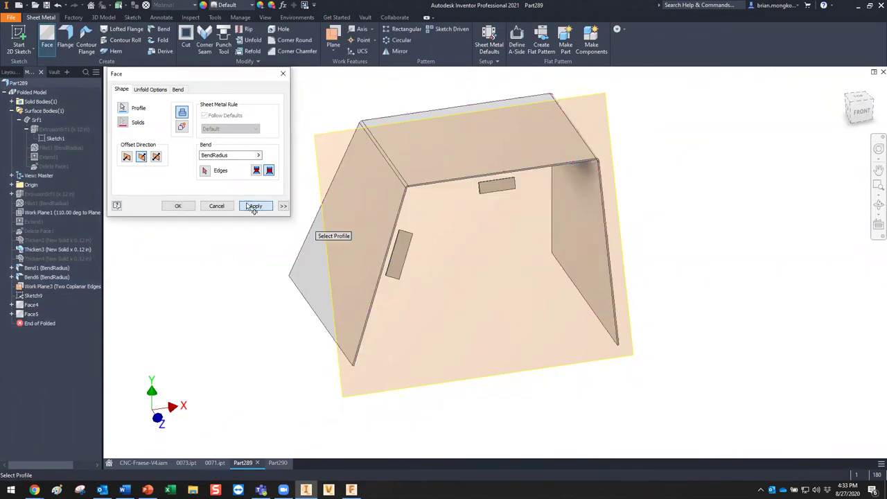
{"action": "left_click", "coordinate": [214, 207]}
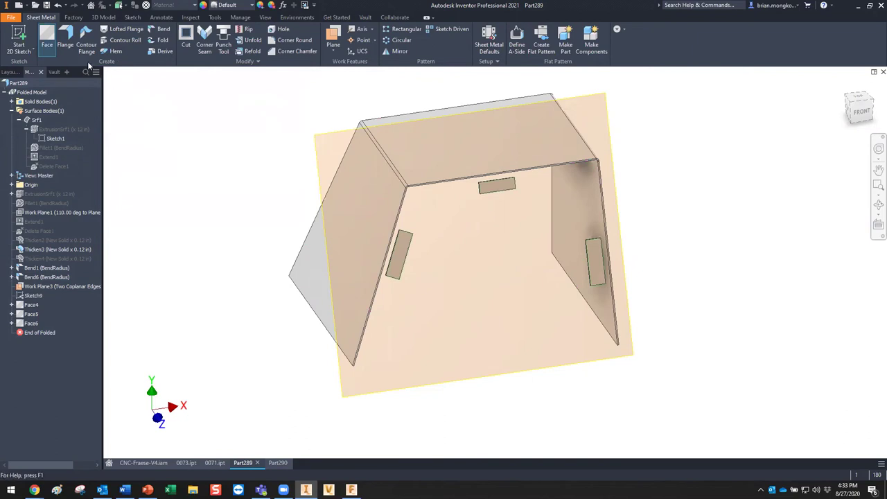
Bend the slanted, top and right tabs onto their walls, creating Bend16–Bend18
{"action": "left_click", "coordinate": [161, 29]}
{"action": "scroll", "coordinate": [383, 248], "scroll_direction": "up", "scroll_amount": 3}
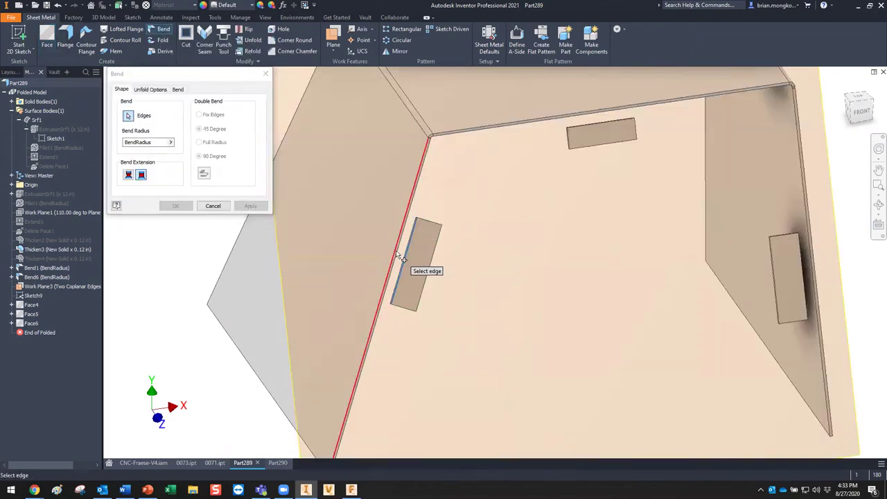
{"action": "left_click", "coordinate": [414, 243]}
{"action": "left_click", "coordinate": [250, 206]}
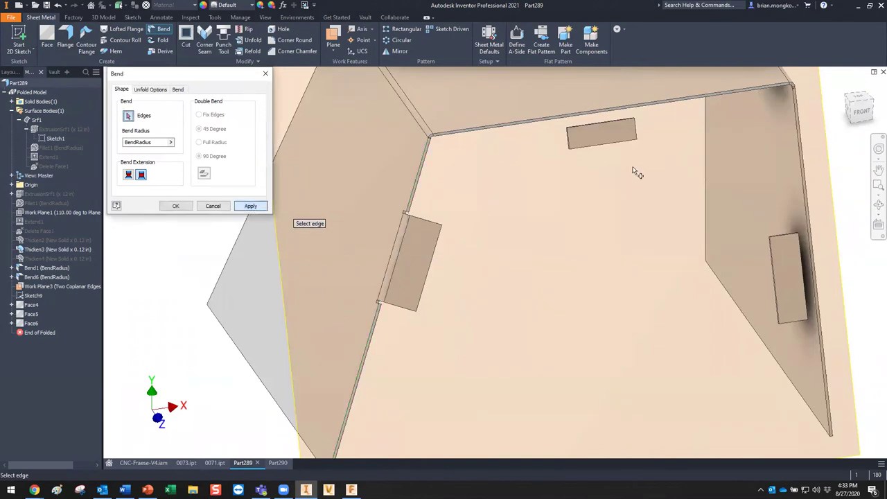
{"action": "left_click", "coordinate": [594, 113]}
{"action": "left_click", "coordinate": [250, 206]}
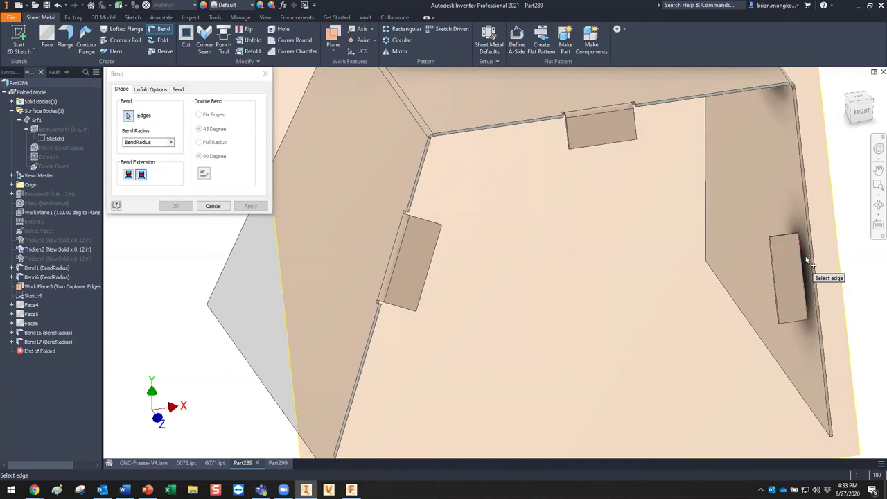
{"action": "left_click", "coordinate": [809, 277]}
{"action": "left_click", "coordinate": [250, 205]}
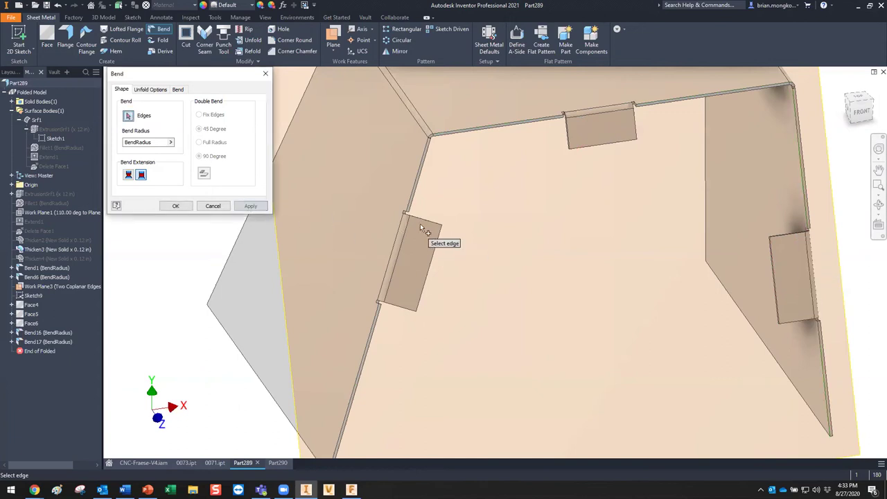
{"action": "scroll", "coordinate": [481, 249], "scroll_direction": "down", "scroll_amount": 3}
{"action": "left_click", "coordinate": [213, 206]}
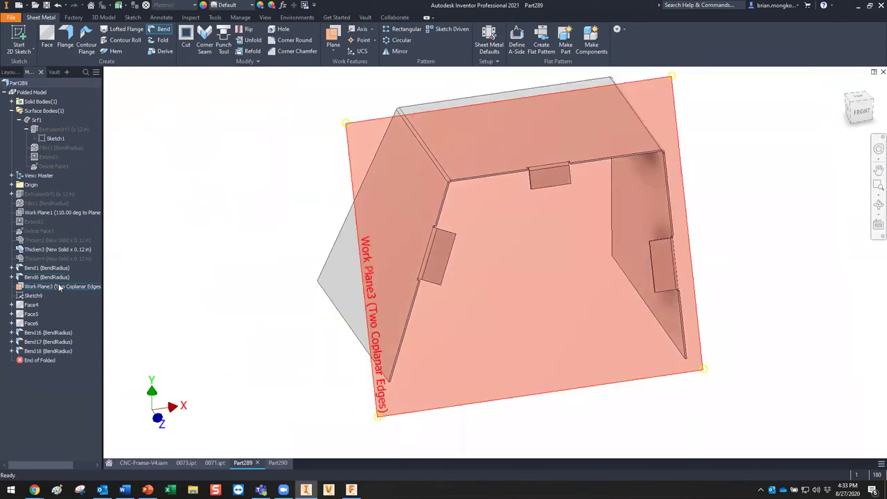
Hide Work Plane3 and seam the first tab corner, creating Corner8
{"action": "right_click", "coordinate": [60, 287]}
{"action": "left_click", "coordinate": [78, 362]}
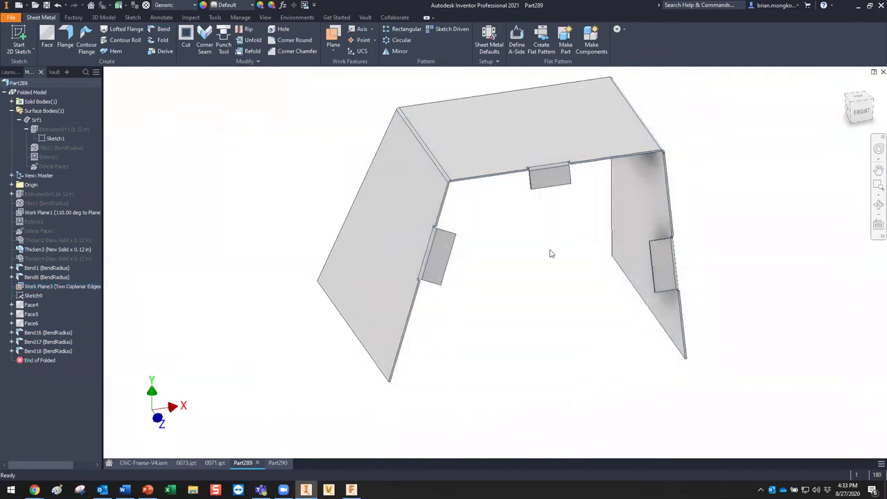
{"action": "left_click", "coordinate": [205, 43]}
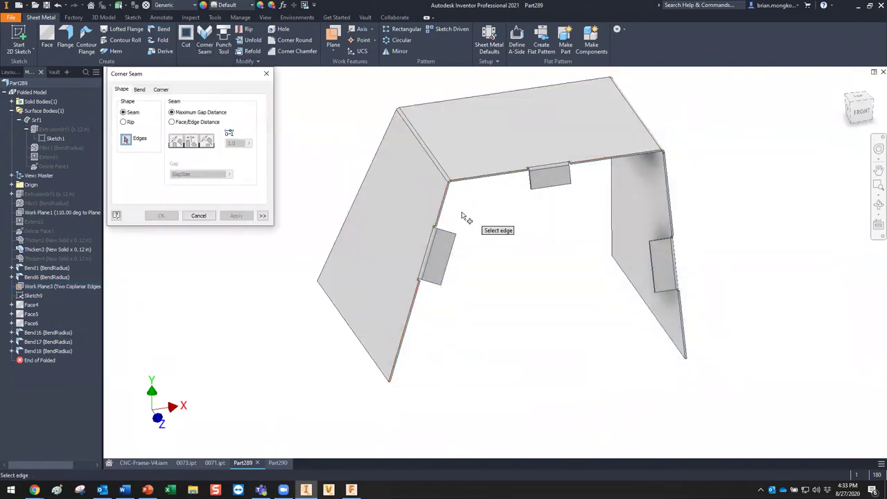
{"action": "left_click", "coordinate": [660, 240]}
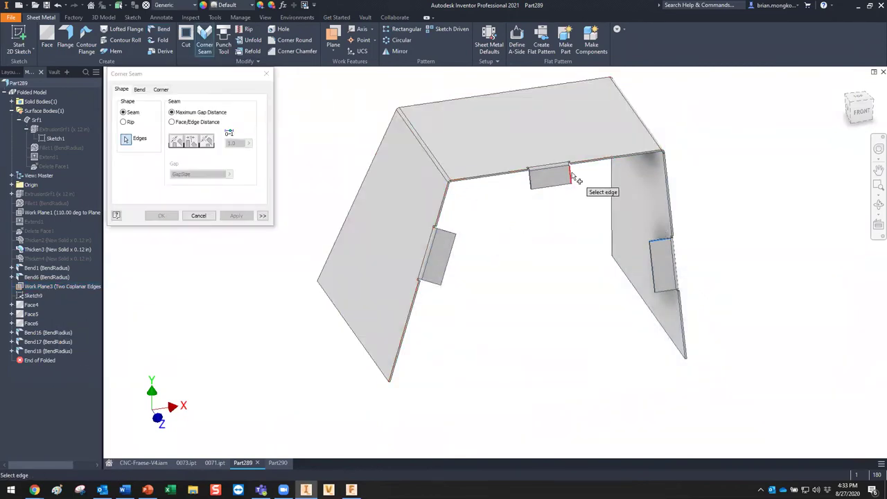
{"action": "left_click", "coordinate": [573, 173]}
{"action": "left_click", "coordinate": [237, 215]}
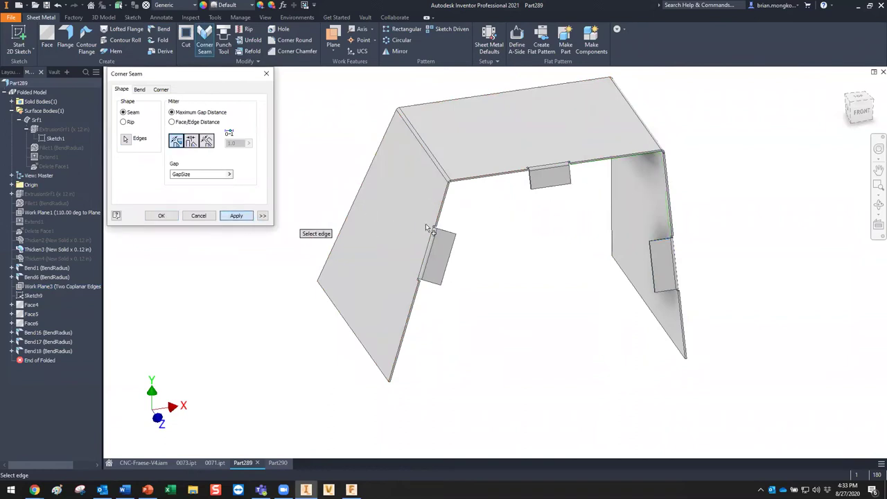
Seam the next tab corner, creating Corner9
{"action": "left_click", "coordinate": [531, 179]}
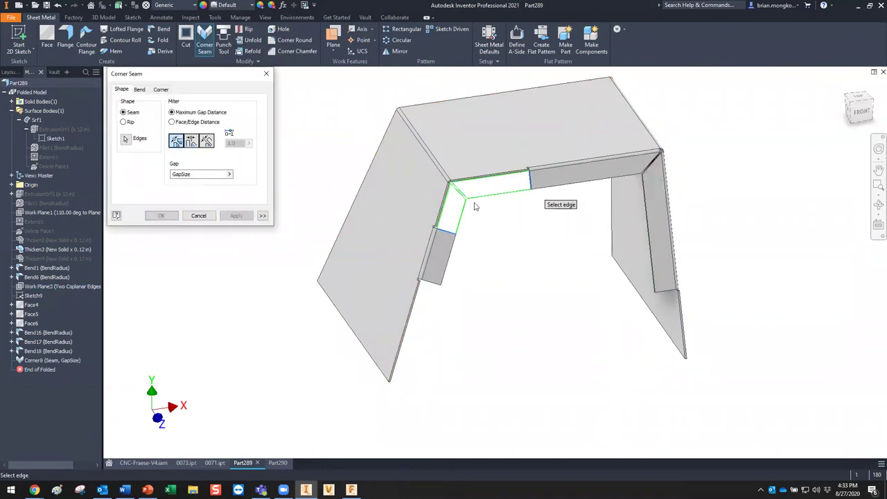
{"action": "left_click", "coordinate": [246, 214]}
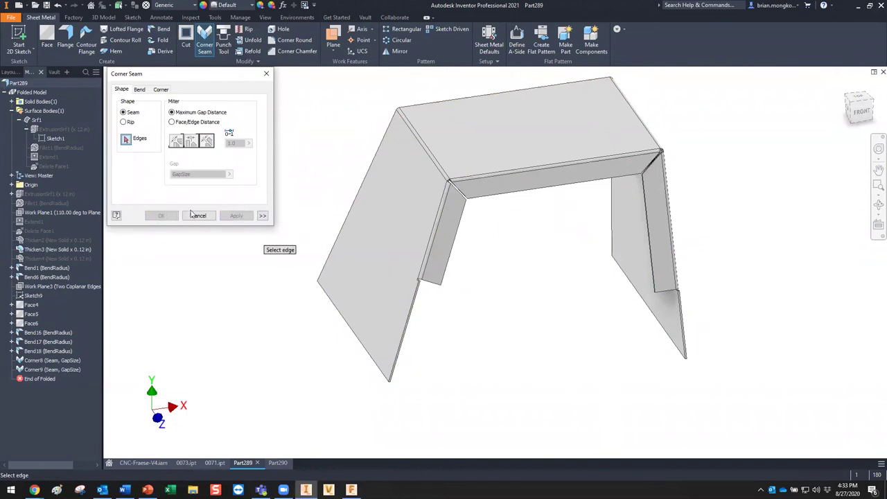
{"action": "key", "text": "Escape"}
{"action": "middle_click_drag", "start_coordinate": [542, 296], "coordinate": [528, 260], "text": "shift"}
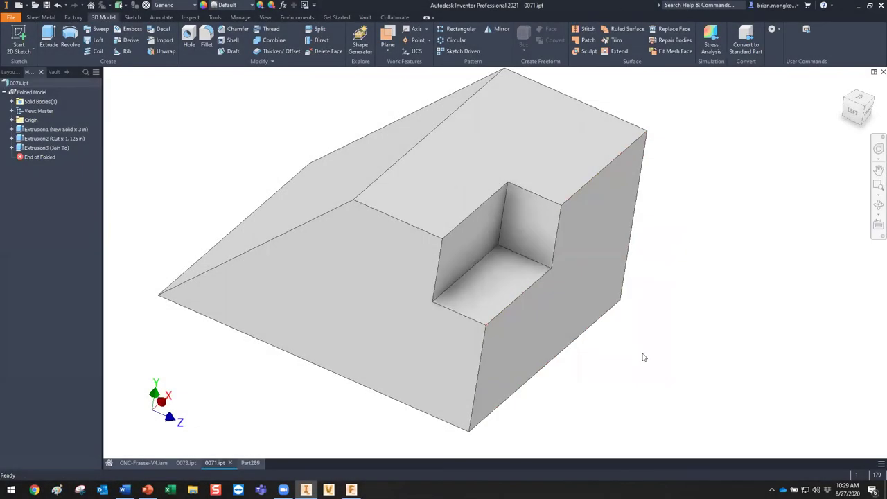
Orbit, zoom out and pan to look over the stepped block in 0071.ipt
{"action": "mouse_move", "coordinate": [643, 357]}
{"action": "middle_mouse_down", "text": "shift"}
{"action": "mouse_move", "coordinate": [634, 349]}
{"action": "mouse_move", "coordinate": [644, 351]}
{"action": "mouse_move", "coordinate": [635, 358]}
{"action": "middle_mouse_up", "text": "shift"}
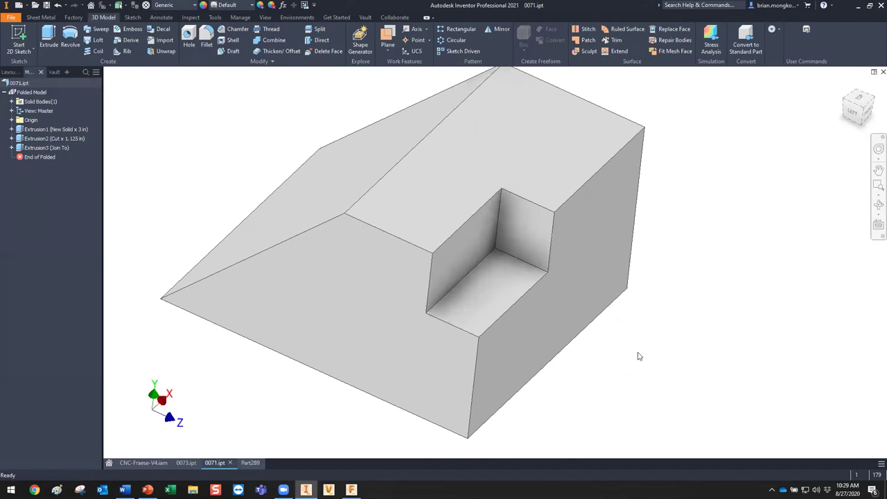
{"action": "scroll", "coordinate": [655, 356], "scroll_direction": "down", "scroll_amount": 4}
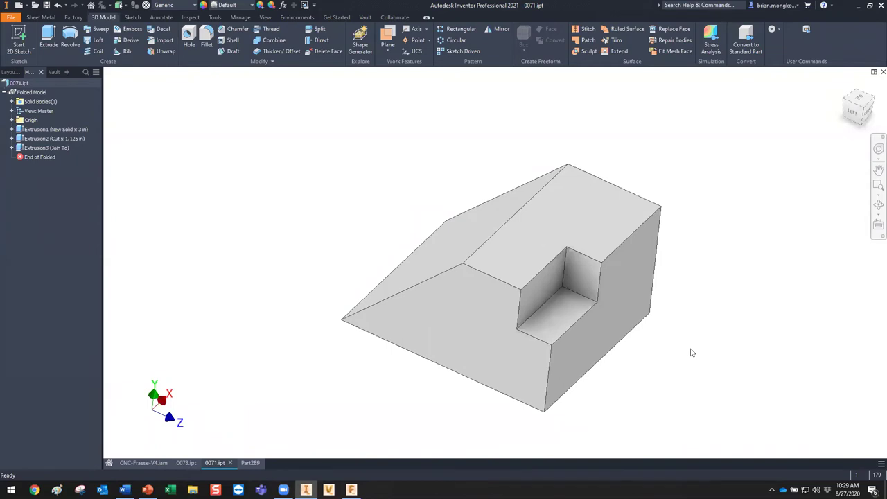
{"action": "middle_click_drag", "start_coordinate": [691, 352], "coordinate": [669, 333], "text": "shift"}
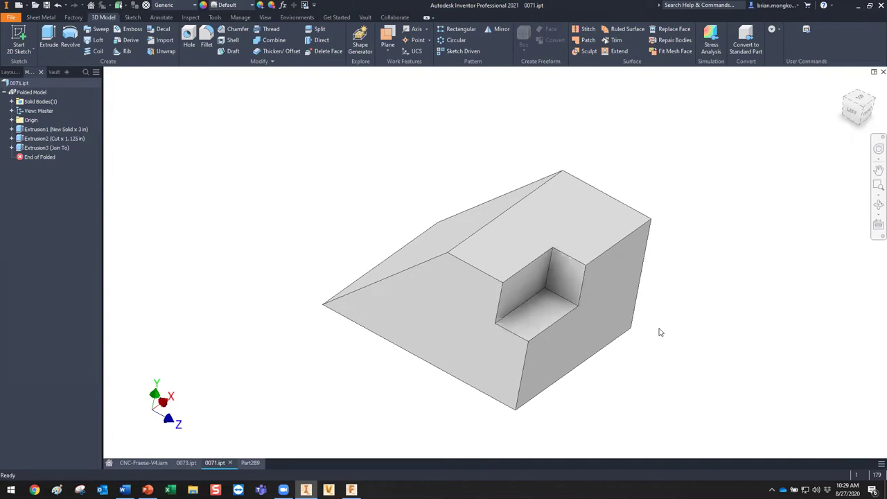
{"action": "middle_click_drag", "start_coordinate": [652, 321], "coordinate": [641, 323]}
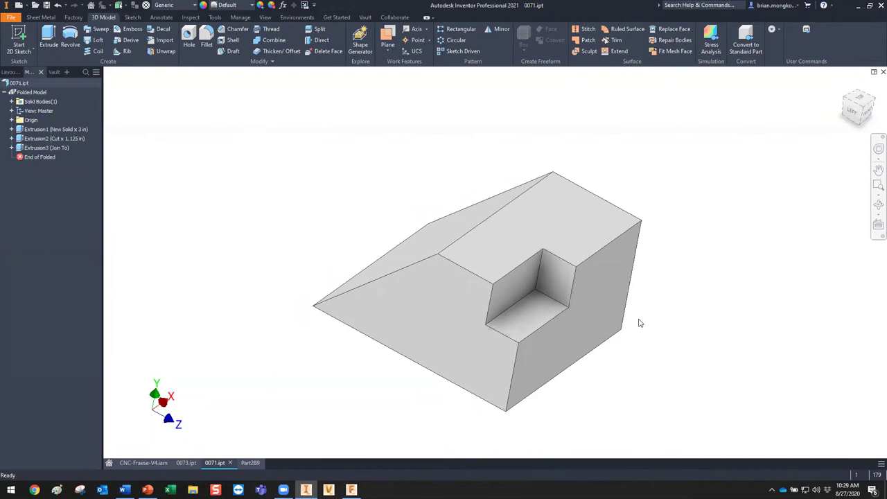
{"action": "middle_click_drag", "start_coordinate": [665, 325], "coordinate": [643, 316]}
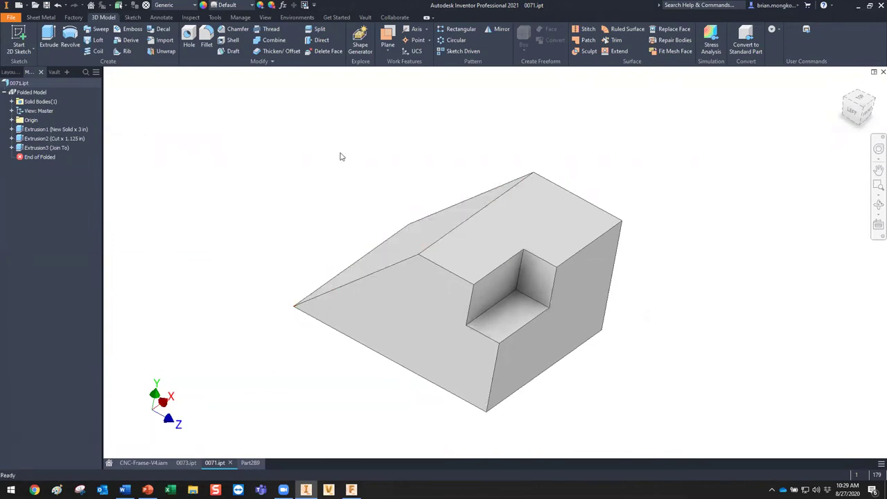
Start a fillet on every block edge, excluding the four bottom edges
{"action": "key", "text": "f"}
{"action": "scroll", "coordinate": [464, 174], "scroll_direction": "down", "scroll_amount": 3}
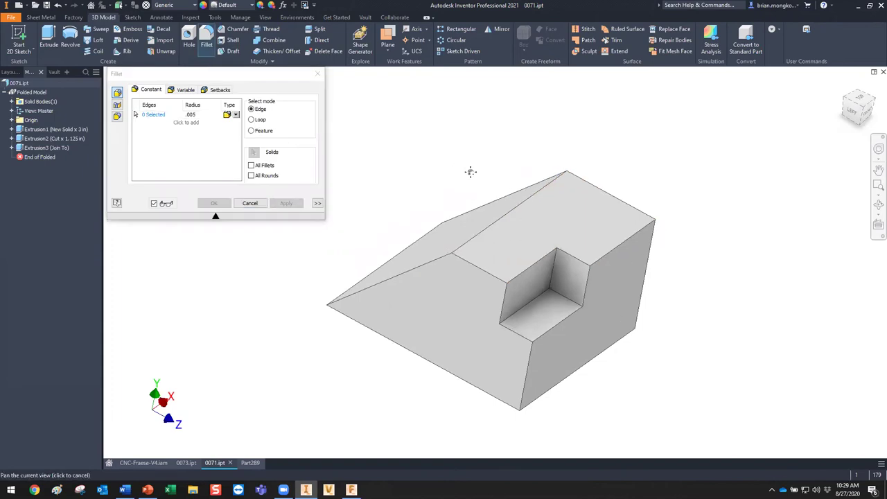
{"action": "left_click_drag", "start_coordinate": [354, 126], "coordinate": [624, 359]}
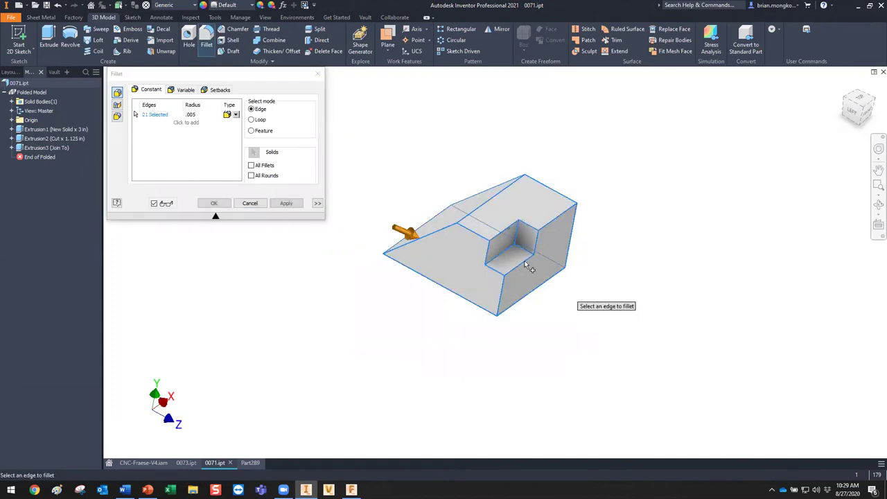
{"action": "scroll", "coordinate": [477, 237], "scroll_direction": "up", "scroll_amount": 3}
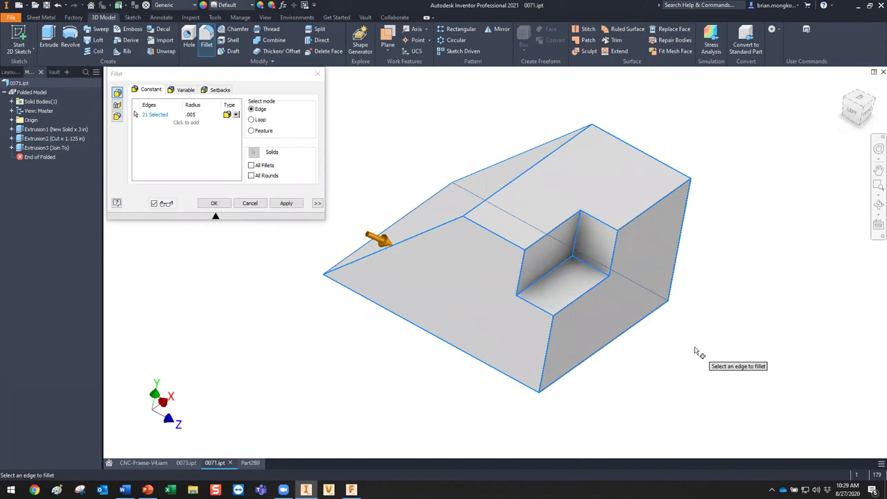
{"action": "middle_click_drag", "start_coordinate": [534, 294], "coordinate": [485, 308], "text": "shift"}
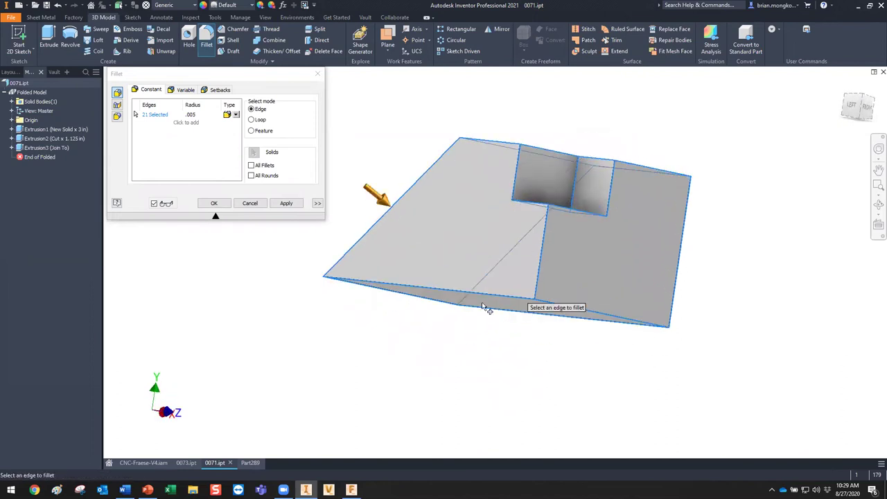
{"action": "left_click", "coordinate": [446, 307], "text": "ctrl"}
{"action": "left_click", "coordinate": [430, 303], "text": "ctrl"}
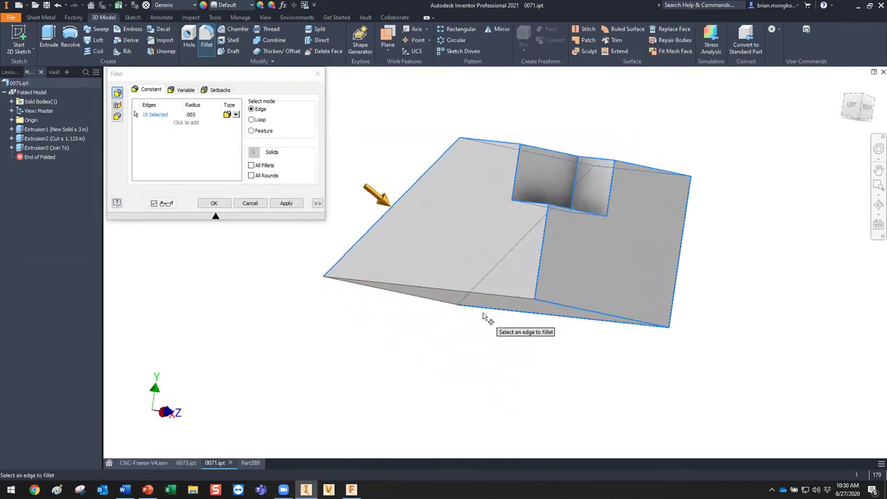
{"action": "left_click", "coordinate": [490, 321], "text": "ctrl"}
{"action": "left_click", "coordinate": [582, 321], "text": "ctrl"}
Exclude two pocket interior edges and apply the fillet at 0.12 in radius
{"action": "middle_click_drag", "start_coordinate": [583, 321], "coordinate": [547, 301], "text": "shift"}
{"action": "scroll", "coordinate": [532, 282], "scroll_direction": "up", "scroll_amount": 5}
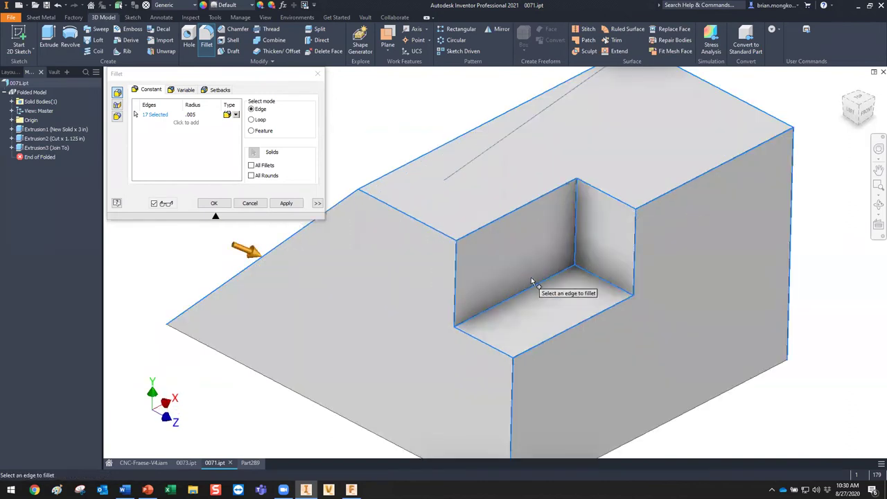
{"action": "left_click", "coordinate": [541, 284], "text": "ctrl"}
{"action": "left_click", "coordinate": [575, 242], "text": "ctrl"}
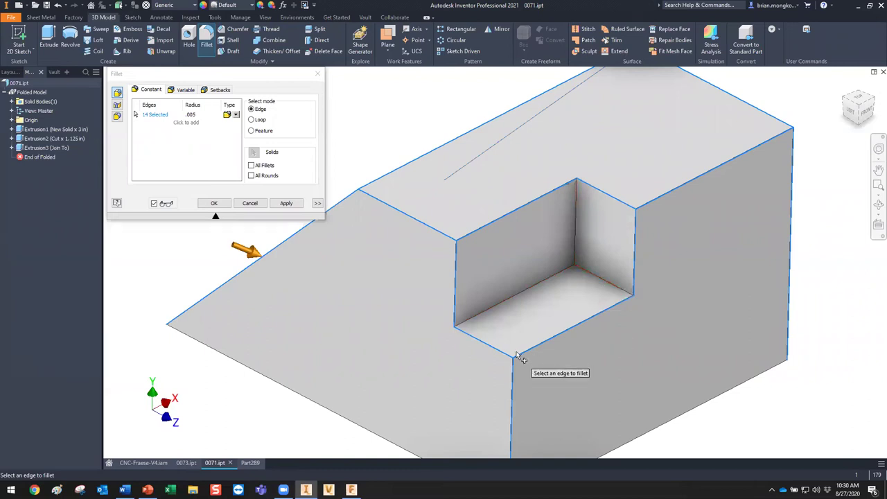
{"action": "left_click", "coordinate": [198, 114]}
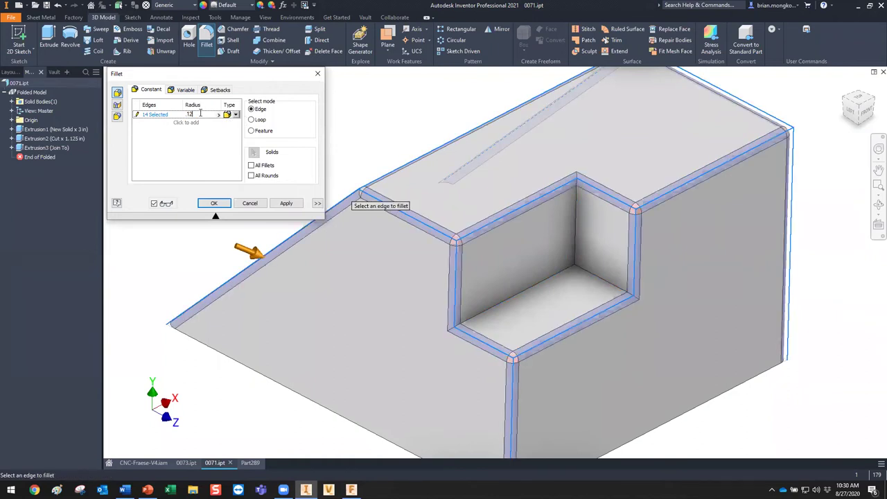
{"action": "key", "text": "Return"}
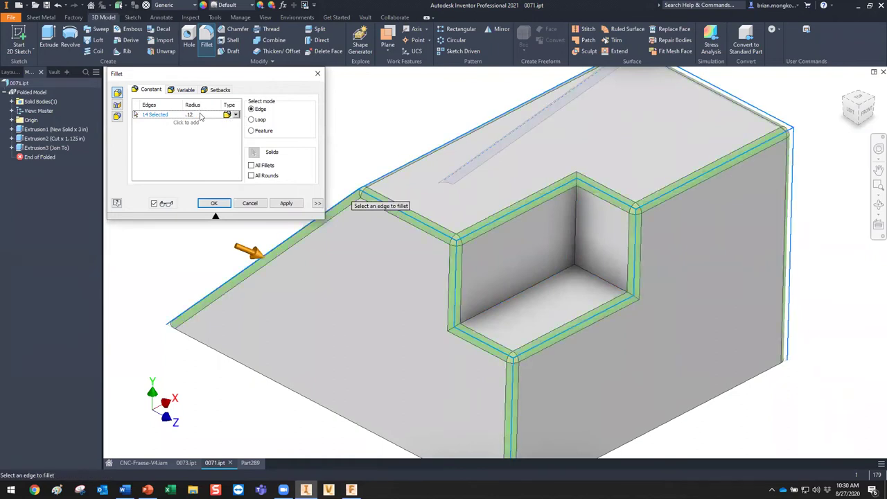
{"action": "left_click", "coordinate": [287, 203]}
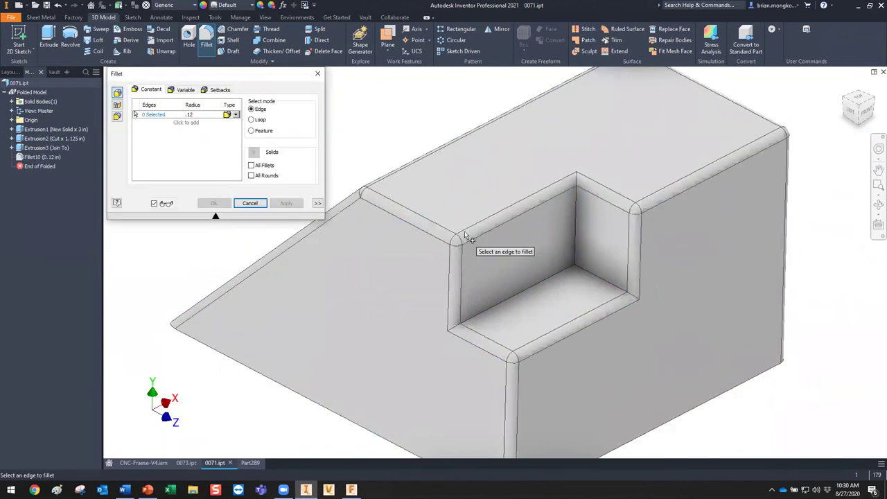
Fillet the pocket's floor edge at 0.24 in
{"action": "left_click", "coordinate": [551, 271]}
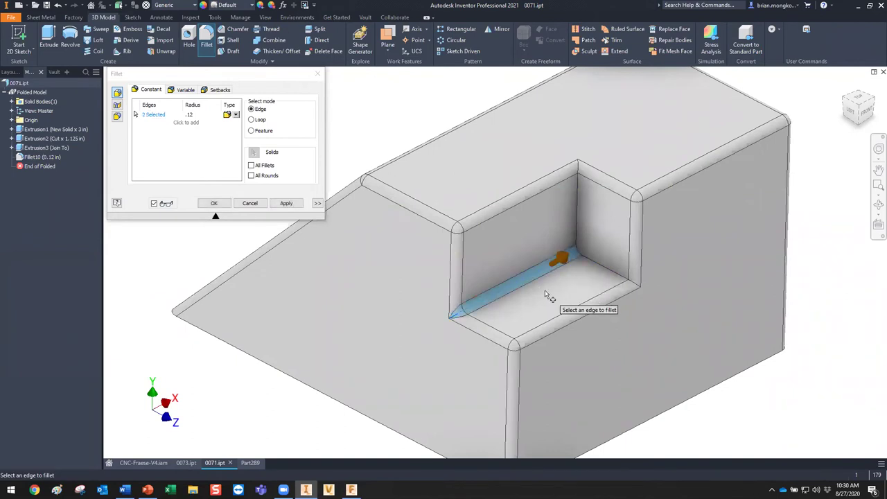
{"action": "left_click", "coordinate": [203, 115]}
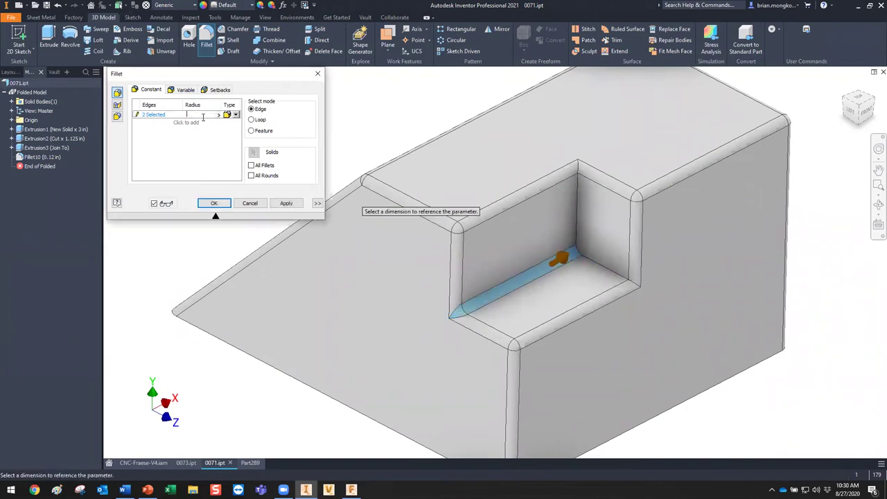
{"action": "type", "text": "24"}
{"action": "key", "text": "Return"}
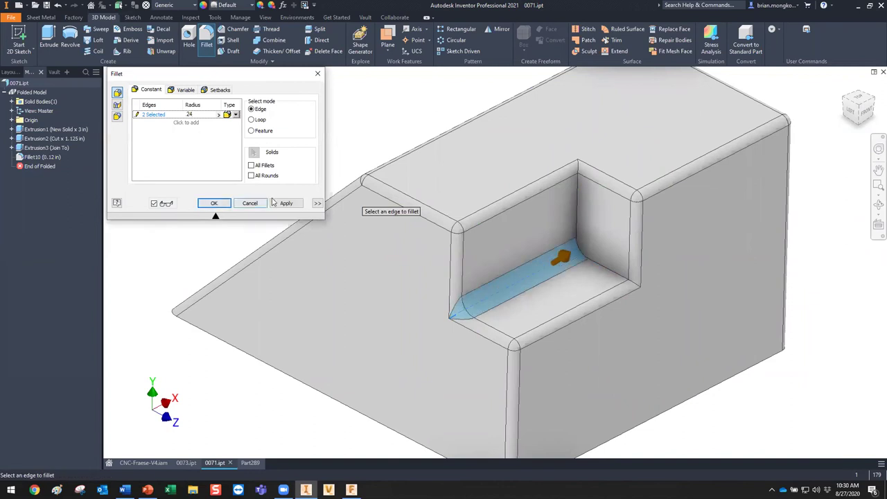
{"action": "left_click", "coordinate": [275, 202]}
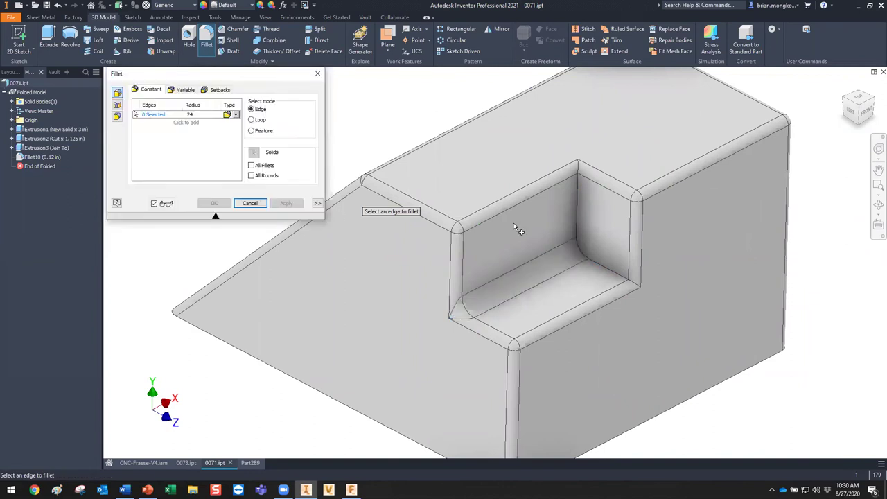
Fillet the pocket's inner corner edges at 0.005 in, then close the fillet tool
{"action": "left_click", "coordinate": [577, 211]}
{"action": "left_click", "coordinate": [206, 113]}
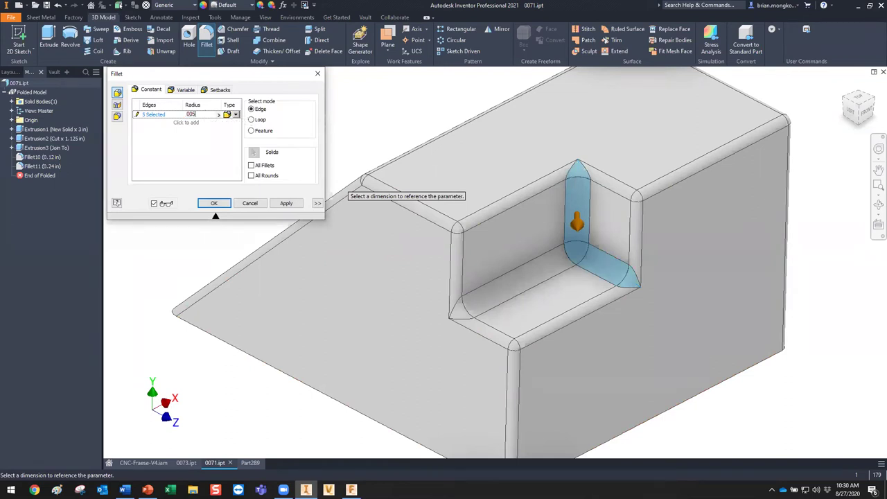
{"action": "type", "text": ".005"}
{"action": "key", "text": "Return"}
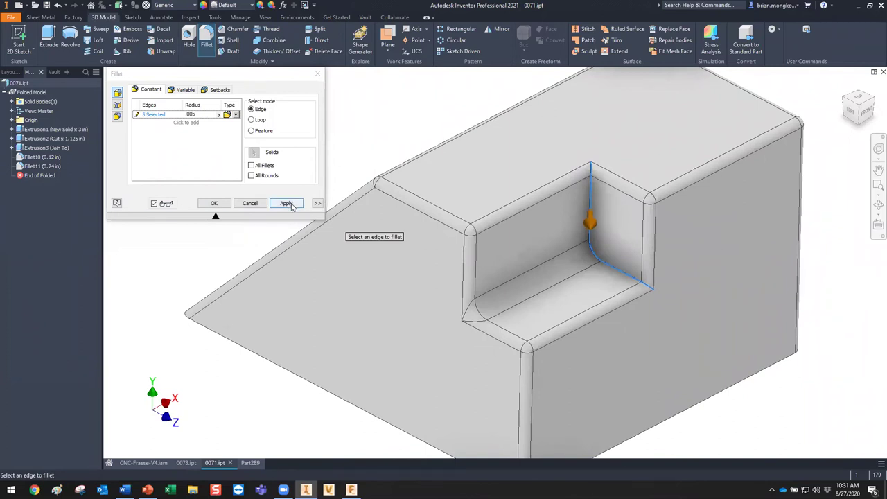
{"action": "left_click", "coordinate": [286, 203]}
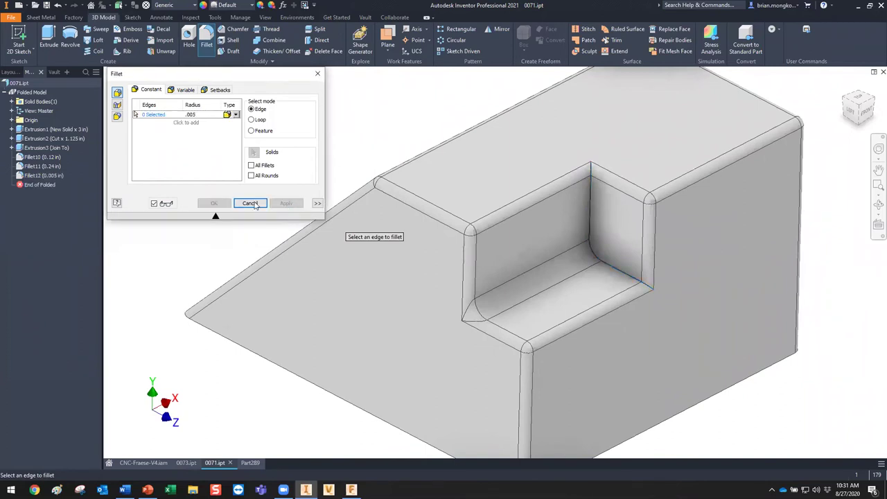
{"action": "left_click", "coordinate": [250, 203]}
Create a new empty part, Part290
{"action": "scroll", "coordinate": [315, 174], "scroll_direction": "down", "scroll_amount": 3}
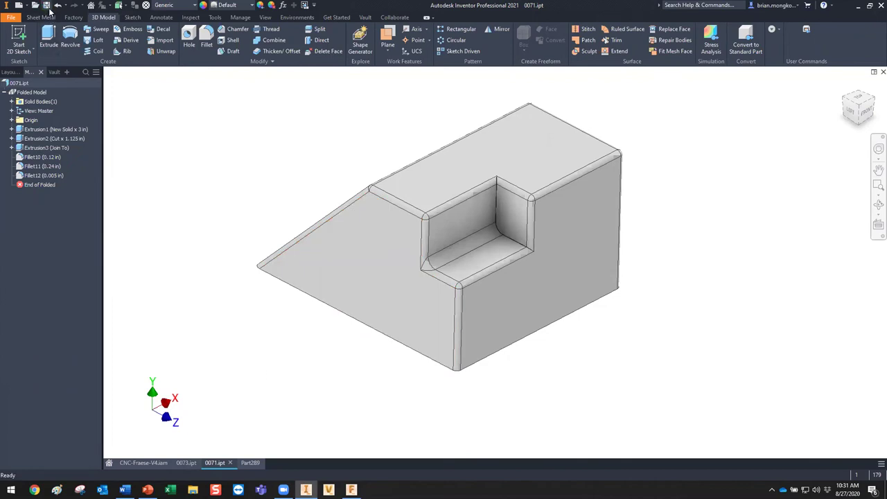
{"action": "left_click", "coordinate": [27, 6]}
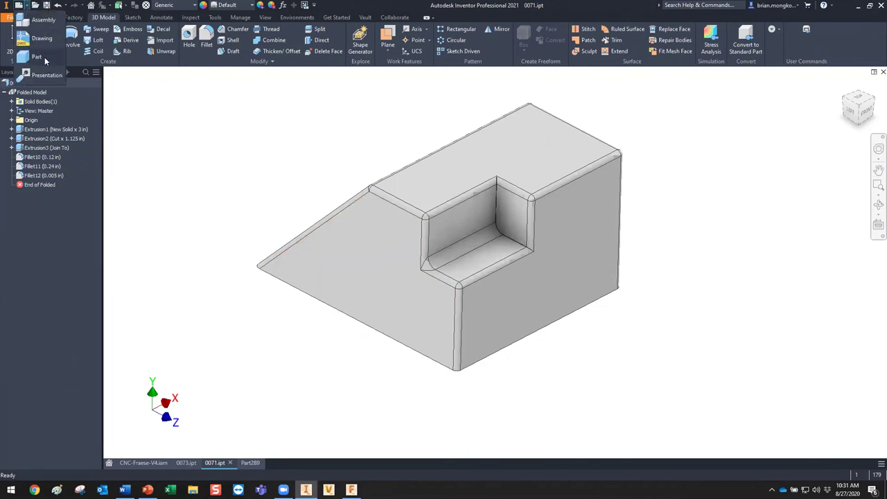
{"action": "left_click", "coordinate": [45, 61]}
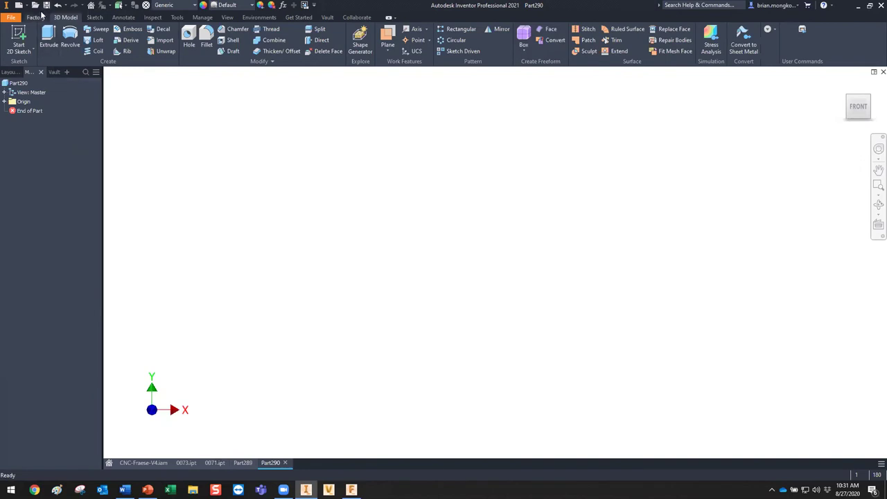
Start Derive and browse the working folder to Engineering Data > 0032
{"action": "left_click", "coordinate": [131, 40]}
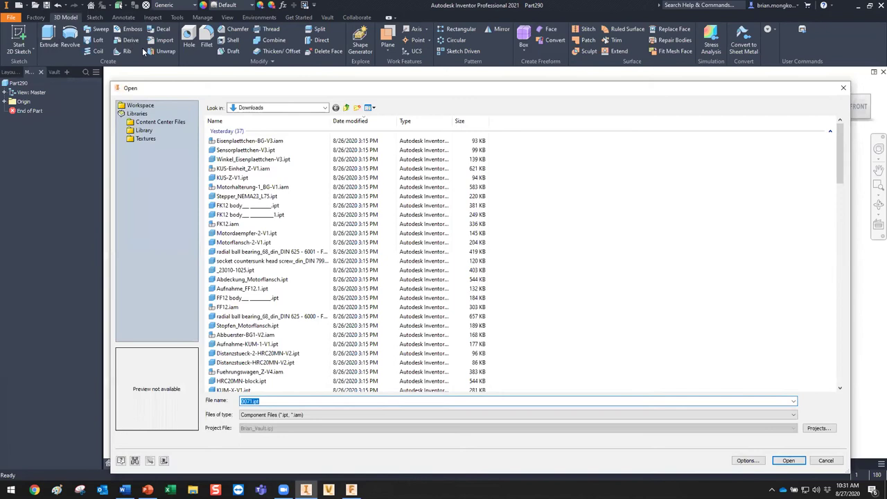
{"action": "left_click", "coordinate": [324, 108]}
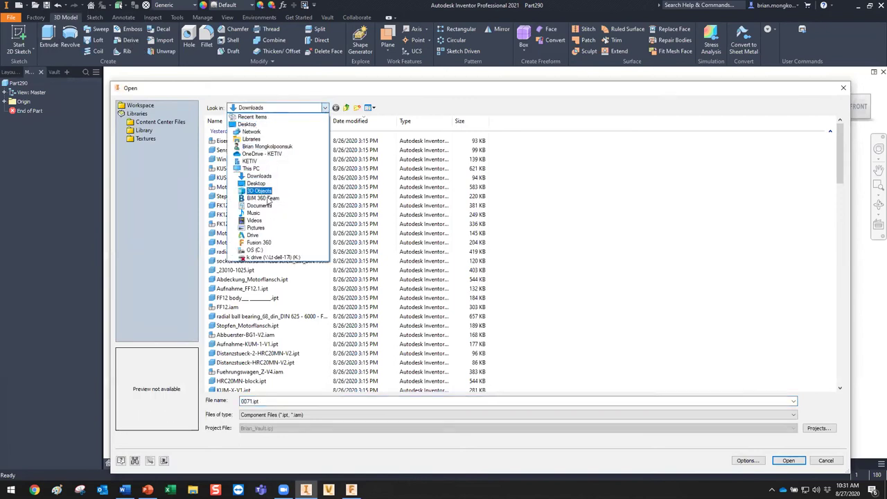
{"action": "left_click", "coordinate": [267, 251]}
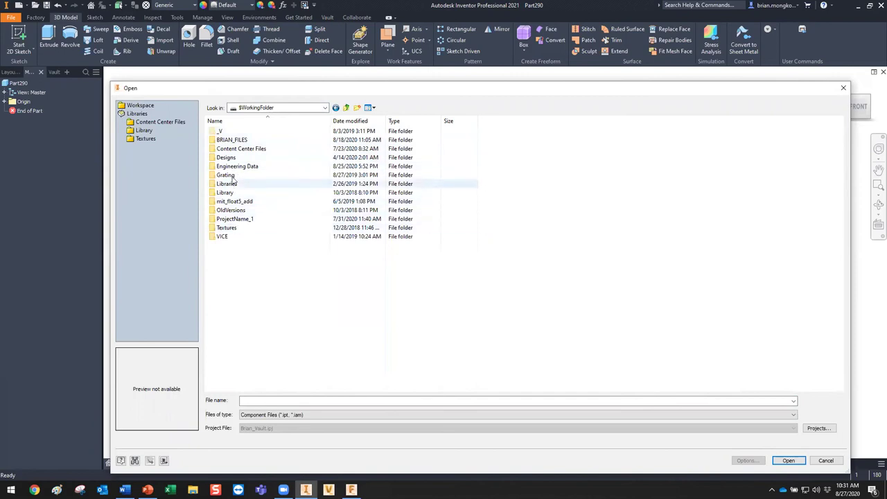
{"action": "double_click", "coordinate": [236, 166]}
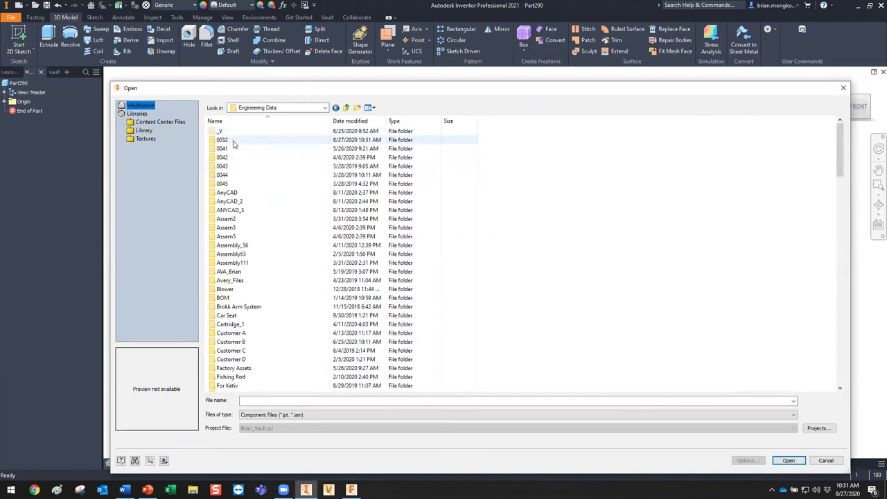
{"action": "double_click", "coordinate": [233, 141]}
Derive 0071.ipt into Part290 as a single composite surface
{"action": "double_click", "coordinate": [237, 183]}
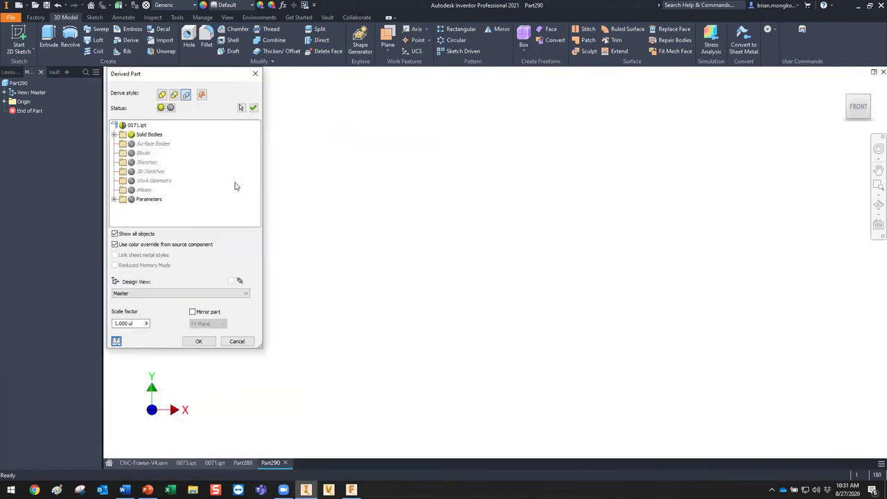
{"action": "middle_click_drag", "start_coordinate": [446, 235], "coordinate": [452, 203], "text": "shift"}
{"action": "left_click", "coordinate": [201, 96]}
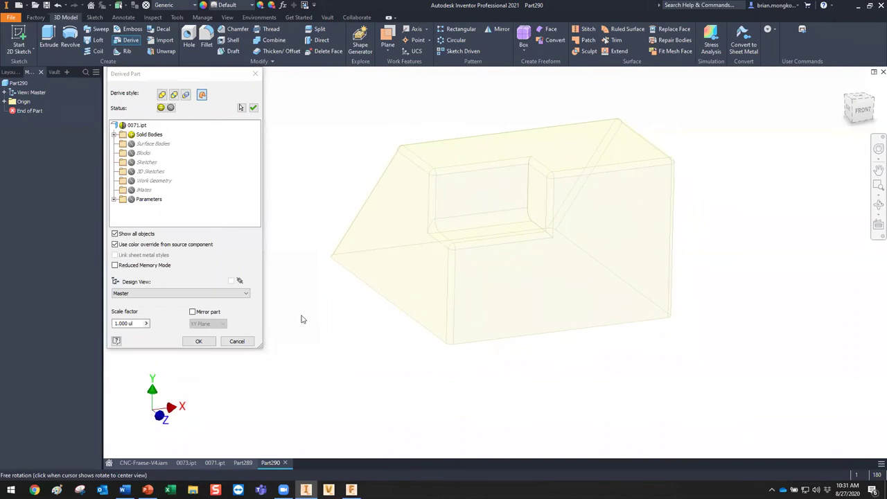
{"action": "left_click", "coordinate": [199, 341]}
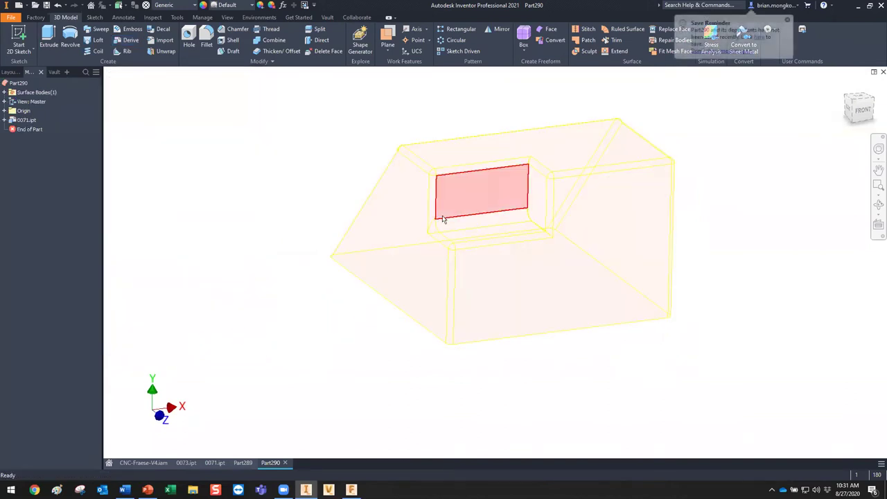
Turn off Translucent on surface body Srf1 and window-select the whole body
{"action": "left_click", "coordinate": [4, 92]}
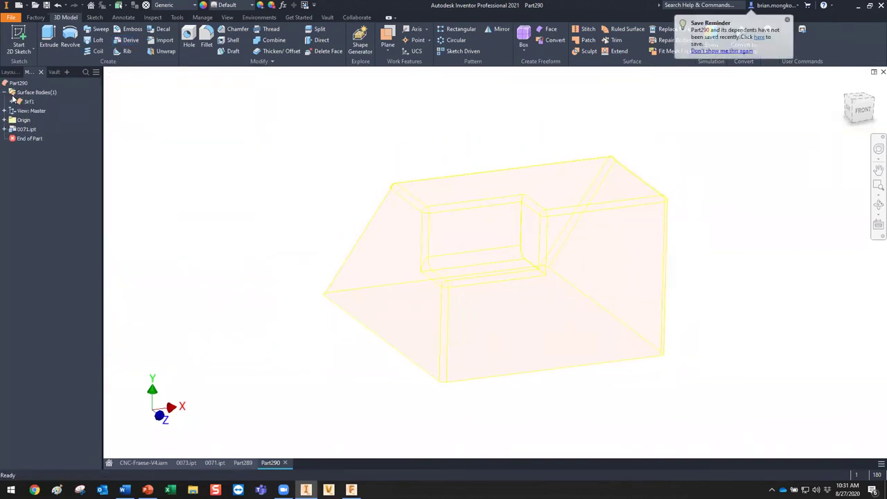
{"action": "right_click", "coordinate": [31, 103]}
{"action": "left_click", "coordinate": [52, 157]}
{"action": "middle_click_drag", "start_coordinate": [293, 204], "coordinate": [370, 201], "text": "shift"}
{"action": "middle_click_drag", "start_coordinate": [463, 162], "coordinate": [455, 234]}
{"action": "left_click_drag", "start_coordinate": [308, 137], "coordinate": [628, 381]}
{"action": "scroll", "coordinate": [477, 280], "scroll_direction": "down", "scroll_amount": 3}
{"action": "scroll", "coordinate": [549, 286], "scroll_direction": "up", "scroll_amount": 5}
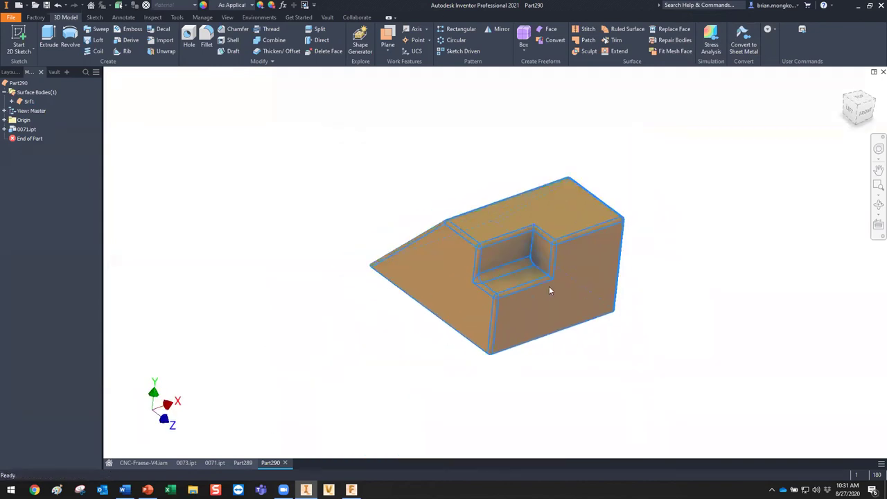
Delete the 28 fillet faces from Srf1, keeping the slanted, top, pocket and front panels
{"action": "left_click", "coordinate": [330, 53]}
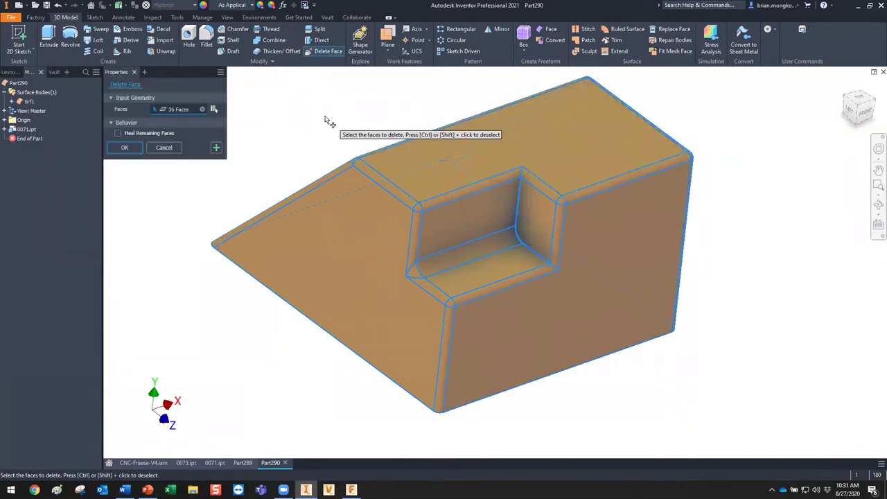
{"action": "middle_click_drag", "start_coordinate": [337, 121], "coordinate": [339, 139]}
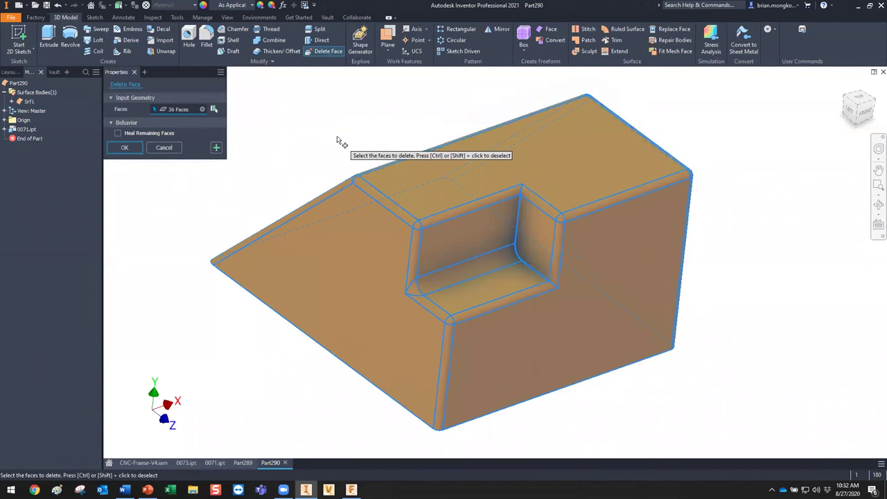
{"action": "left_click", "coordinate": [368, 265], "text": "ctrl"}
{"action": "left_click", "coordinate": [445, 207], "text": "ctrl"}
{"action": "left_click", "coordinate": [470, 229], "text": "ctrl"}
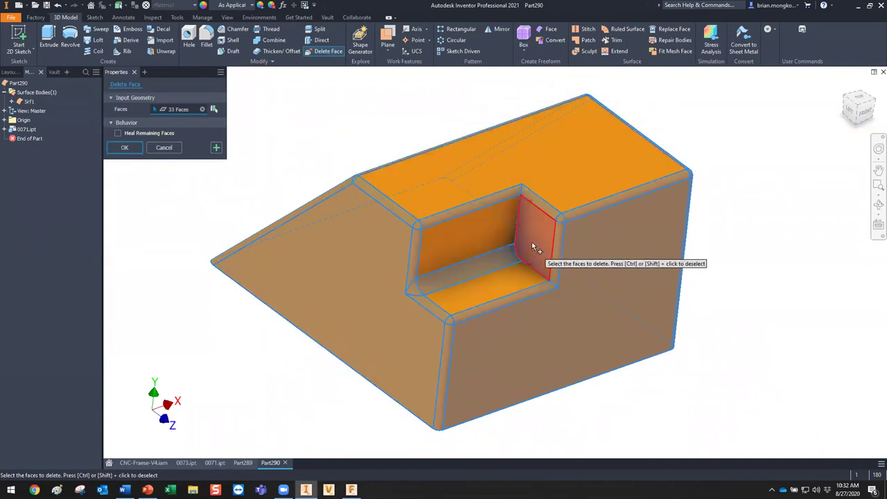
{"action": "left_click", "coordinate": [600, 289], "text": "ctrl"}
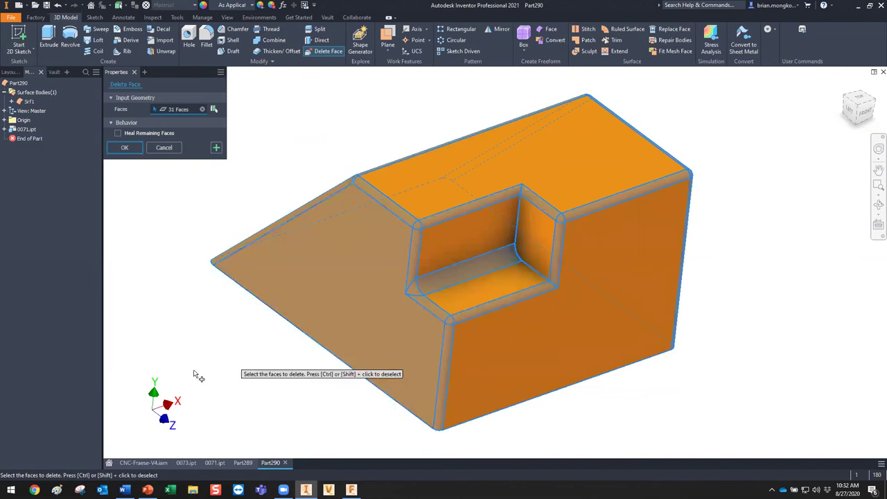
{"action": "left_click", "coordinate": [327, 342], "text": "ctrl"}
{"action": "middle_click_drag", "start_coordinate": [626, 289], "coordinate": [667, 254], "text": "shift"}
{"action": "left_click", "coordinate": [452, 194], "text": "ctrl"}
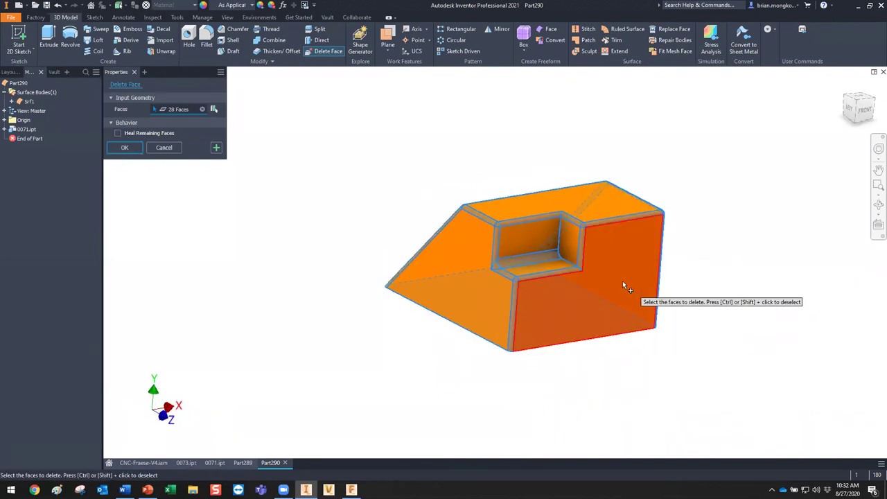
{"action": "scroll", "coordinate": [622, 280], "scroll_direction": "down", "scroll_amount": 3}
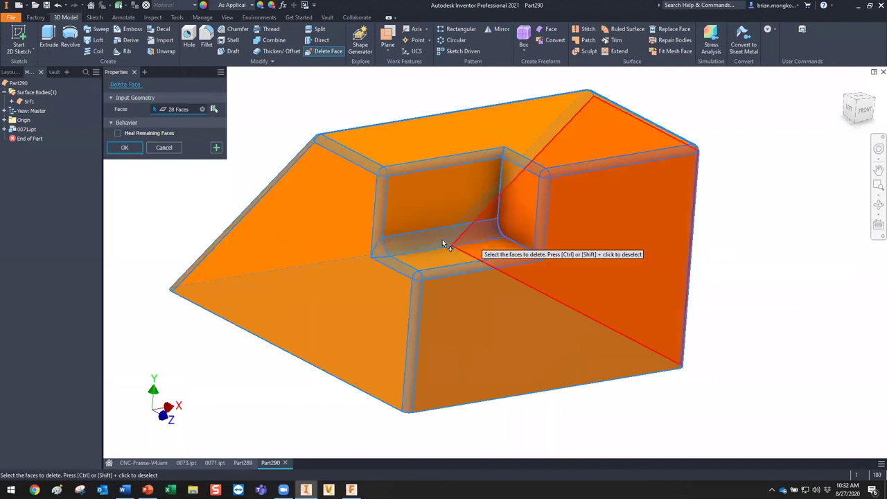
{"action": "middle_click_drag", "start_coordinate": [306, 153], "coordinate": [554, 232], "text": "shift"}
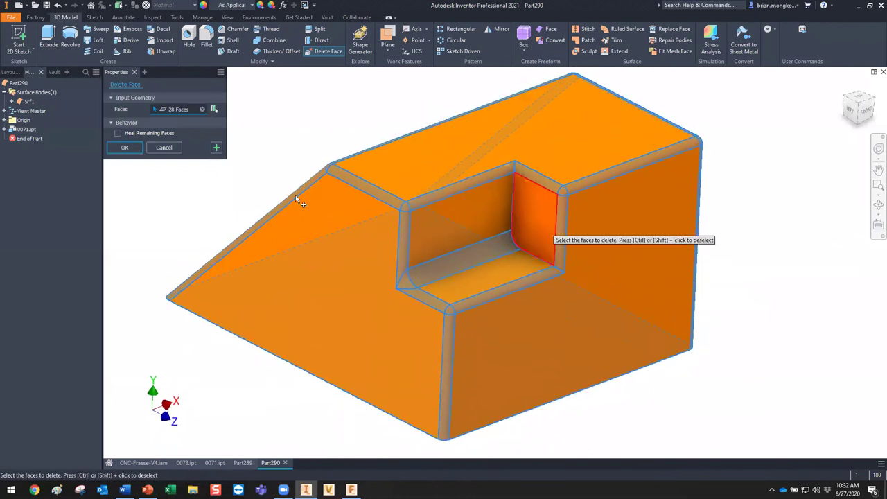
{"action": "left_click", "coordinate": [127, 148]}
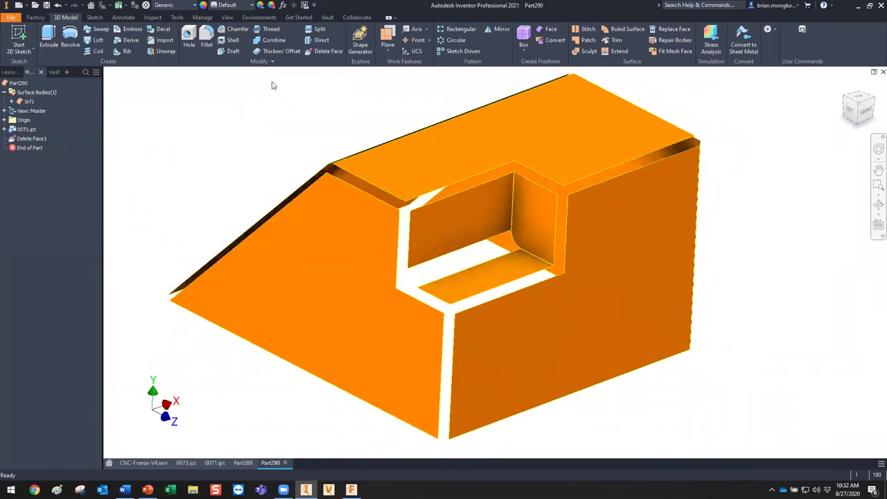
Thicken the left slanted face 0.12 in with a flipped direction
{"action": "left_click", "coordinate": [277, 53]}
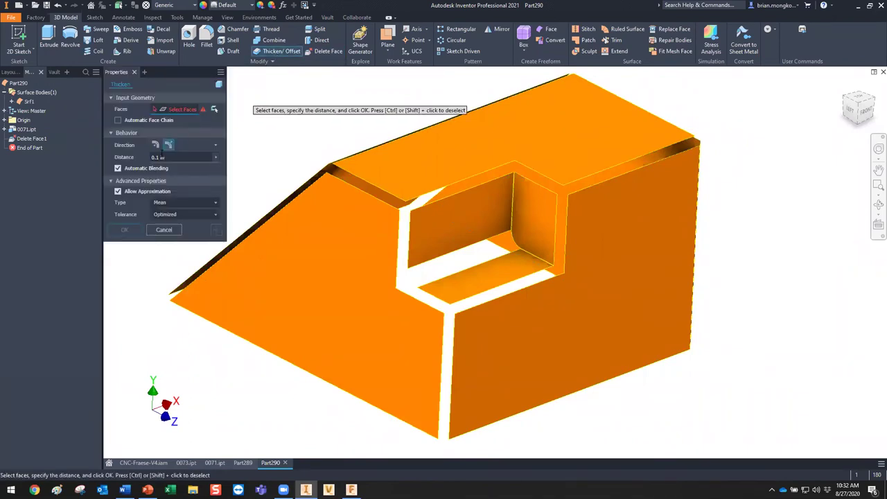
{"action": "type", "text": "2"}
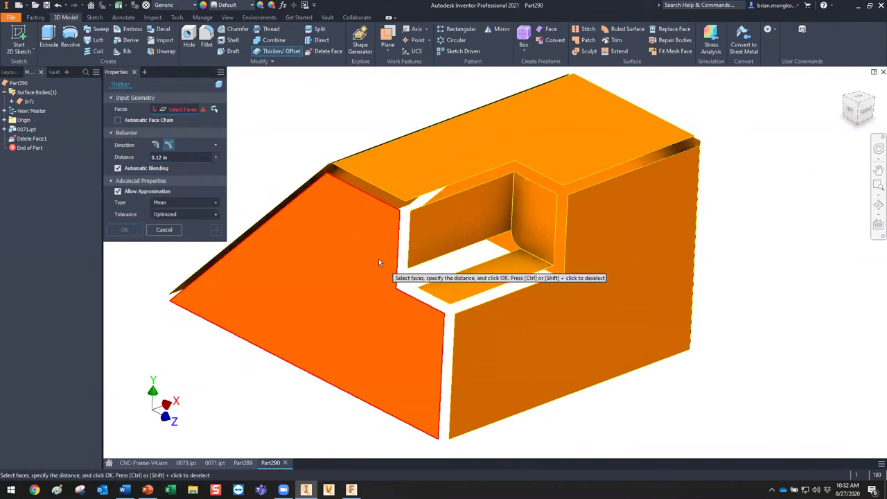
{"action": "left_click", "coordinate": [378, 259]}
{"action": "middle_click_drag", "start_coordinate": [437, 243], "coordinate": [306, 213], "text": "shift"}
{"action": "left_click", "coordinate": [155, 144]}
{"action": "left_click", "coordinate": [125, 220]}
{"action": "middle_click_drag", "start_coordinate": [366, 231], "coordinate": [399, 174], "text": "shift"}
Thicken the top face and the pocket's back face, joining them to the solid
{"action": "left_click", "coordinate": [271, 51]}
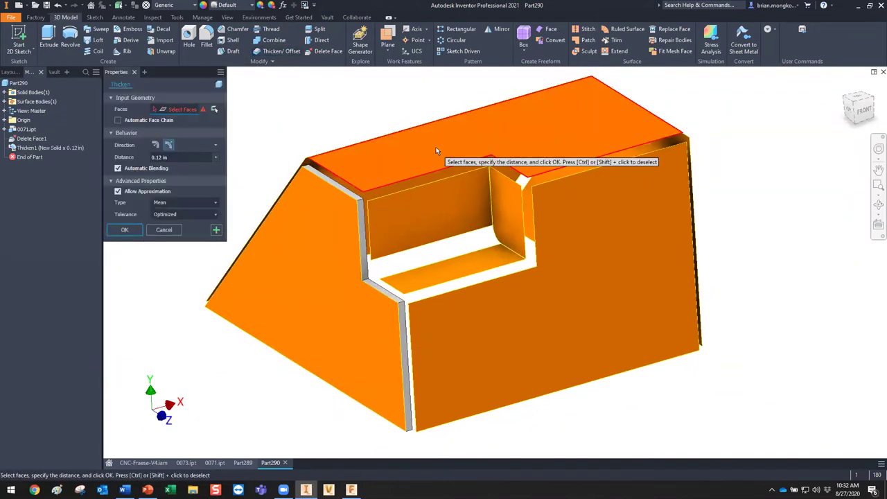
{"action": "left_click", "coordinate": [436, 147]}
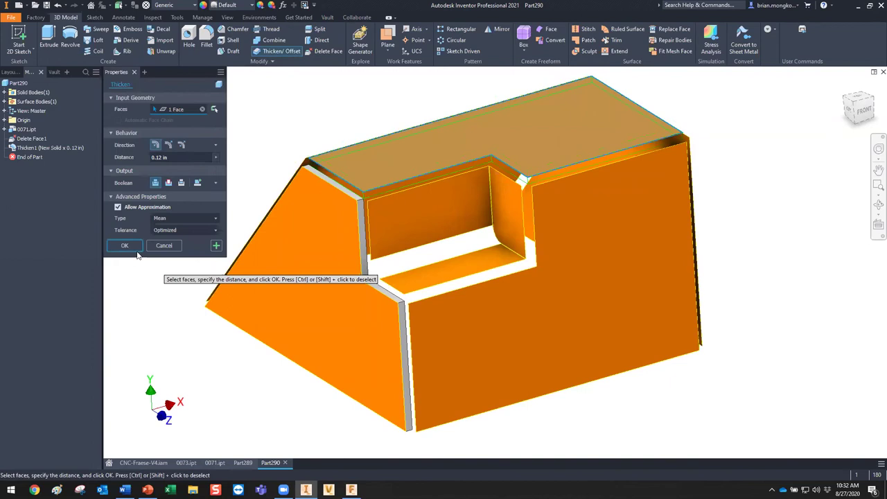
{"action": "left_click", "coordinate": [130, 247]}
{"action": "key", "text": "Return"}
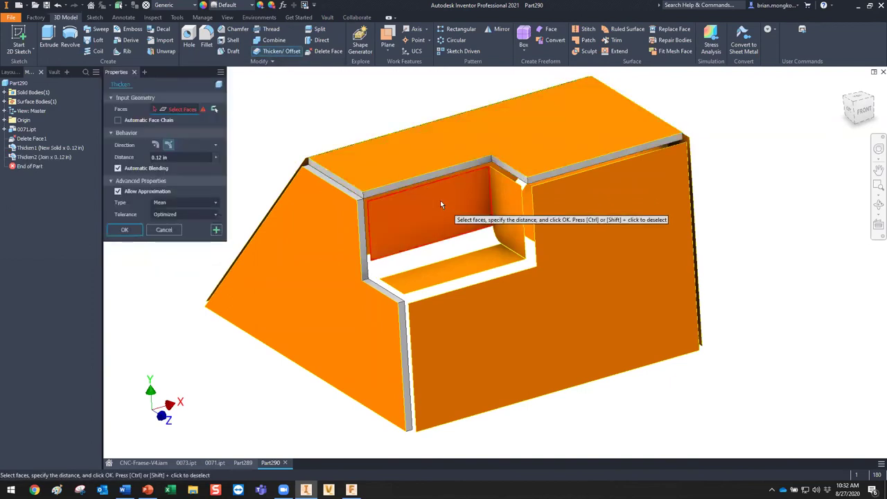
{"action": "left_click", "coordinate": [440, 200]}
{"action": "left_click", "coordinate": [125, 246]}
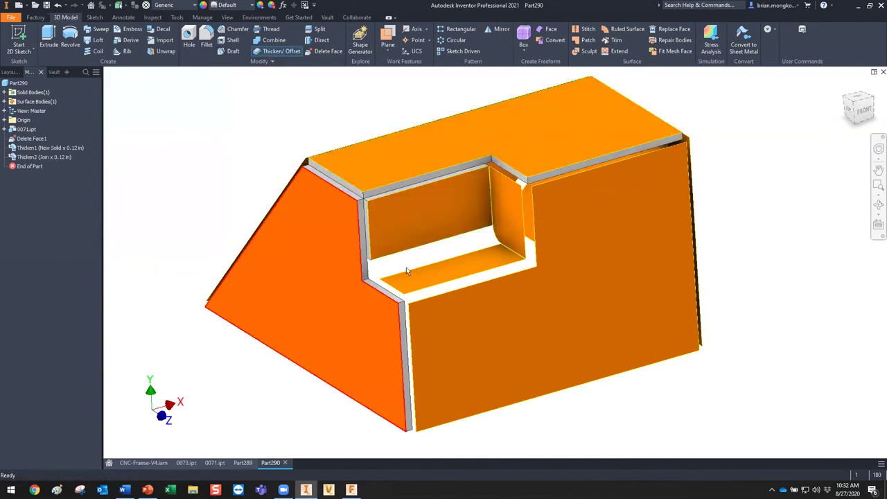
Thicken the pocket floor and the pocket's right side face, both direction-flipped
{"action": "left_click", "coordinate": [276, 56]}
{"action": "left_click", "coordinate": [495, 257]}
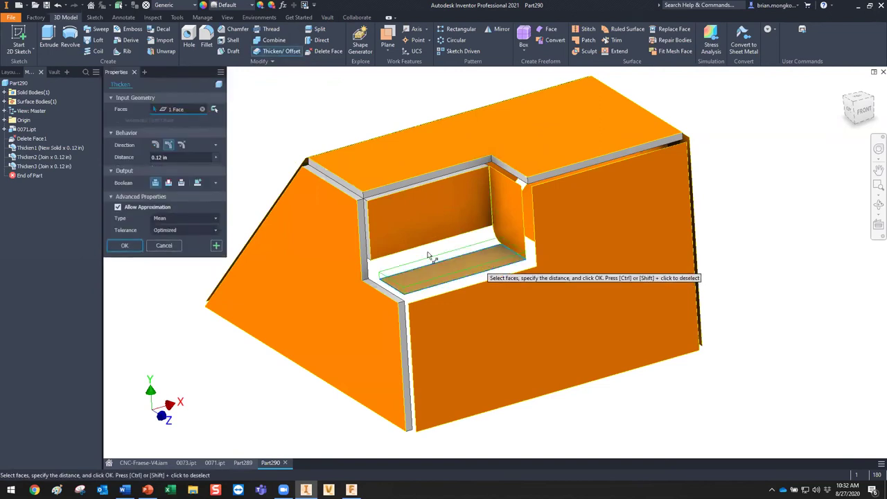
{"action": "left_click", "coordinate": [158, 147]}
{"action": "left_click", "coordinate": [124, 245]}
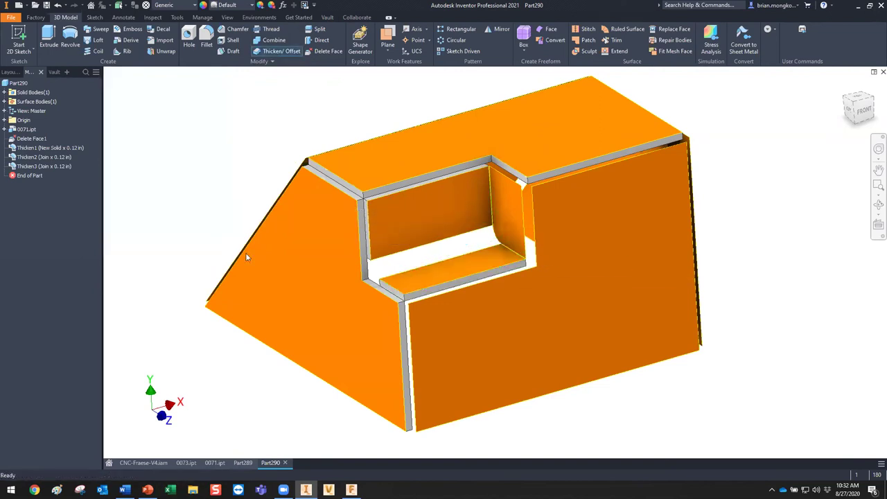
{"action": "left_click", "coordinate": [270, 53]}
{"action": "left_click", "coordinate": [501, 206]}
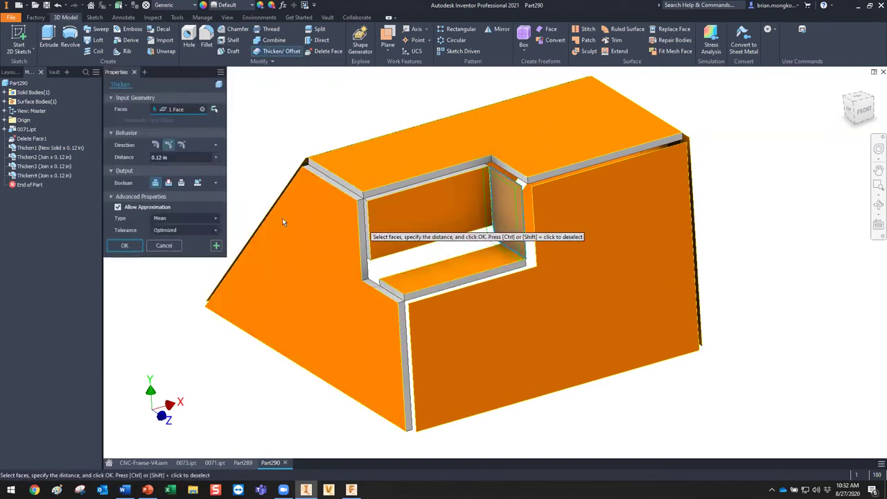
{"action": "left_click", "coordinate": [157, 147]}
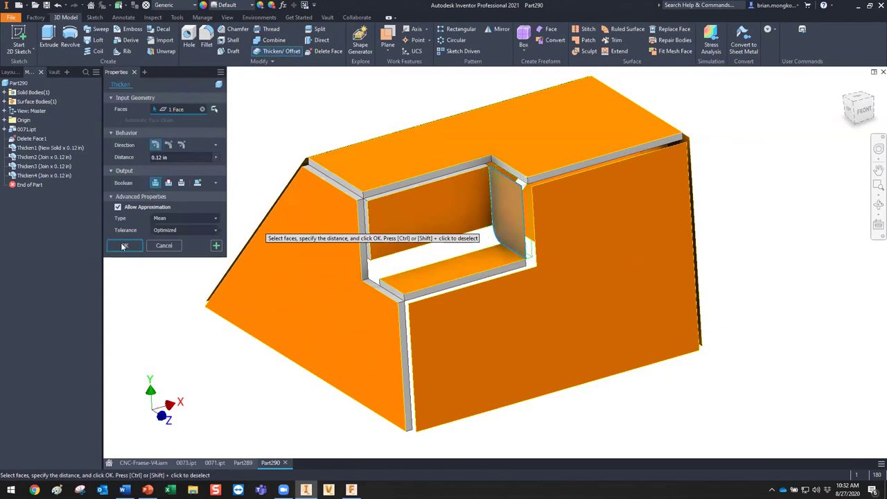
{"action": "left_click", "coordinate": [124, 246]}
Thicken the large front face (flipped) and the top face
{"action": "left_click", "coordinate": [273, 54]}
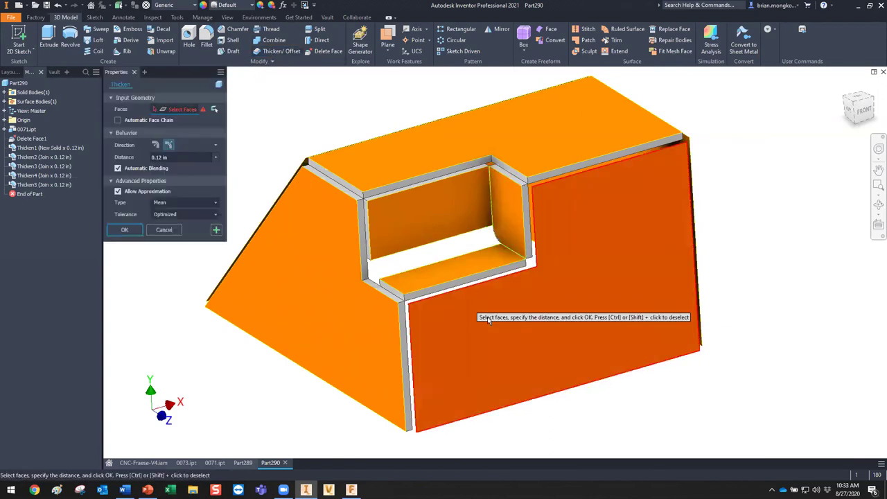
{"action": "left_click", "coordinate": [434, 301]}
{"action": "left_click", "coordinate": [159, 147]}
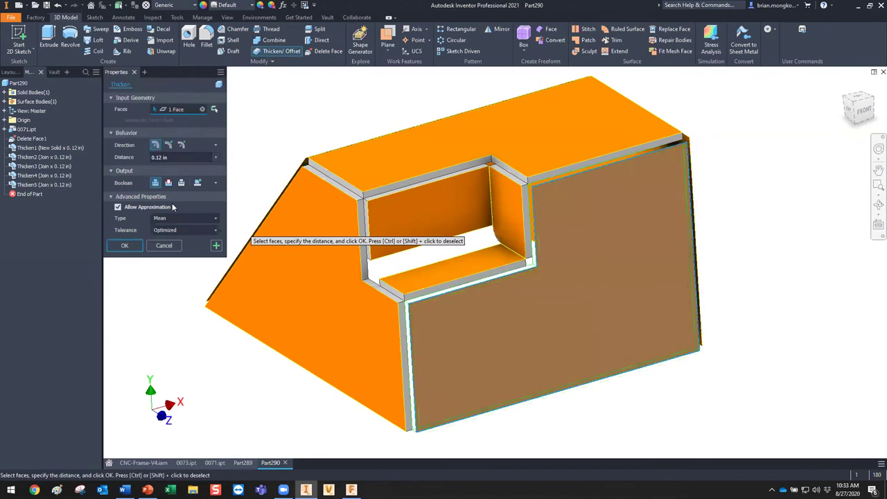
{"action": "left_click", "coordinate": [124, 246]}
{"action": "left_click_drag", "start_coordinate": [521, 279], "coordinate": [520, 299]}
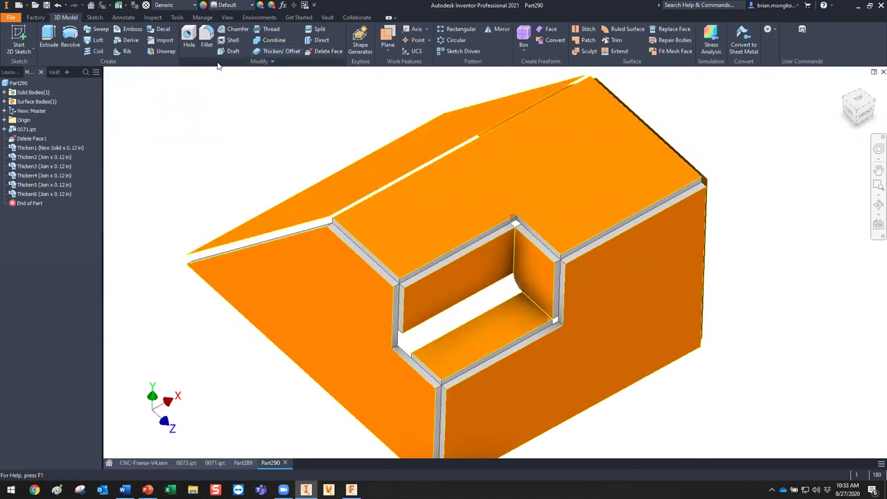
{"action": "left_click", "coordinate": [281, 51]}
{"action": "left_click", "coordinate": [358, 178]}
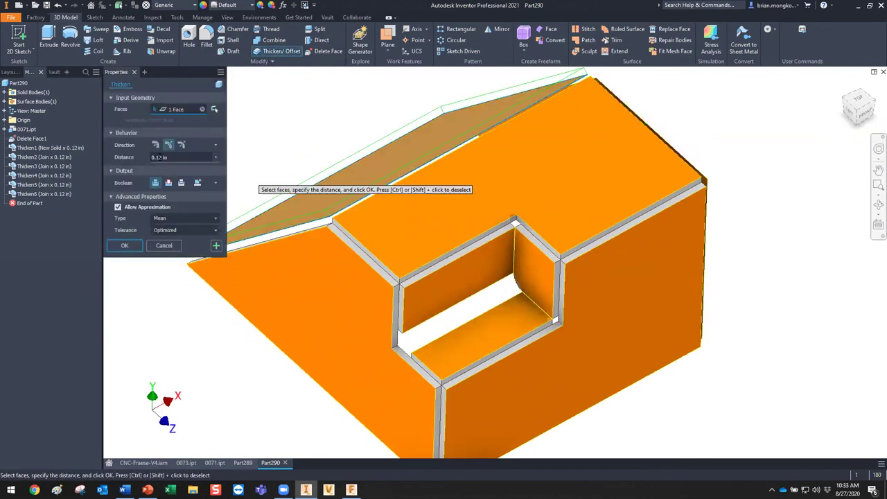
{"action": "left_click", "coordinate": [124, 246]}
Thicken the slanted face, then bring up the surface body's options in the browser
{"action": "middle_click_drag", "start_coordinate": [504, 247], "coordinate": [601, 222], "text": "shift"}
{"action": "left_click", "coordinate": [280, 51]}
{"action": "left_click", "coordinate": [600, 222]}
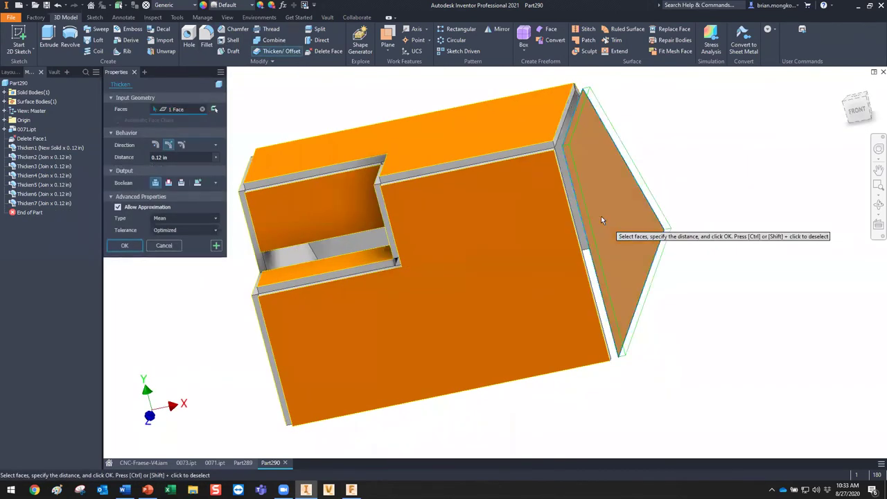
{"action": "left_click", "coordinate": [125, 247]}
{"action": "middle_click_drag", "start_coordinate": [471, 277], "coordinate": [534, 291], "text": "shift"}
{"action": "left_click", "coordinate": [5, 101]}
{"action": "right_click", "coordinate": [26, 111]}
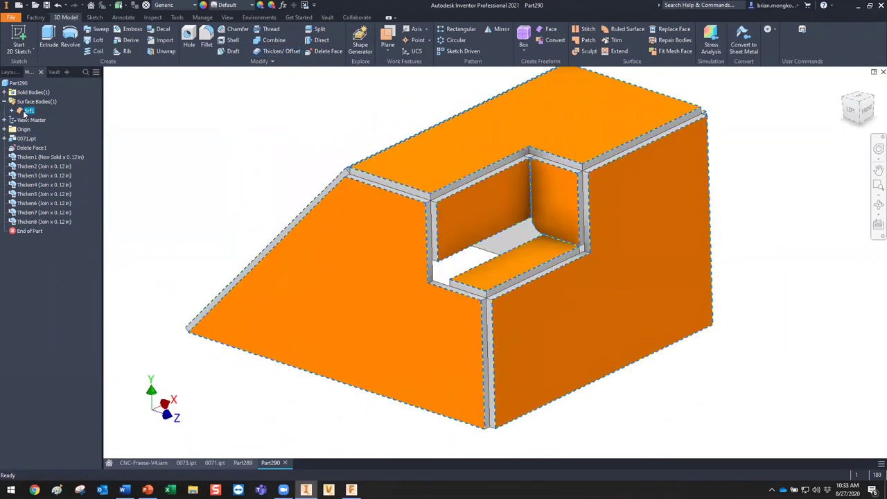
Turn off the orange surface body's visibility and inspect the grey 0.12 in shell
{"action": "left_click", "coordinate": [43, 157]}
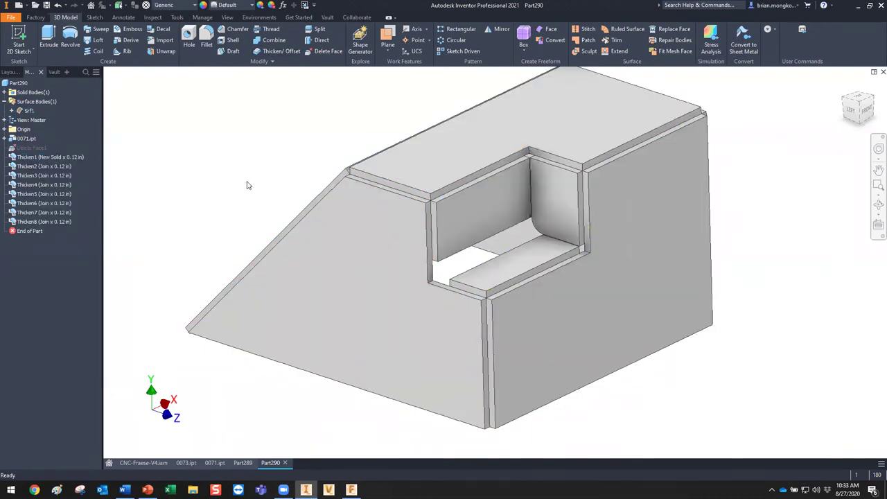
{"action": "middle_click_drag", "start_coordinate": [250, 184], "coordinate": [481, 208], "text": "shift"}
{"action": "scroll", "coordinate": [275, 167], "scroll_direction": "down", "scroll_amount": 2}
{"action": "scroll", "coordinate": [447, 197], "scroll_direction": "up", "scroll_amount": 2}
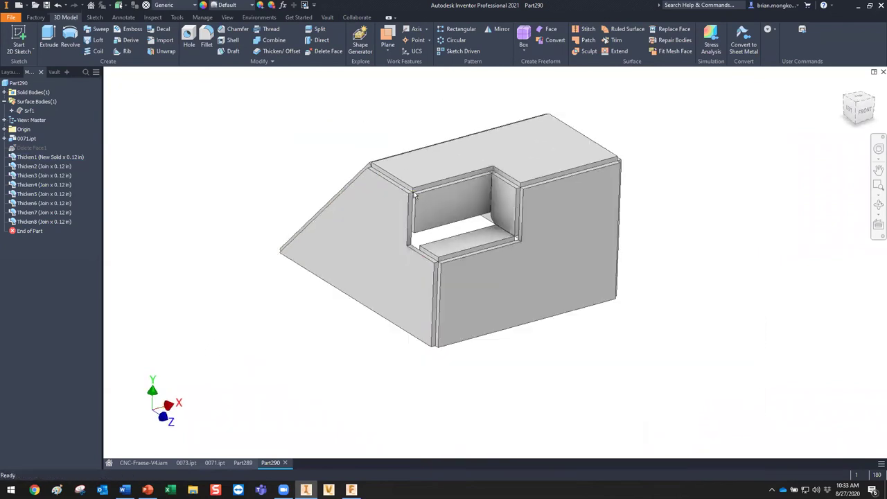
{"action": "scroll", "coordinate": [415, 196], "scroll_direction": "down", "scroll_amount": 3}
{"action": "scroll", "coordinate": [414, 195], "scroll_direction": "up", "scroll_amount": 2}
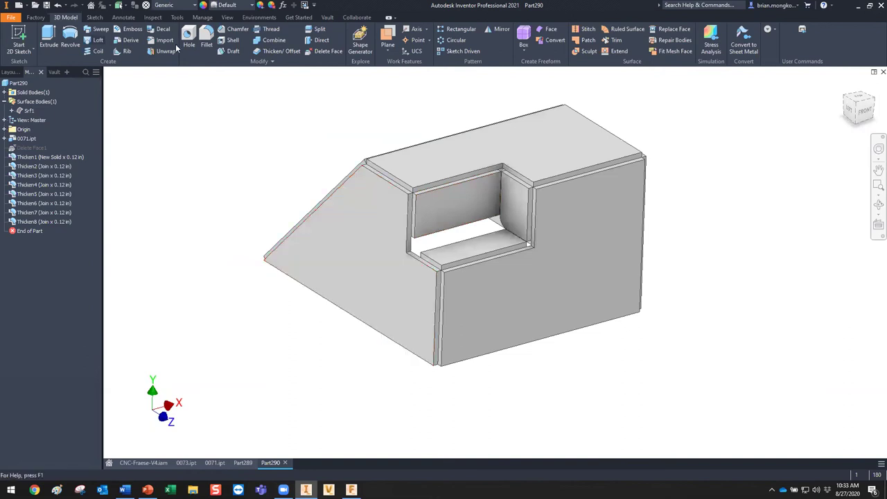
Switch Part290 to sheet metal and bend the top-right edge
{"action": "left_click", "coordinate": [259, 18]}
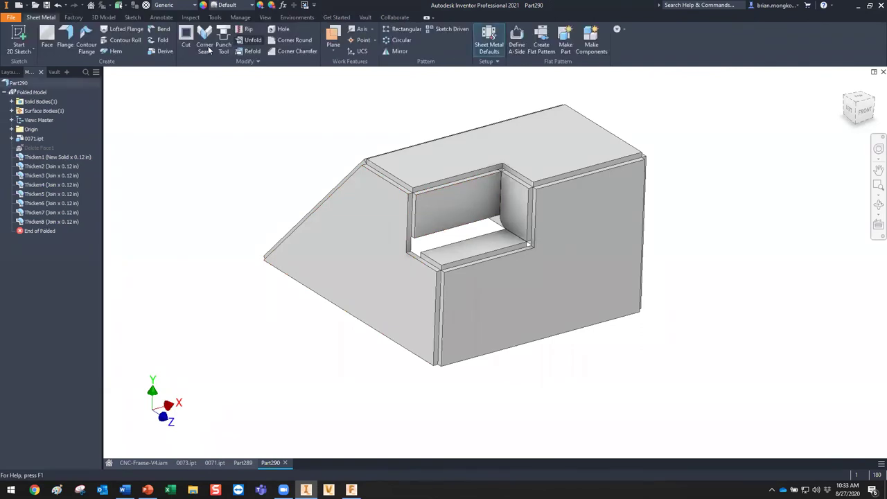
{"action": "left_click", "coordinate": [161, 33]}
{"action": "scroll", "coordinate": [468, 138], "scroll_direction": "up", "scroll_amount": 3}
{"action": "scroll", "coordinate": [469, 139], "scroll_direction": "down", "scroll_amount": 2}
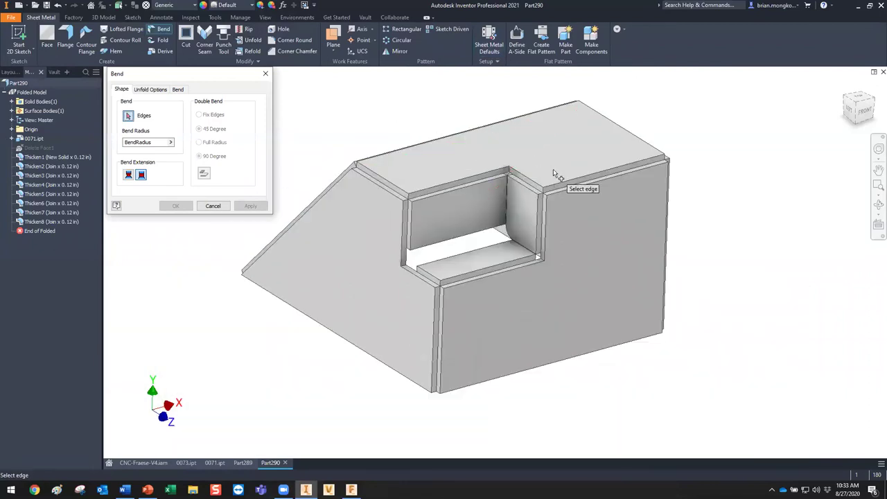
{"action": "left_click", "coordinate": [589, 183]}
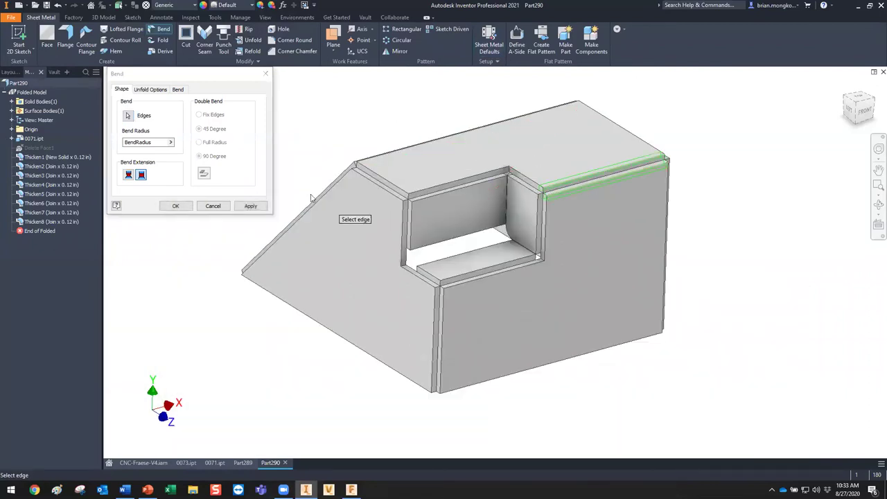
{"action": "left_click", "coordinate": [248, 206]}
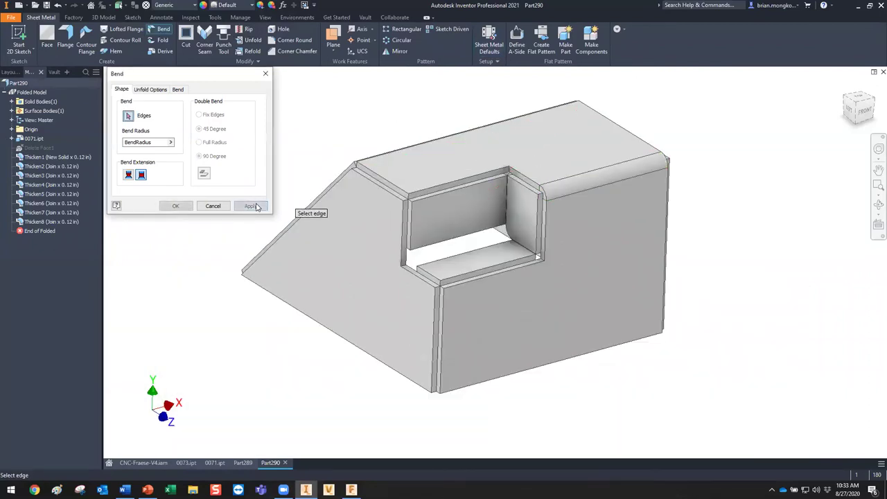
Add bends on the diagonal edge, the vertical corner edge and the pocket opening's bottom edge
{"action": "left_click", "coordinate": [343, 175]}
{"action": "left_click", "coordinate": [249, 205]}
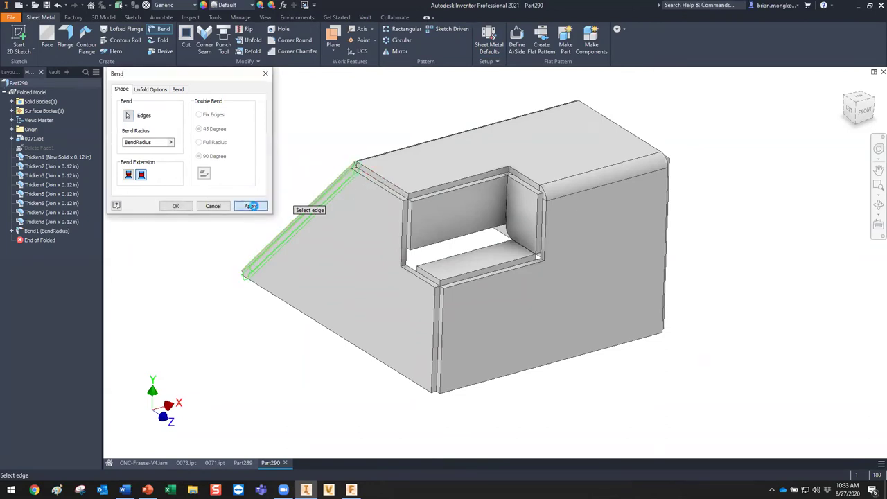
{"action": "left_click", "coordinate": [442, 309]}
{"action": "left_click", "coordinate": [251, 206]}
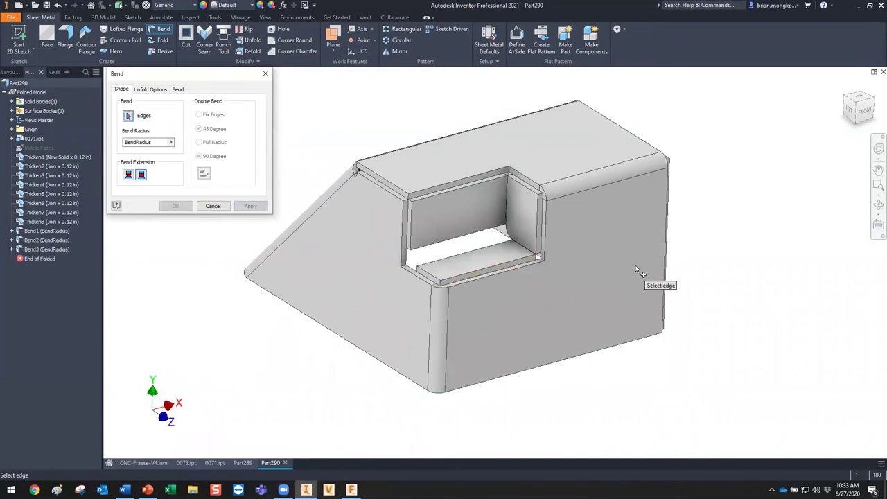
{"action": "left_click", "coordinate": [463, 254]}
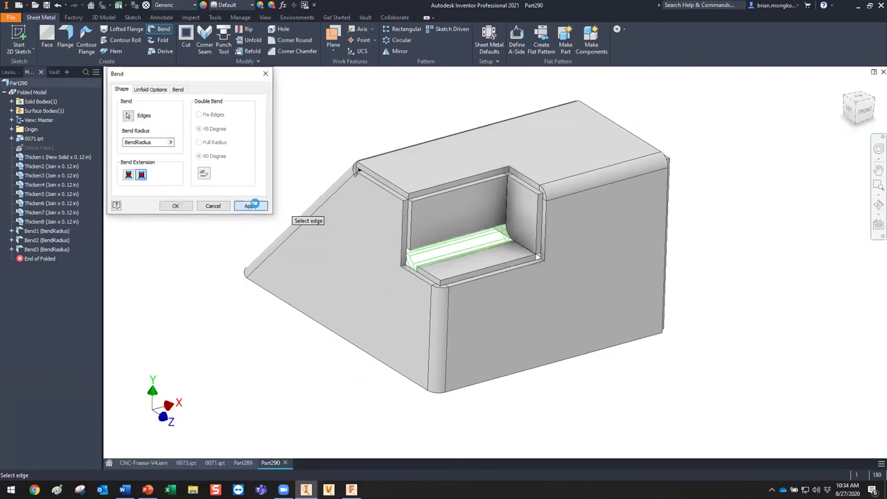
{"action": "left_click", "coordinate": [250, 205]}
Add bends on an inner edge and the top edge of the pocket opening
{"action": "scroll", "coordinate": [510, 240], "scroll_direction": "up", "scroll_amount": 3}
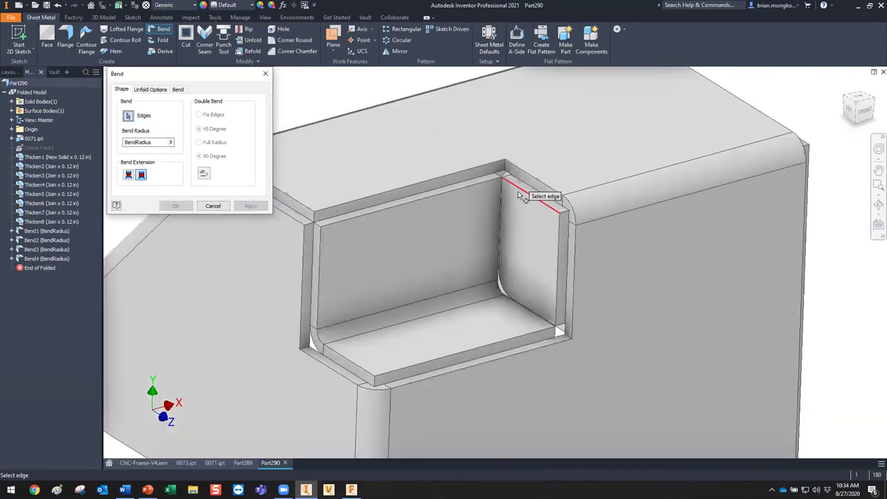
{"action": "left_click", "coordinate": [534, 184]}
{"action": "left_click", "coordinate": [250, 206]}
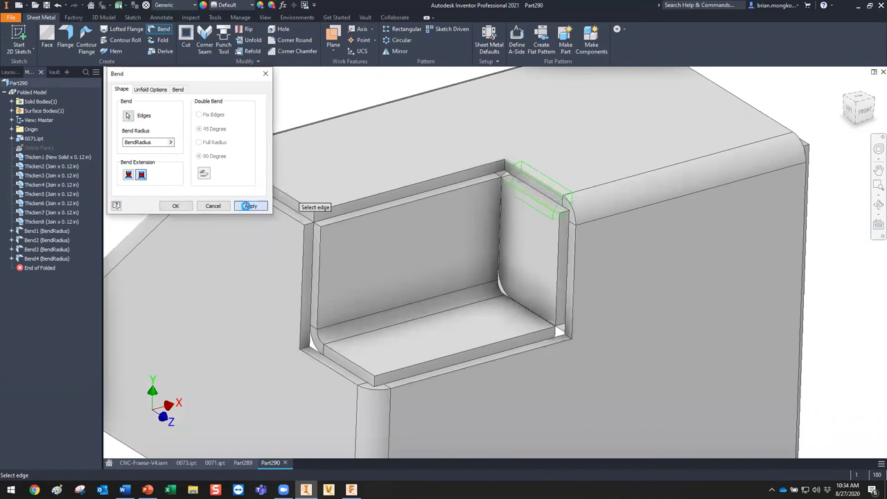
{"action": "left_click", "coordinate": [400, 189]}
{"action": "left_click", "coordinate": [250, 206]}
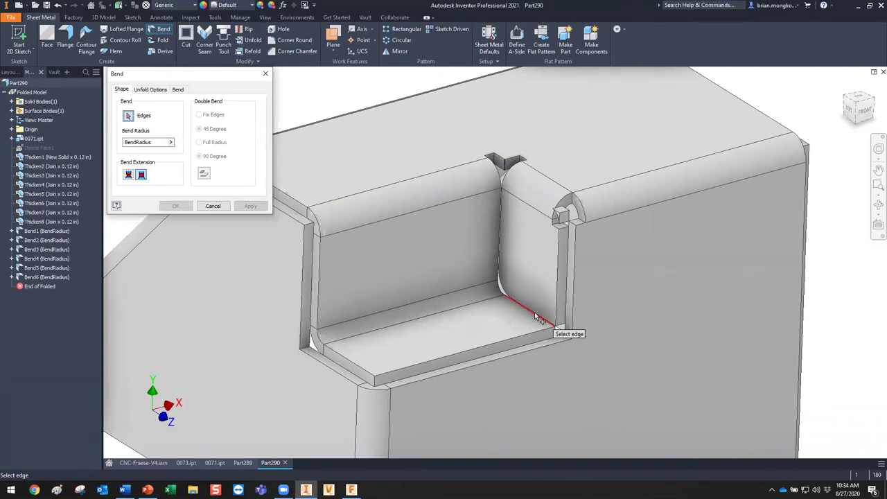
{"action": "scroll", "coordinate": [538, 314], "scroll_direction": "up", "scroll_amount": 4}
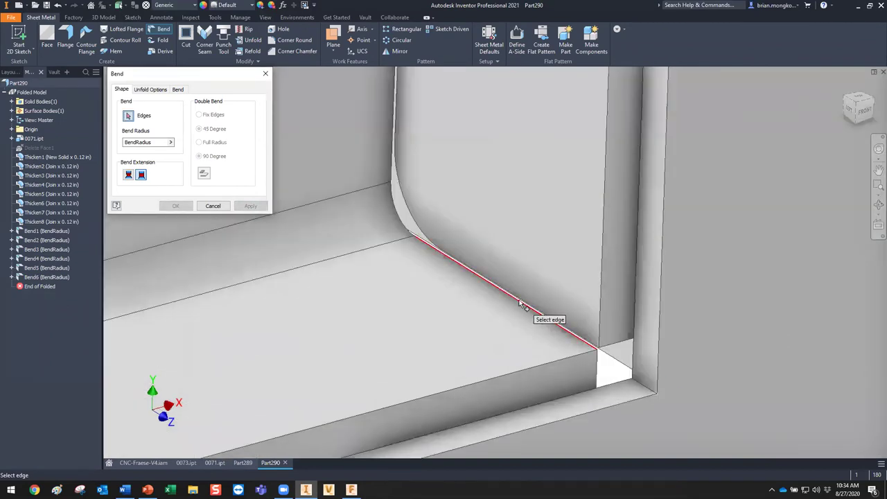
{"action": "scroll", "coordinate": [525, 309], "scroll_direction": "down", "scroll_amount": 5}
{"action": "scroll", "coordinate": [516, 305], "scroll_direction": "up", "scroll_amount": 3}
{"action": "scroll", "coordinate": [523, 301], "scroll_direction": "down", "scroll_amount": 2}
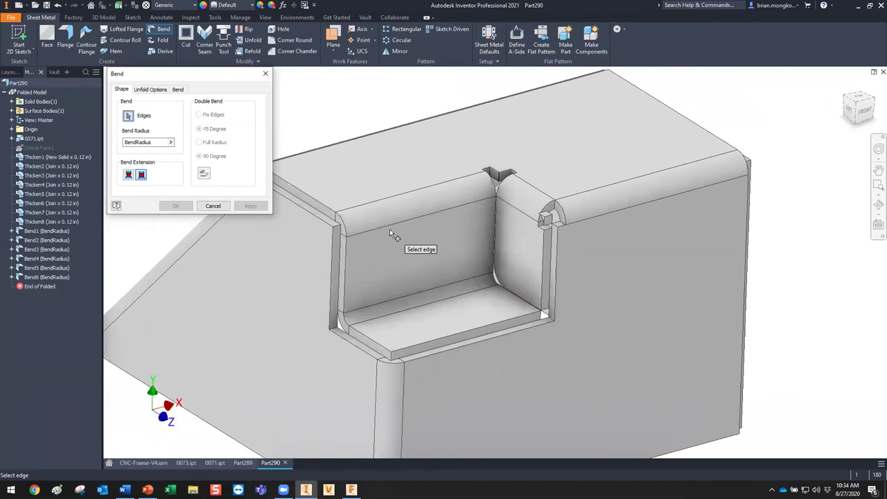
{"action": "scroll", "coordinate": [436, 291], "scroll_direction": "up", "scroll_amount": 3}
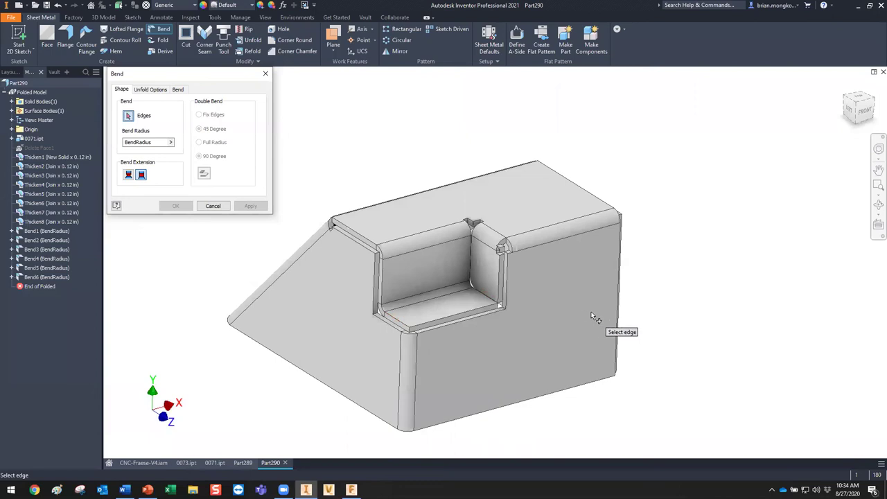
Bend the sharp edge along the sloped face as Bend7 and inspect it
{"action": "middle_click_drag", "start_coordinate": [568, 307], "coordinate": [506, 294], "text": "shift"}
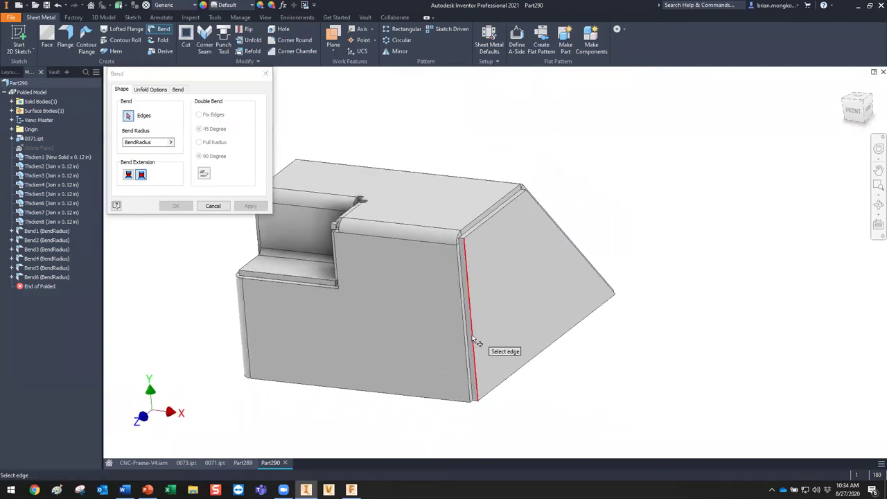
{"action": "middle_click_drag", "start_coordinate": [574, 293], "coordinate": [513, 274], "text": "shift"}
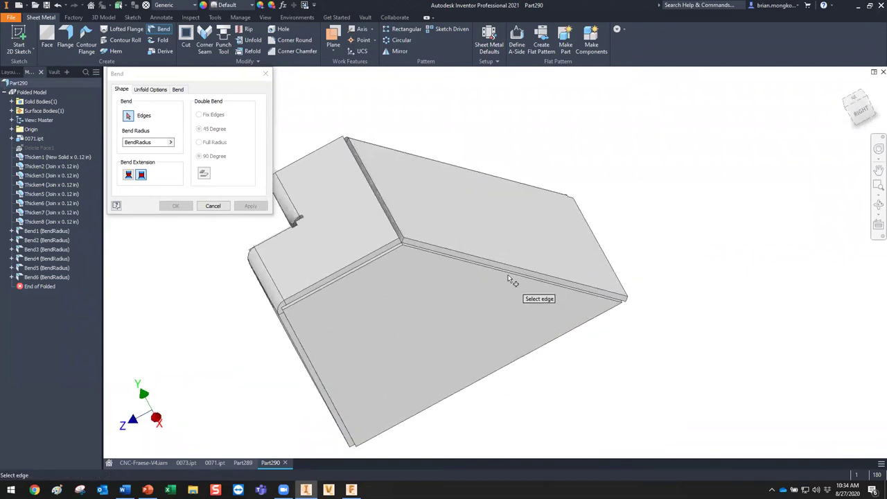
{"action": "left_click", "coordinate": [513, 268]}
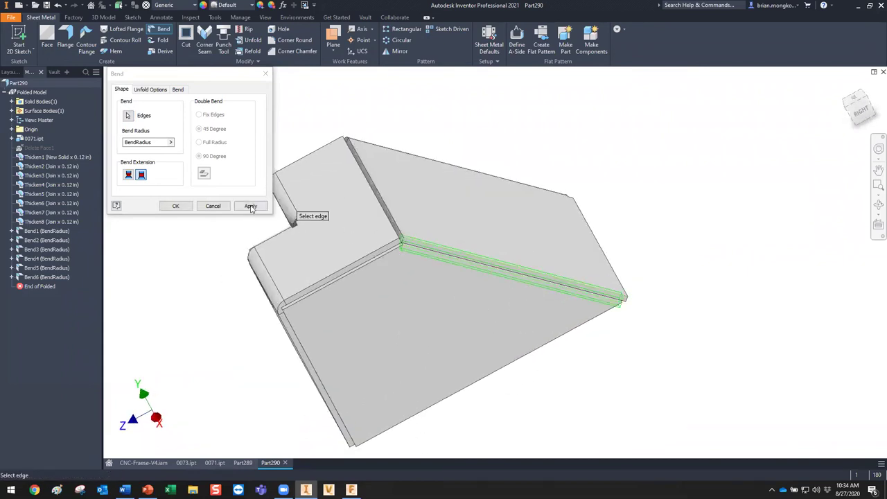
{"action": "key", "text": "Return"}
{"action": "middle_click_drag", "start_coordinate": [511, 333], "coordinate": [529, 302], "text": "shift"}
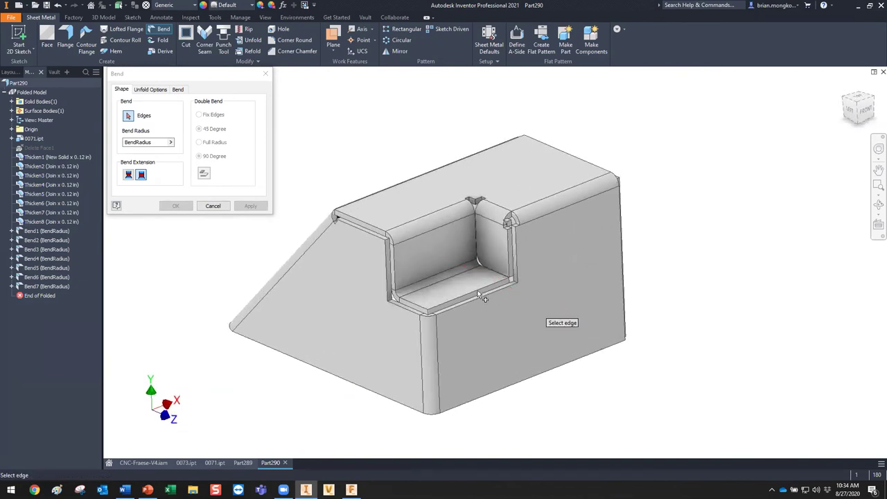
{"action": "scroll", "coordinate": [465, 288], "scroll_direction": "down", "scroll_amount": 3}
{"action": "scroll", "coordinate": [463, 287], "scroll_direction": "up", "scroll_amount": 3}
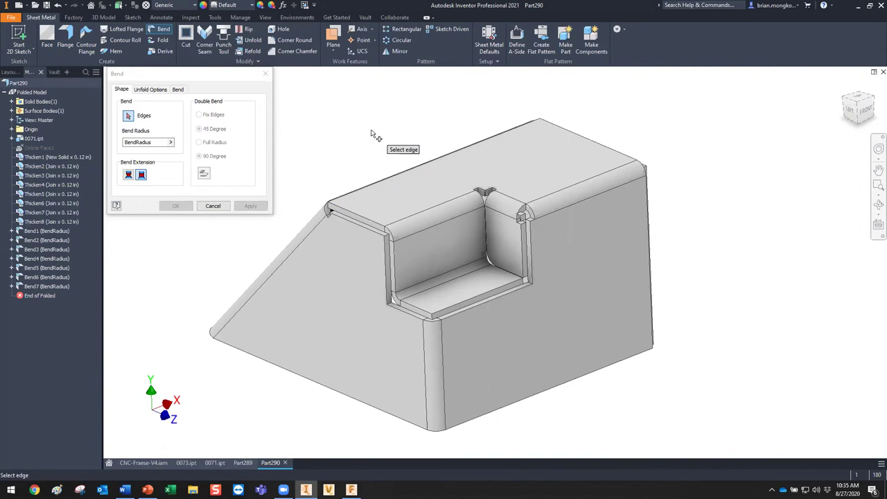
Close the Bend tool, then orbit and pan Part290 to review its seven rounded bends
{"action": "left_click", "coordinate": [213, 206]}
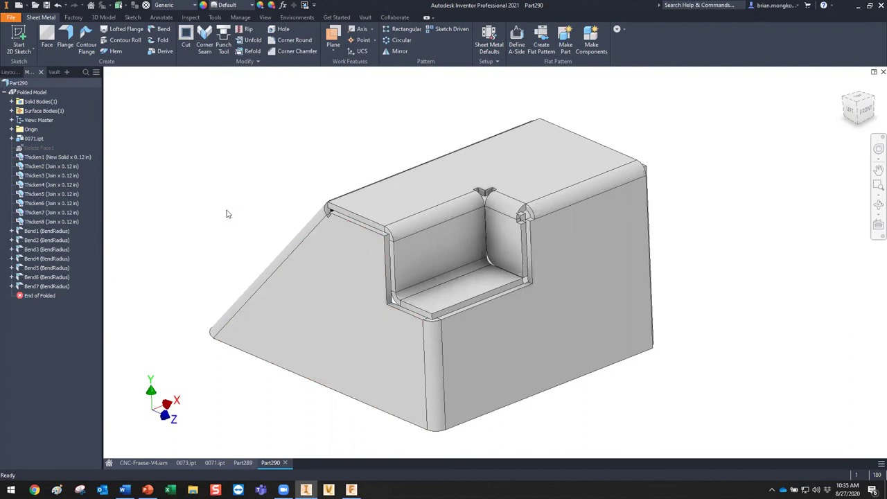
{"action": "mouse_move", "coordinate": [232, 211]}
{"action": "middle_mouse_down", "text": "shift"}
{"action": "mouse_move", "coordinate": [268, 210]}
{"action": "mouse_move", "coordinate": [243, 201]}
{"action": "middle_mouse_up", "text": "shift"}
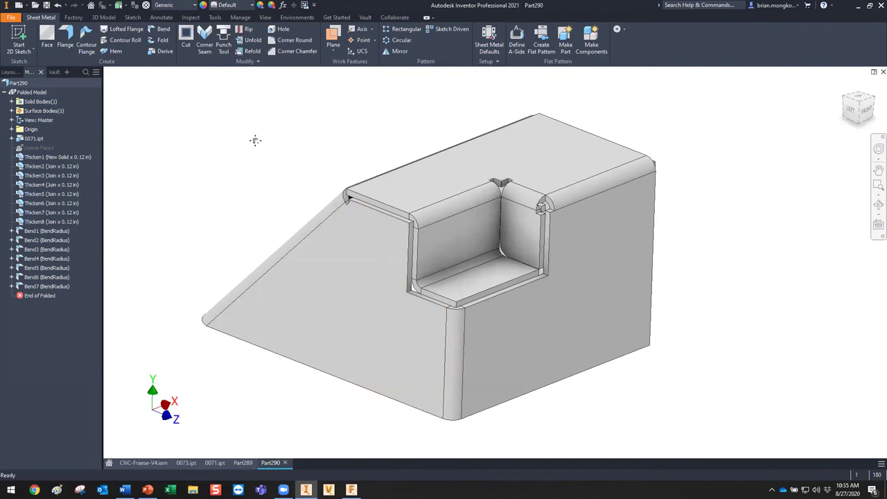
{"action": "middle_click_drag", "start_coordinate": [254, 139], "coordinate": [258, 144]}
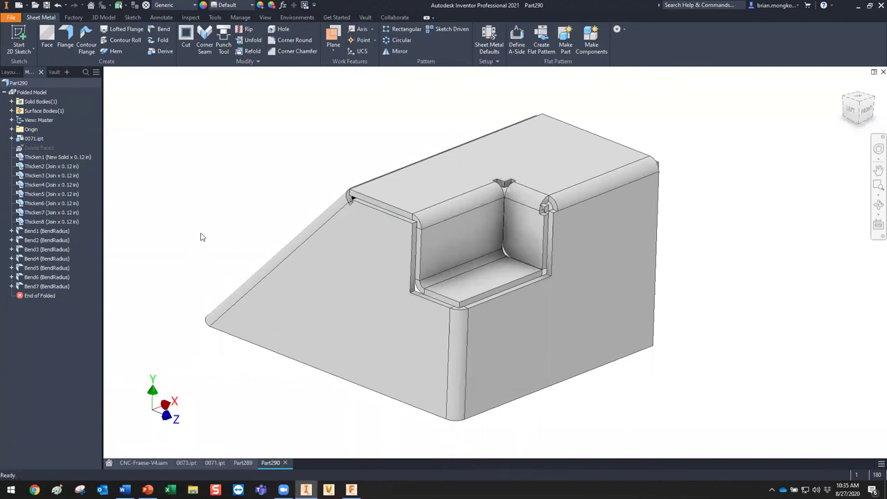
{"action": "middle_click_drag", "start_coordinate": [234, 196], "coordinate": [239, 201]}
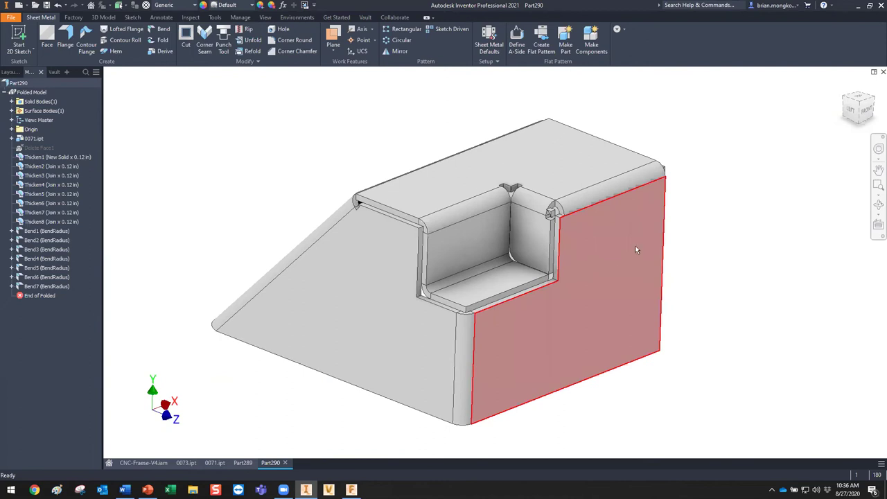
{"action": "middle_click_drag", "start_coordinate": [599, 236], "coordinate": [691, 244]}
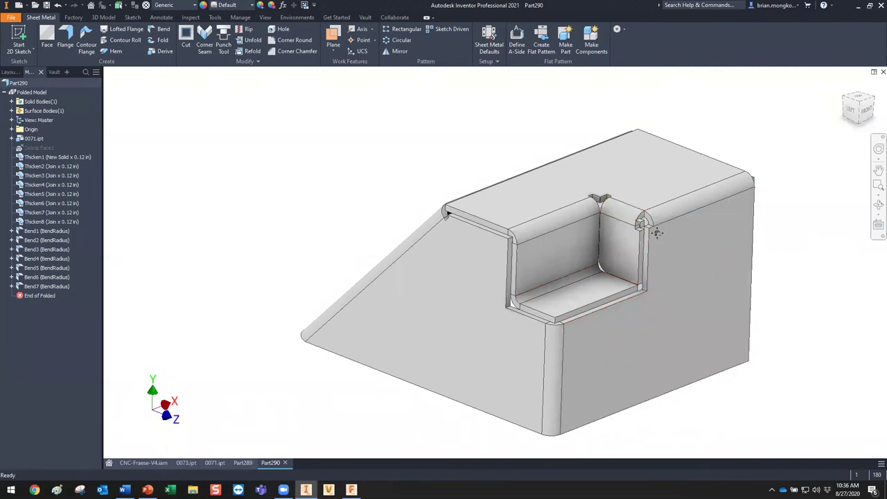
{"action": "middle_click_drag", "start_coordinate": [653, 226], "coordinate": [662, 224]}
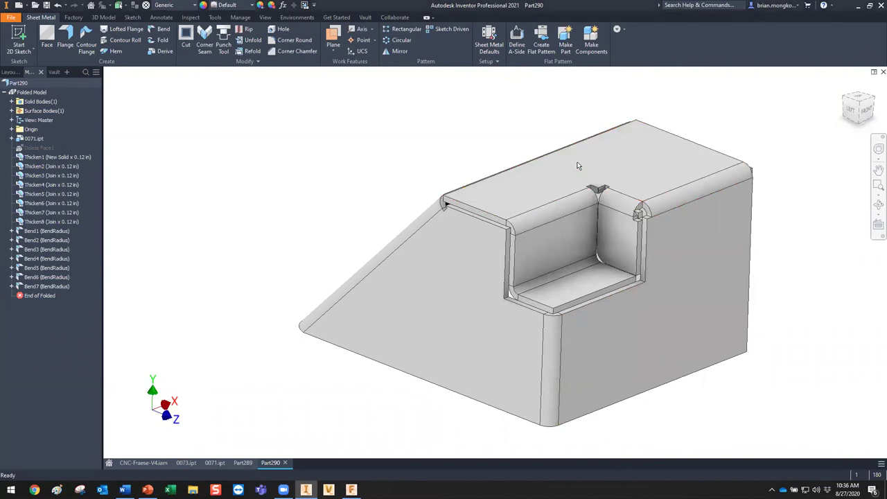
{"action": "middle_click_drag", "start_coordinate": [645, 268], "coordinate": [629, 249]}
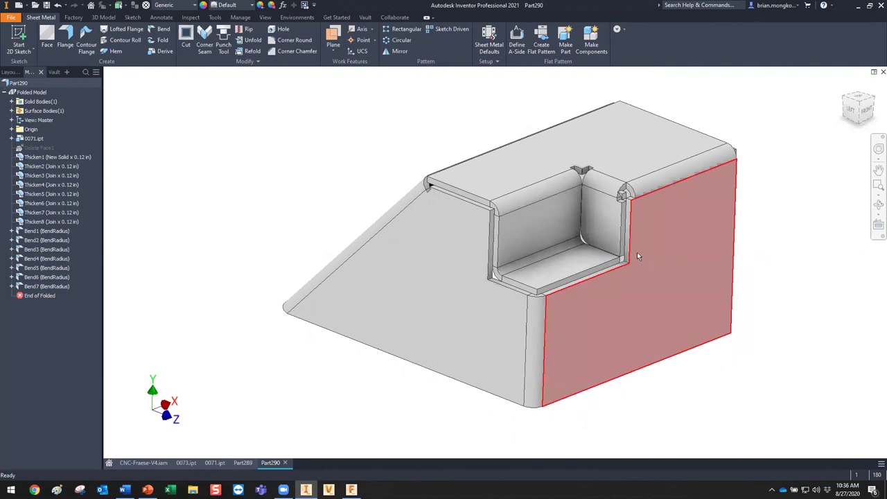
{"action": "mouse_move", "coordinate": [652, 270]}
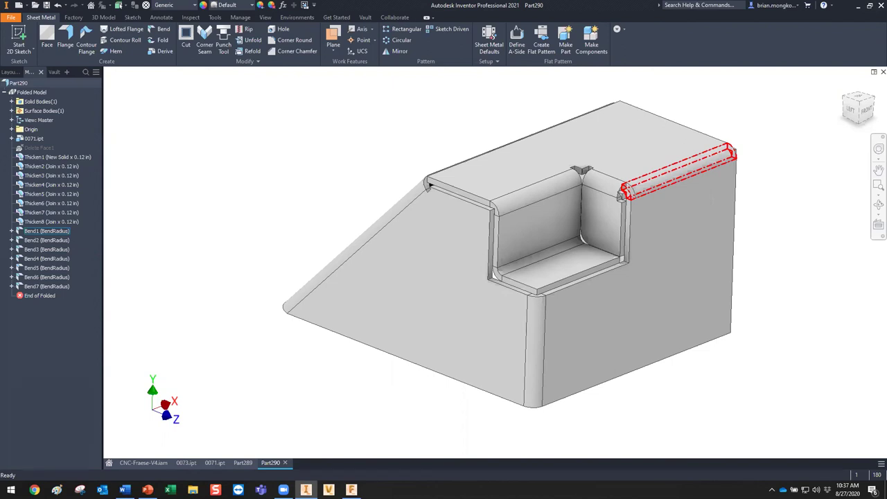
Select Bend1, the first bend feature of Part290
{"action": "left_click", "coordinate": [46, 231]}
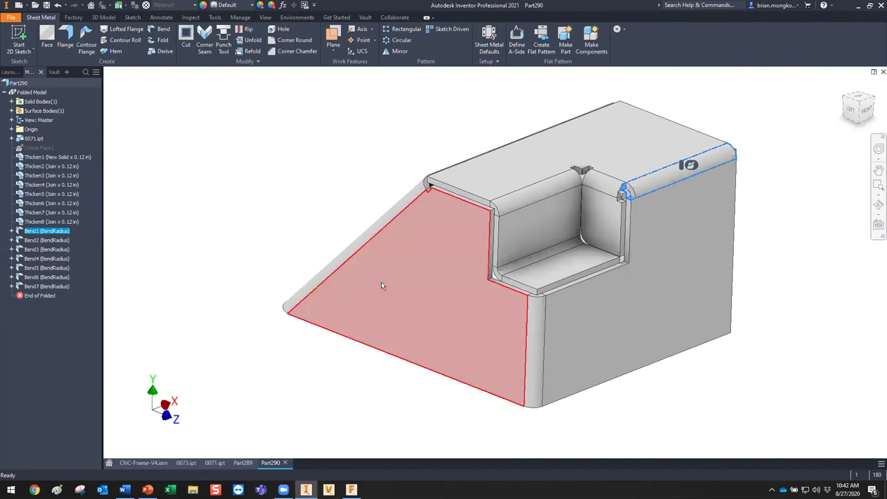
Switch to the folded Part289, inspect it from the front, then minimise Inventor to the desktop
{"action": "left_click", "coordinate": [244, 463]}
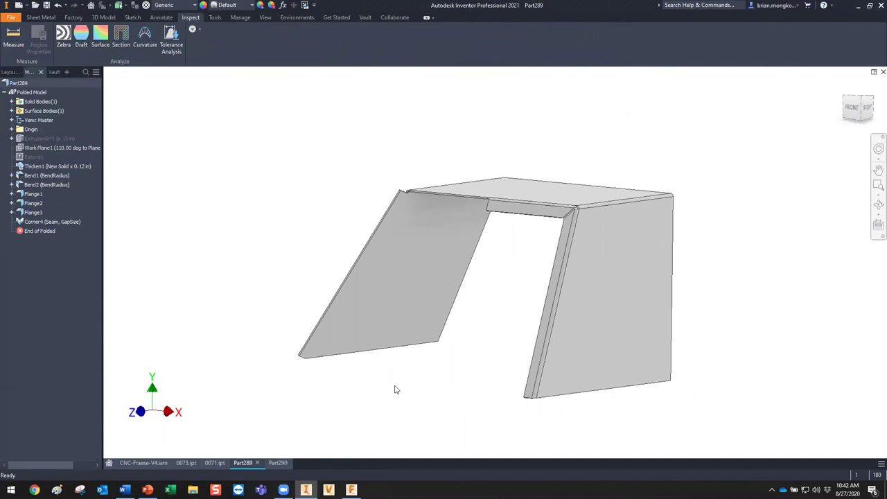
{"action": "middle_click_drag", "start_coordinate": [396, 386], "coordinate": [463, 389], "text": "shift"}
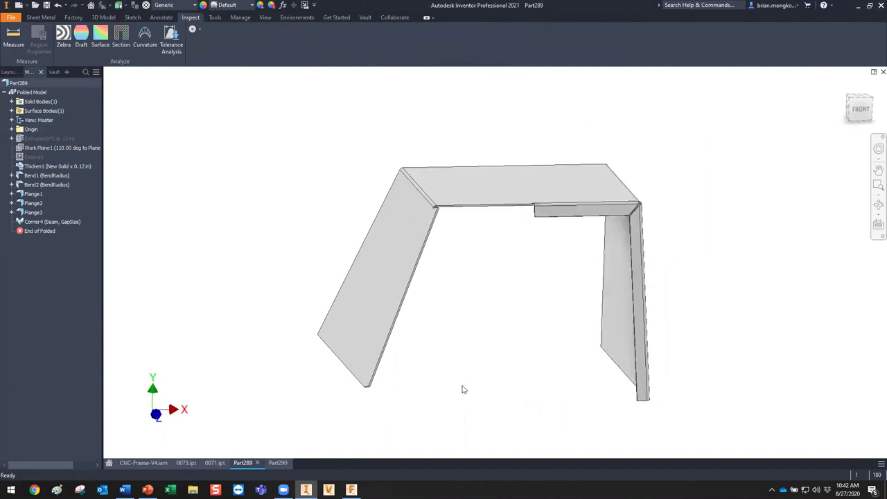
{"action": "scroll", "coordinate": [443, 208], "scroll_direction": "up", "scroll_amount": 3}
{"action": "scroll", "coordinate": [451, 215], "scroll_direction": "down", "scroll_amount": 5}
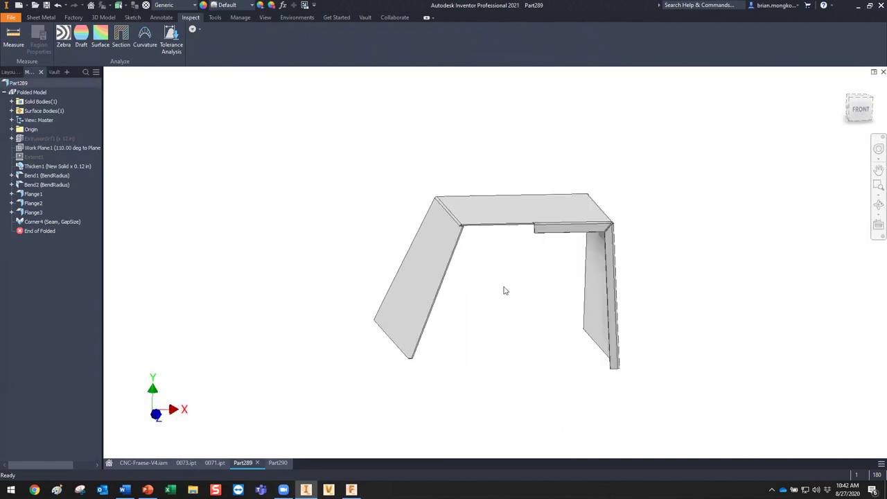
{"action": "middle_click_drag", "start_coordinate": [504, 291], "coordinate": [481, 291]}
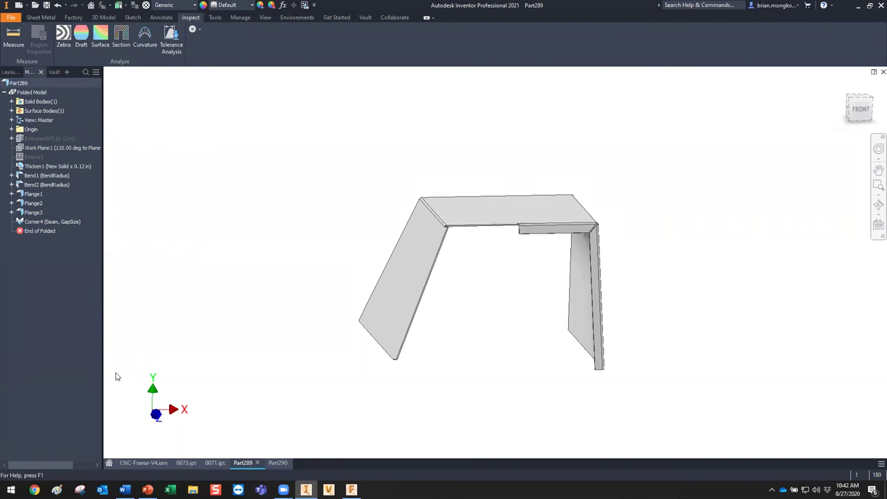
{"action": "key", "text": "super+d"}
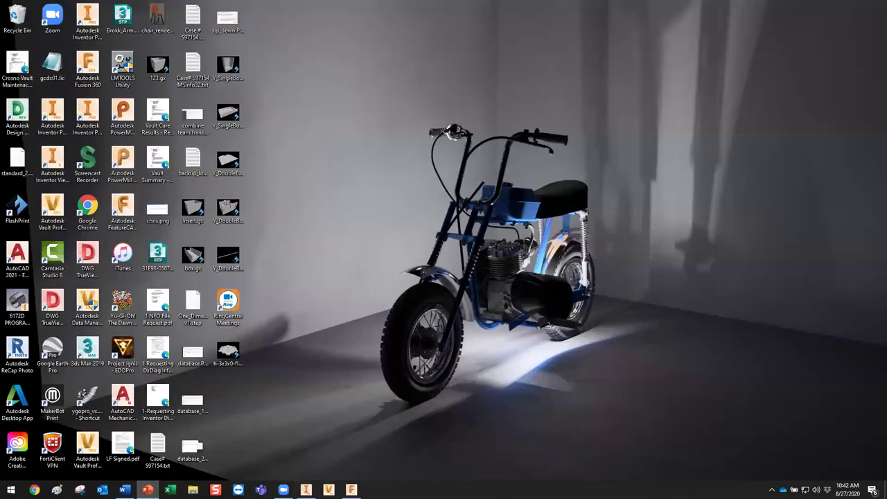